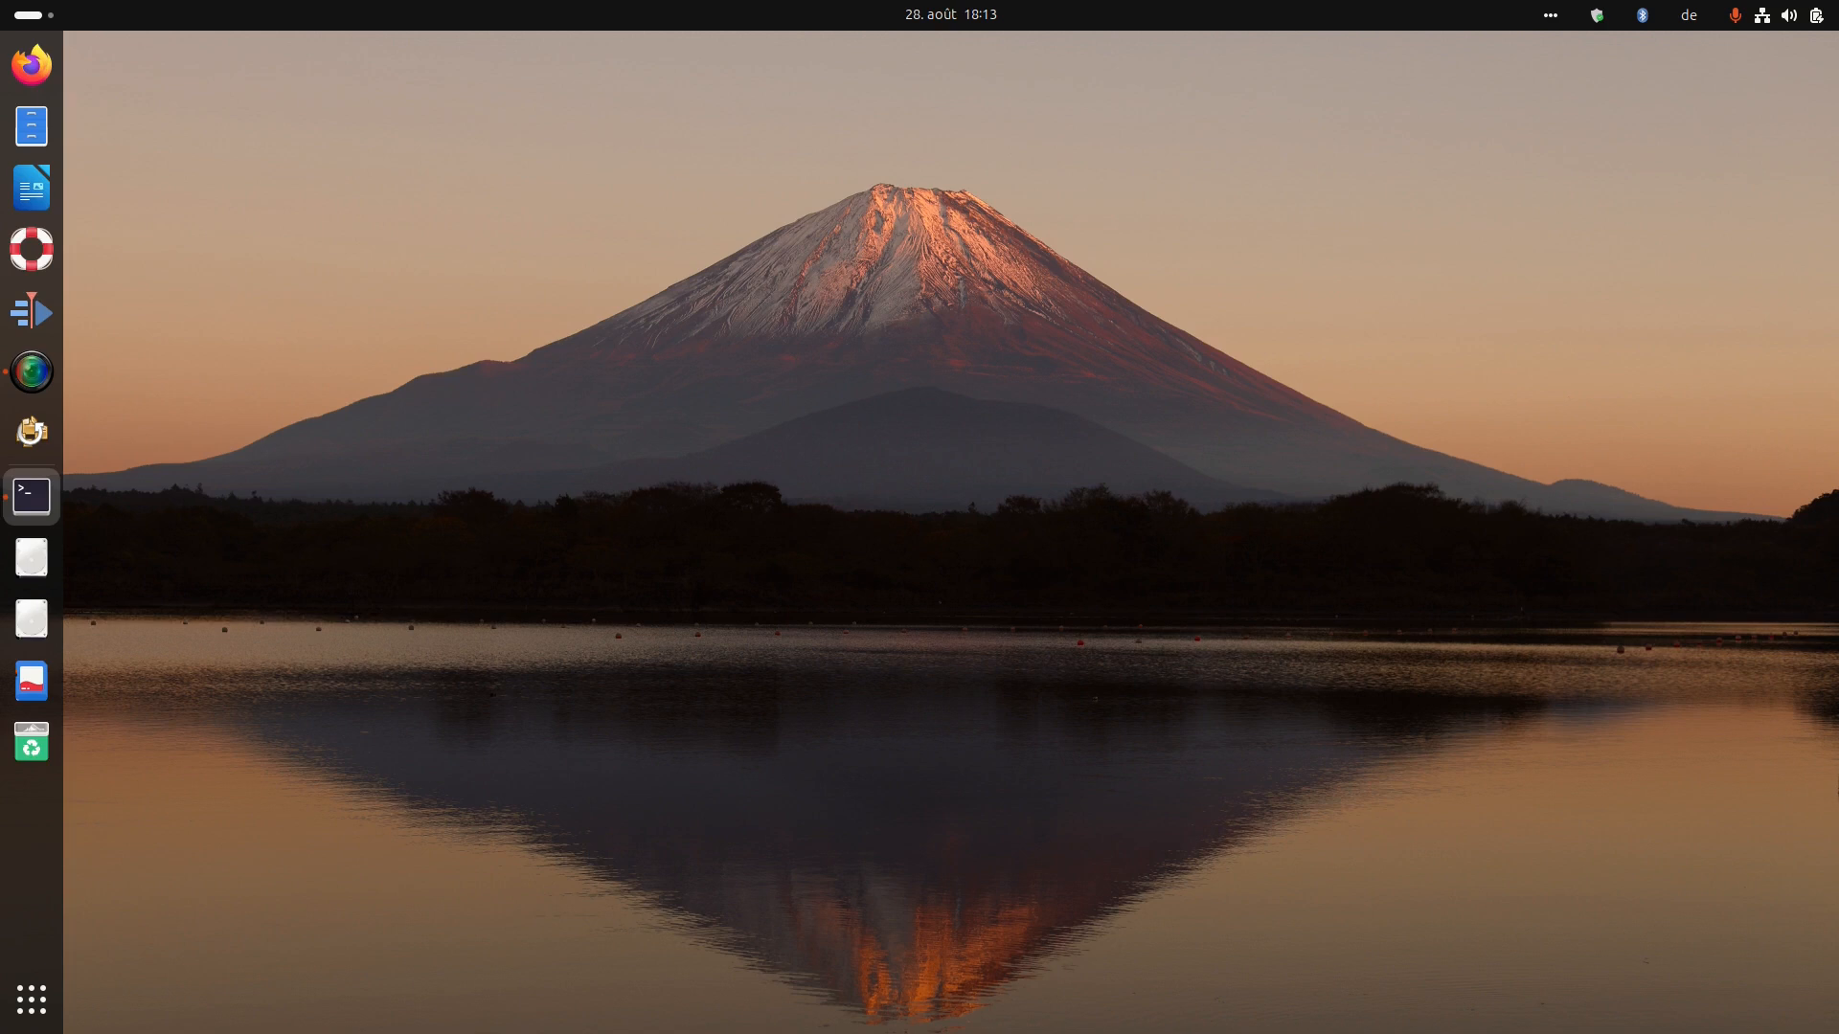
Launch Cube from the terminal with ./bin/cube and open the recent file scorep_gmx_mpi_16x4_trace/trace.cubex.
click(31, 495)
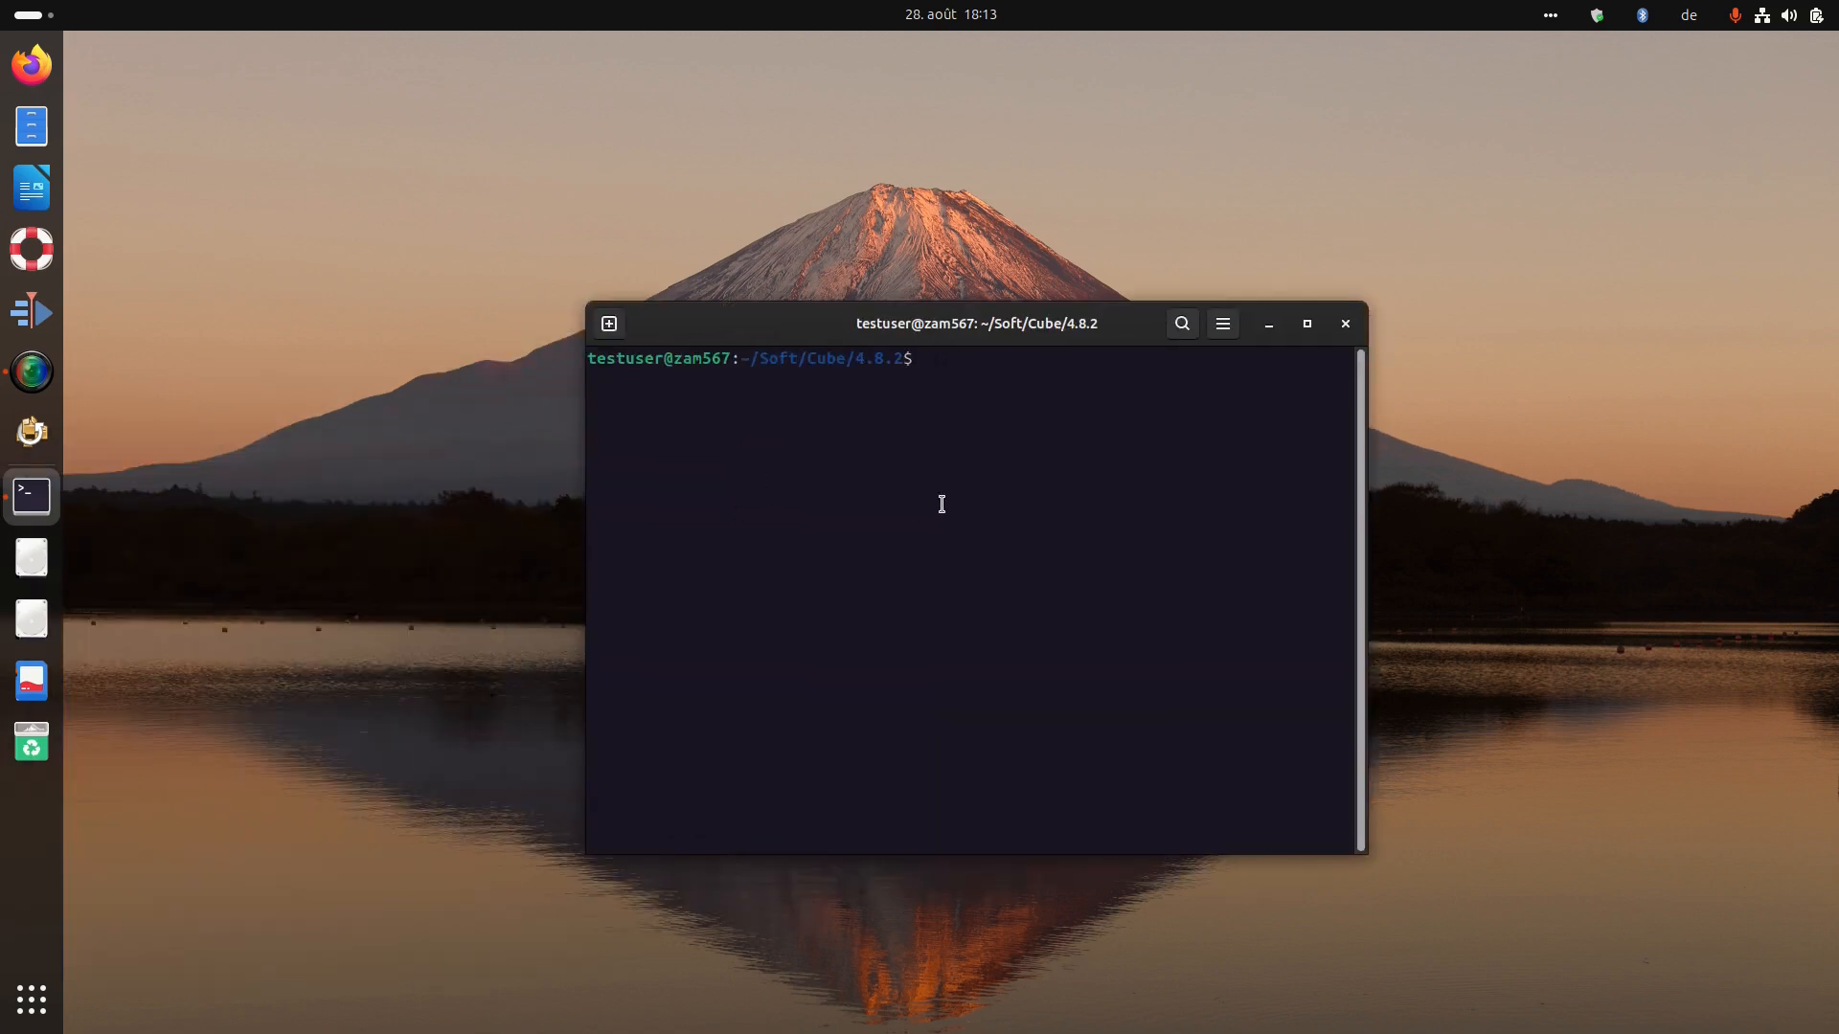
text(./bin/cube)
key(Return)
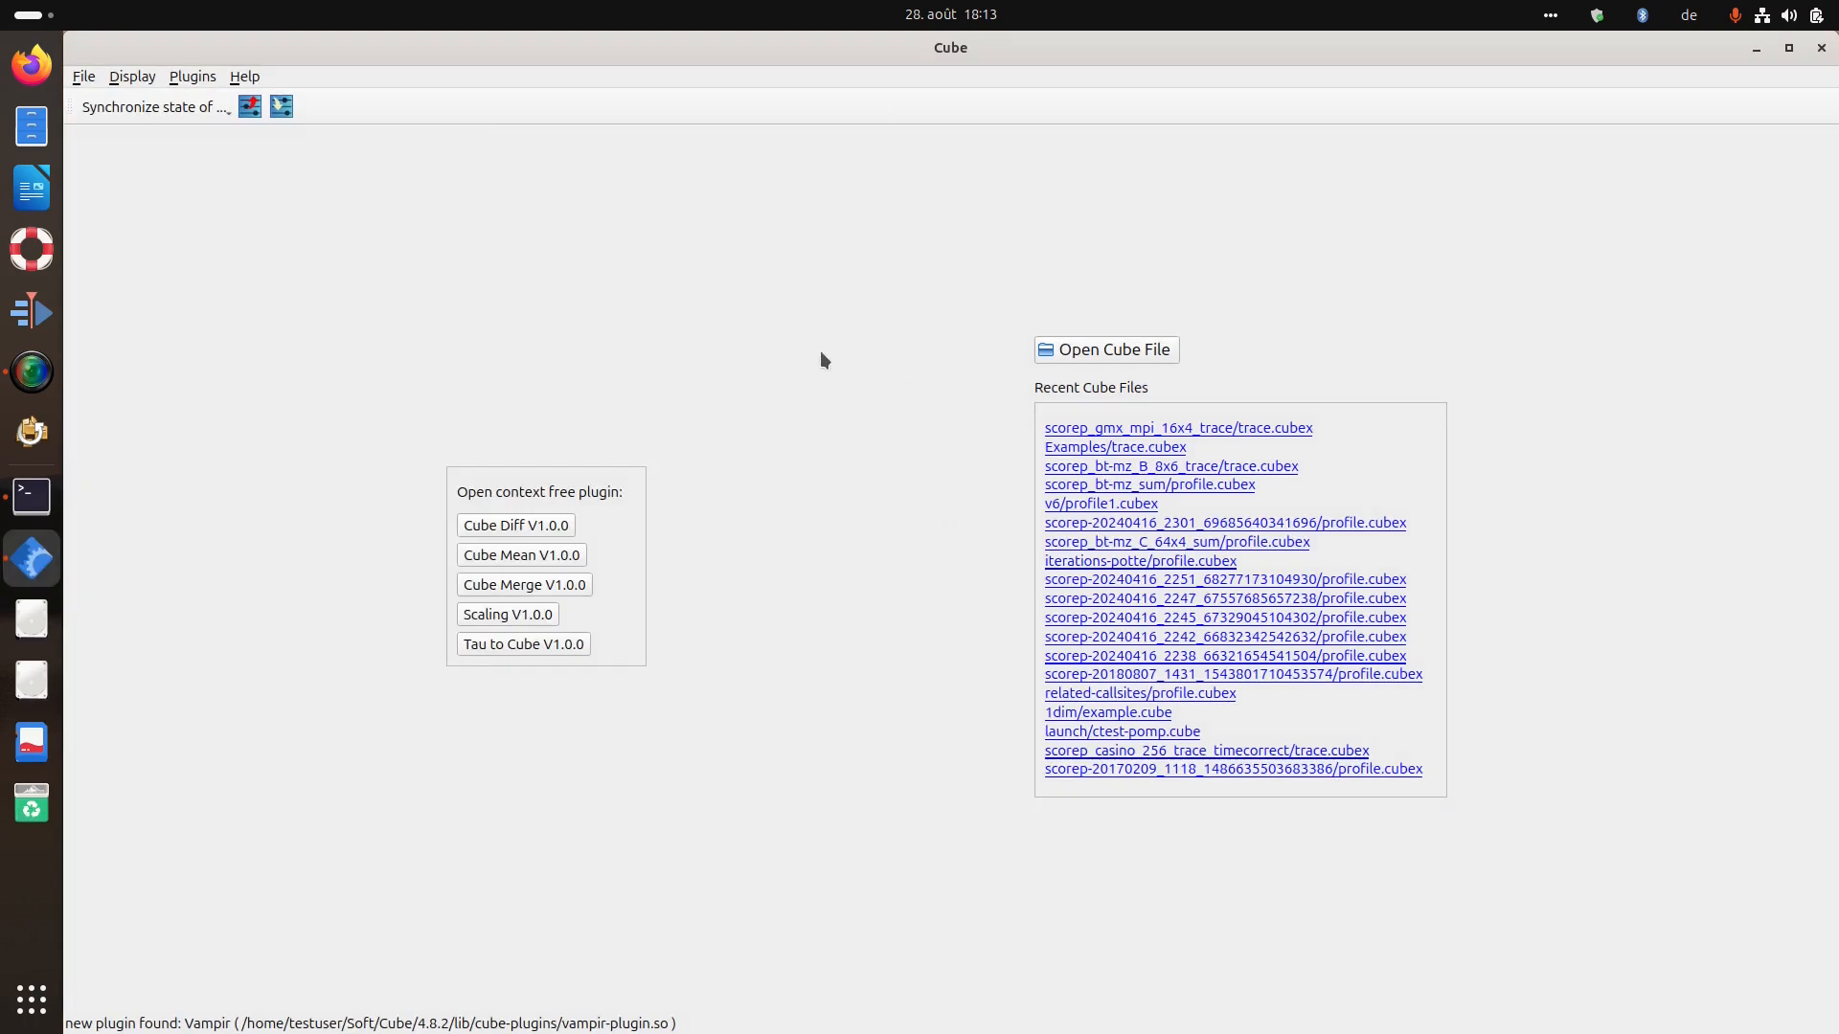
click(1298, 427)
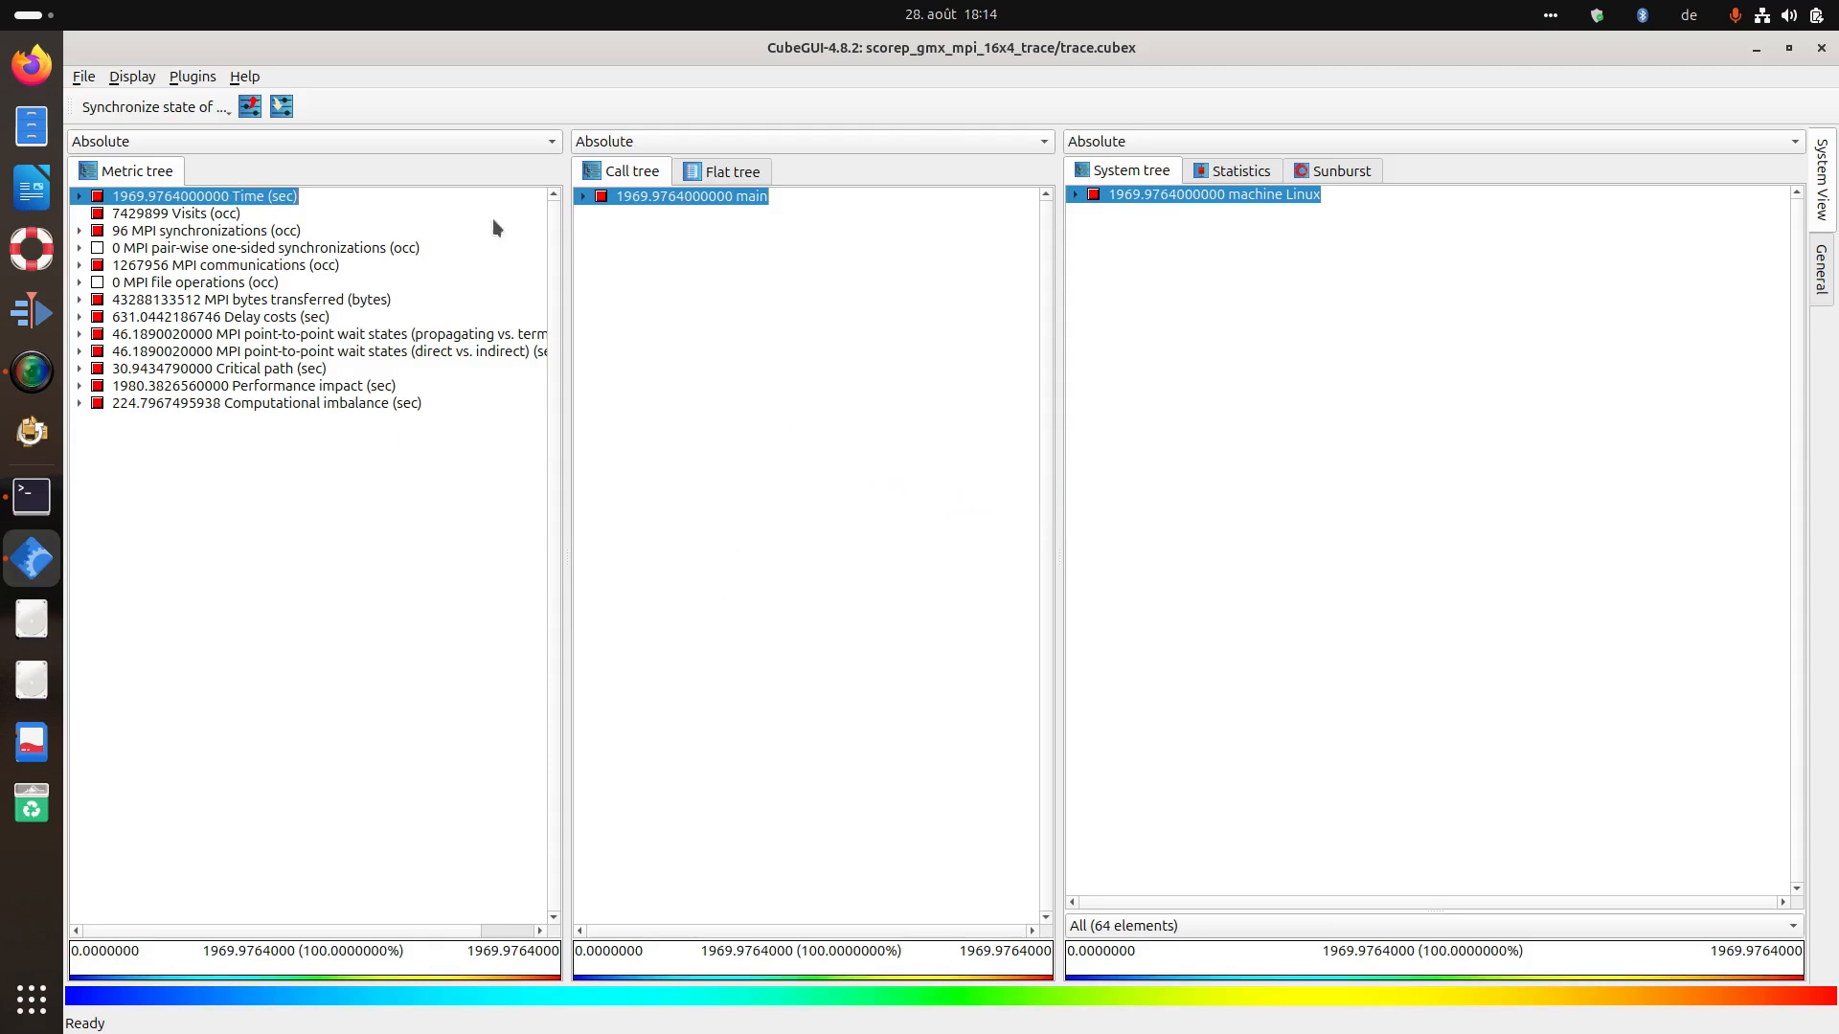
Expand main and gmx_mdrun in the call tree and inspect the time values of compute_globals and init_ekindata.
double_click(603, 201)
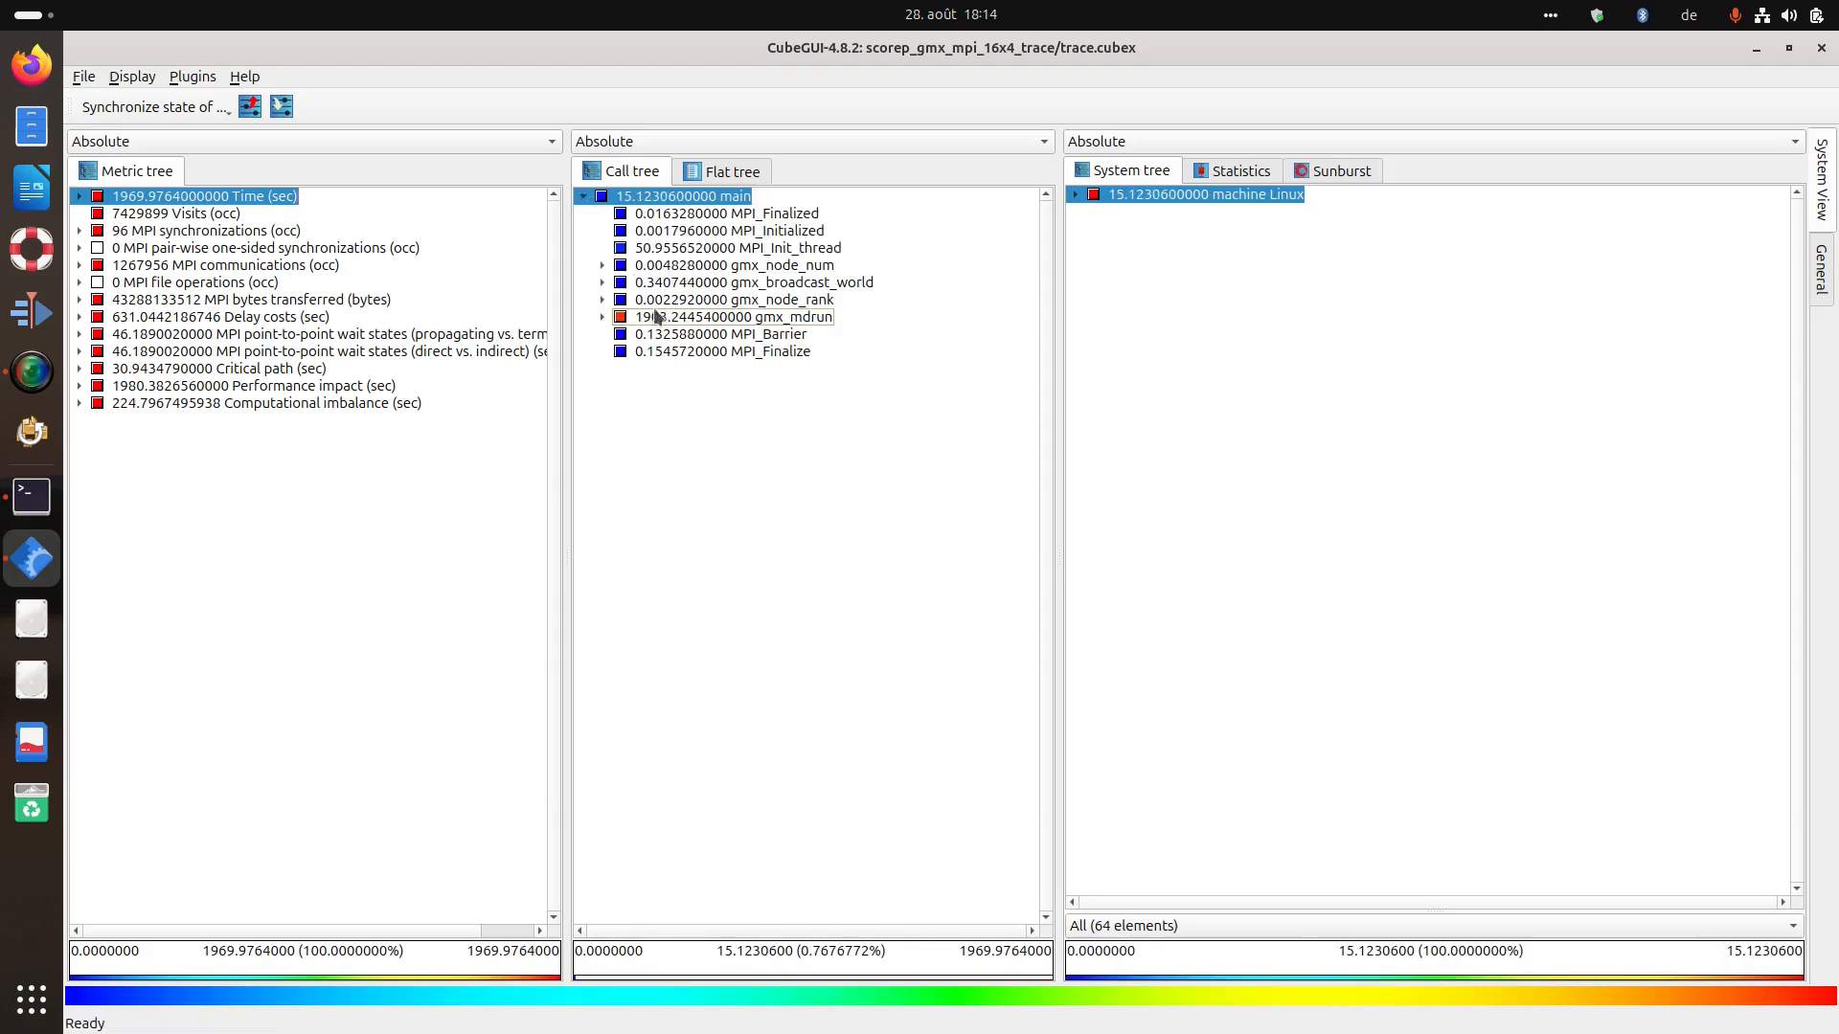
click(764, 320)
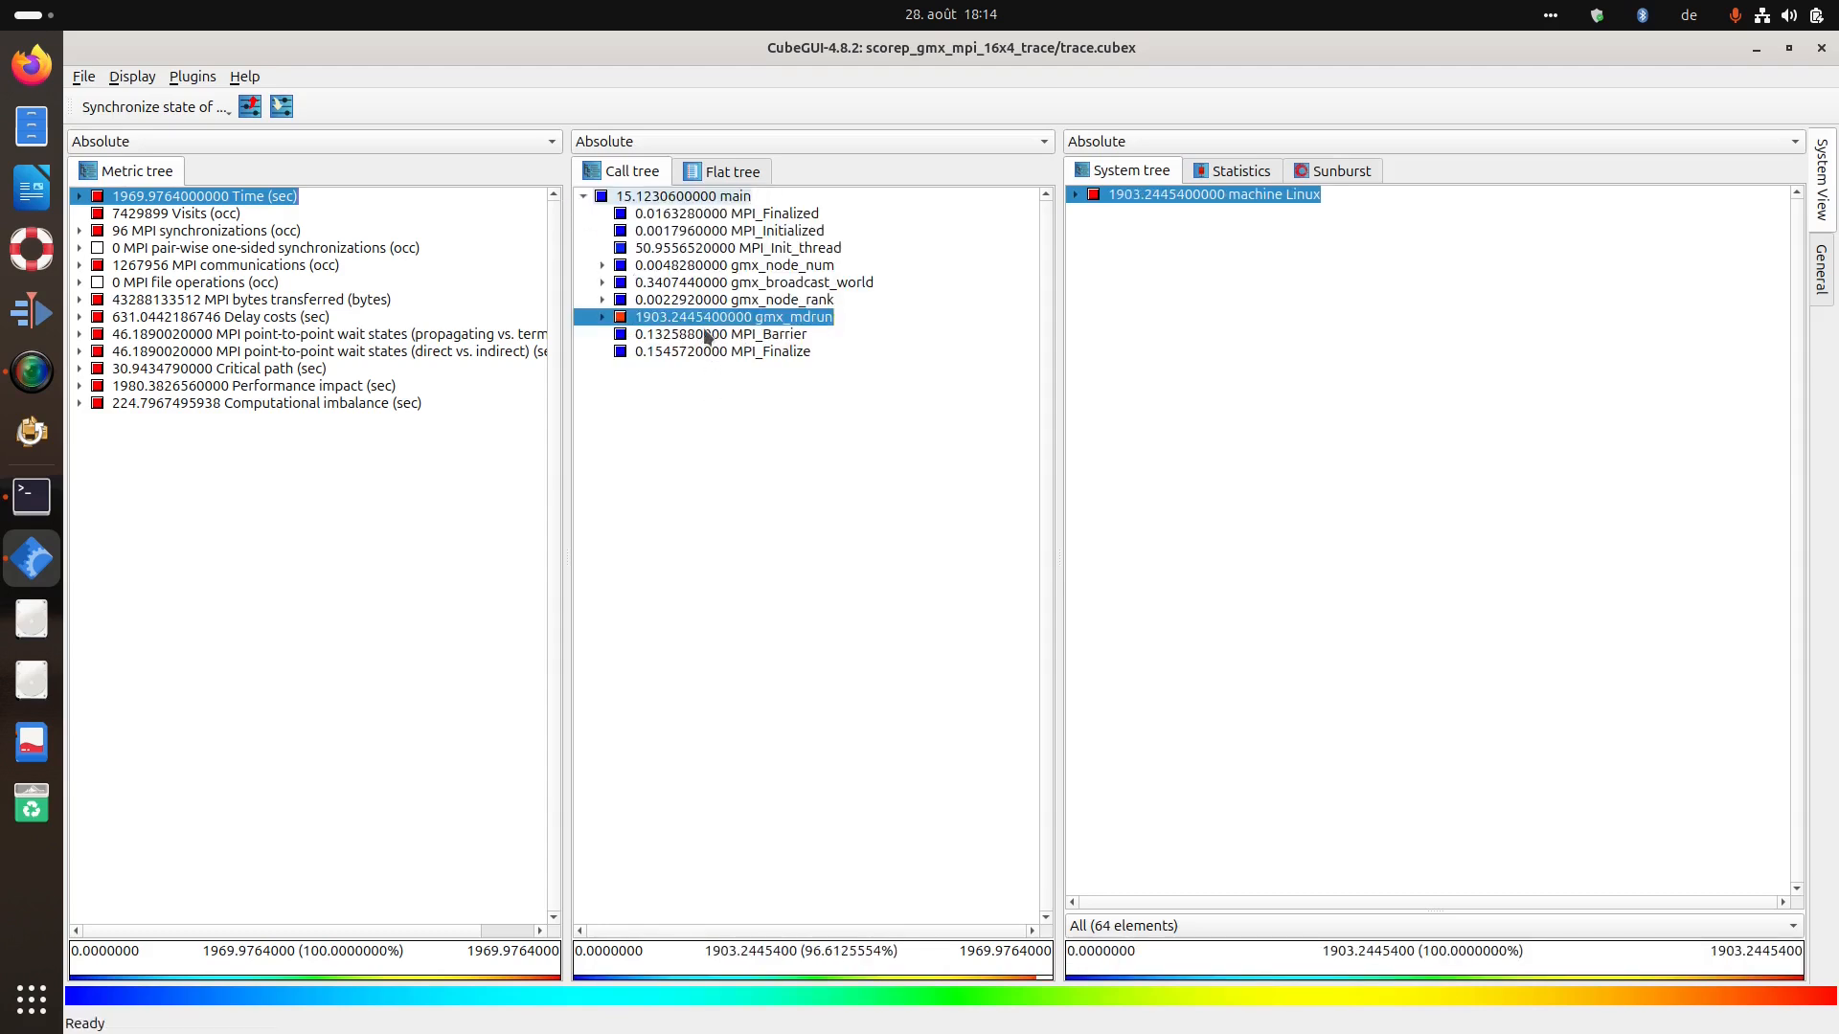
click(603, 319)
click(719, 716)
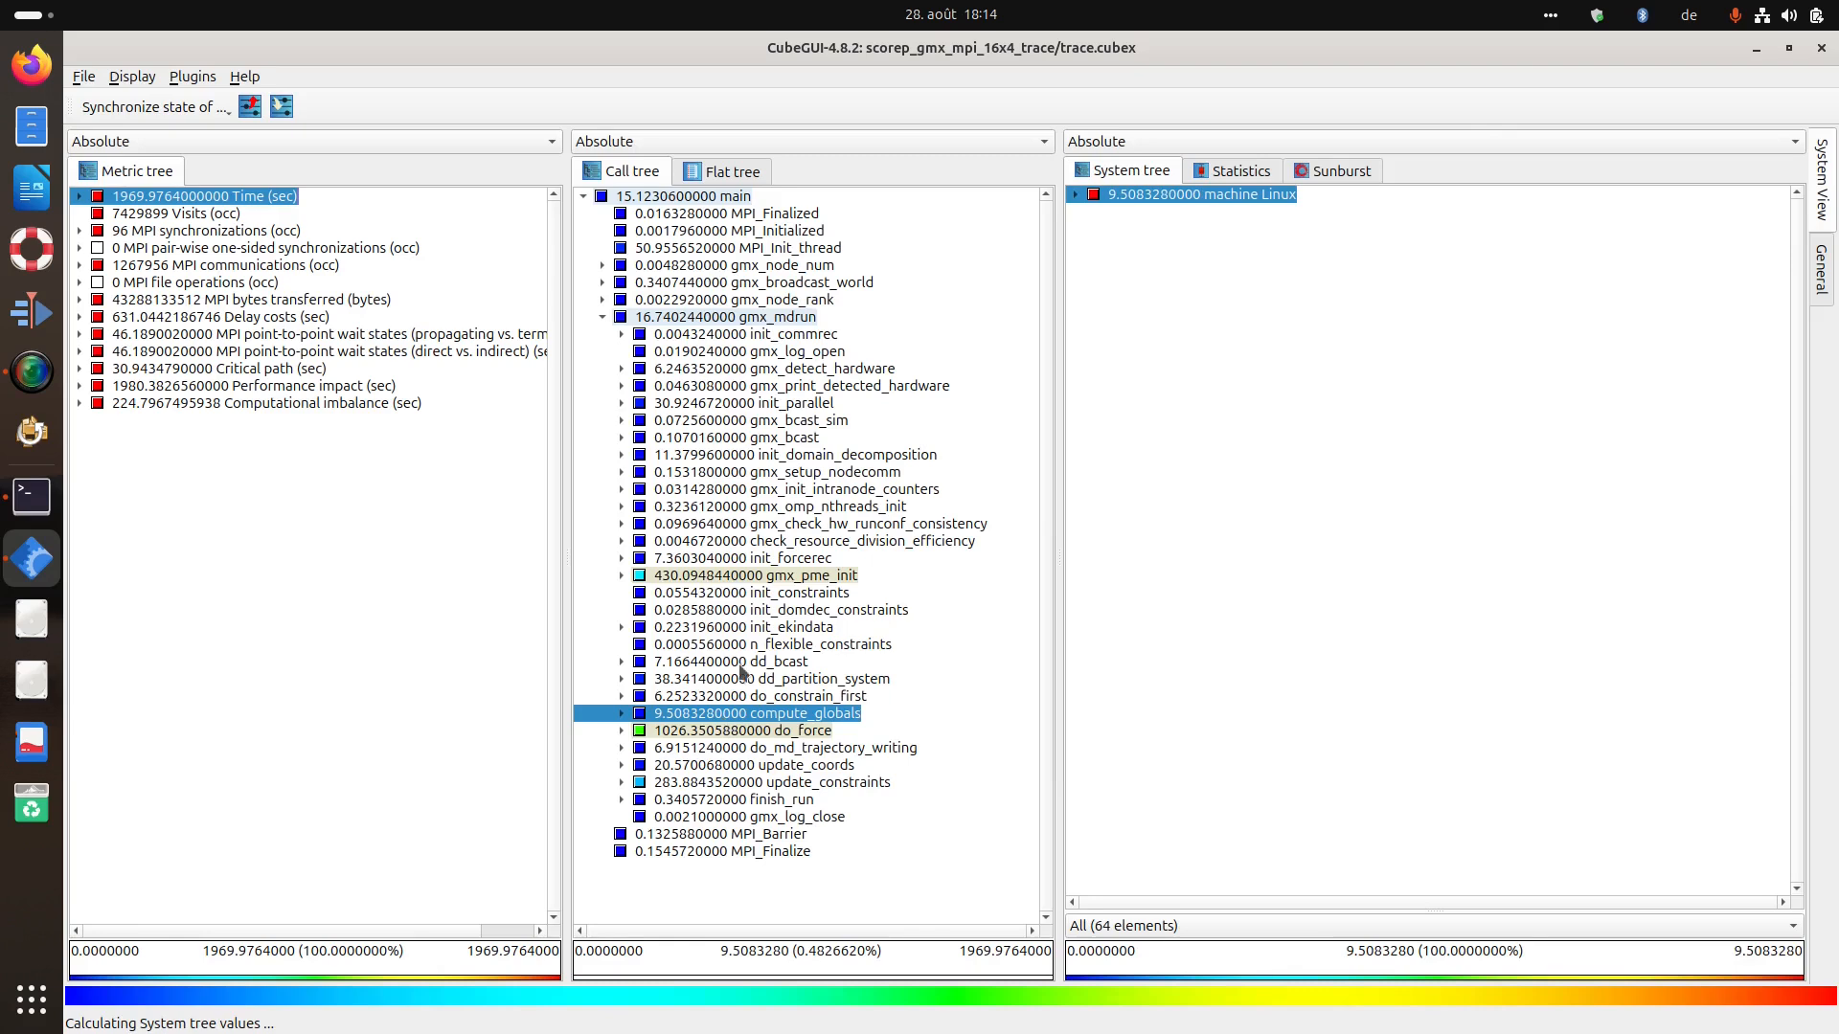
click(728, 627)
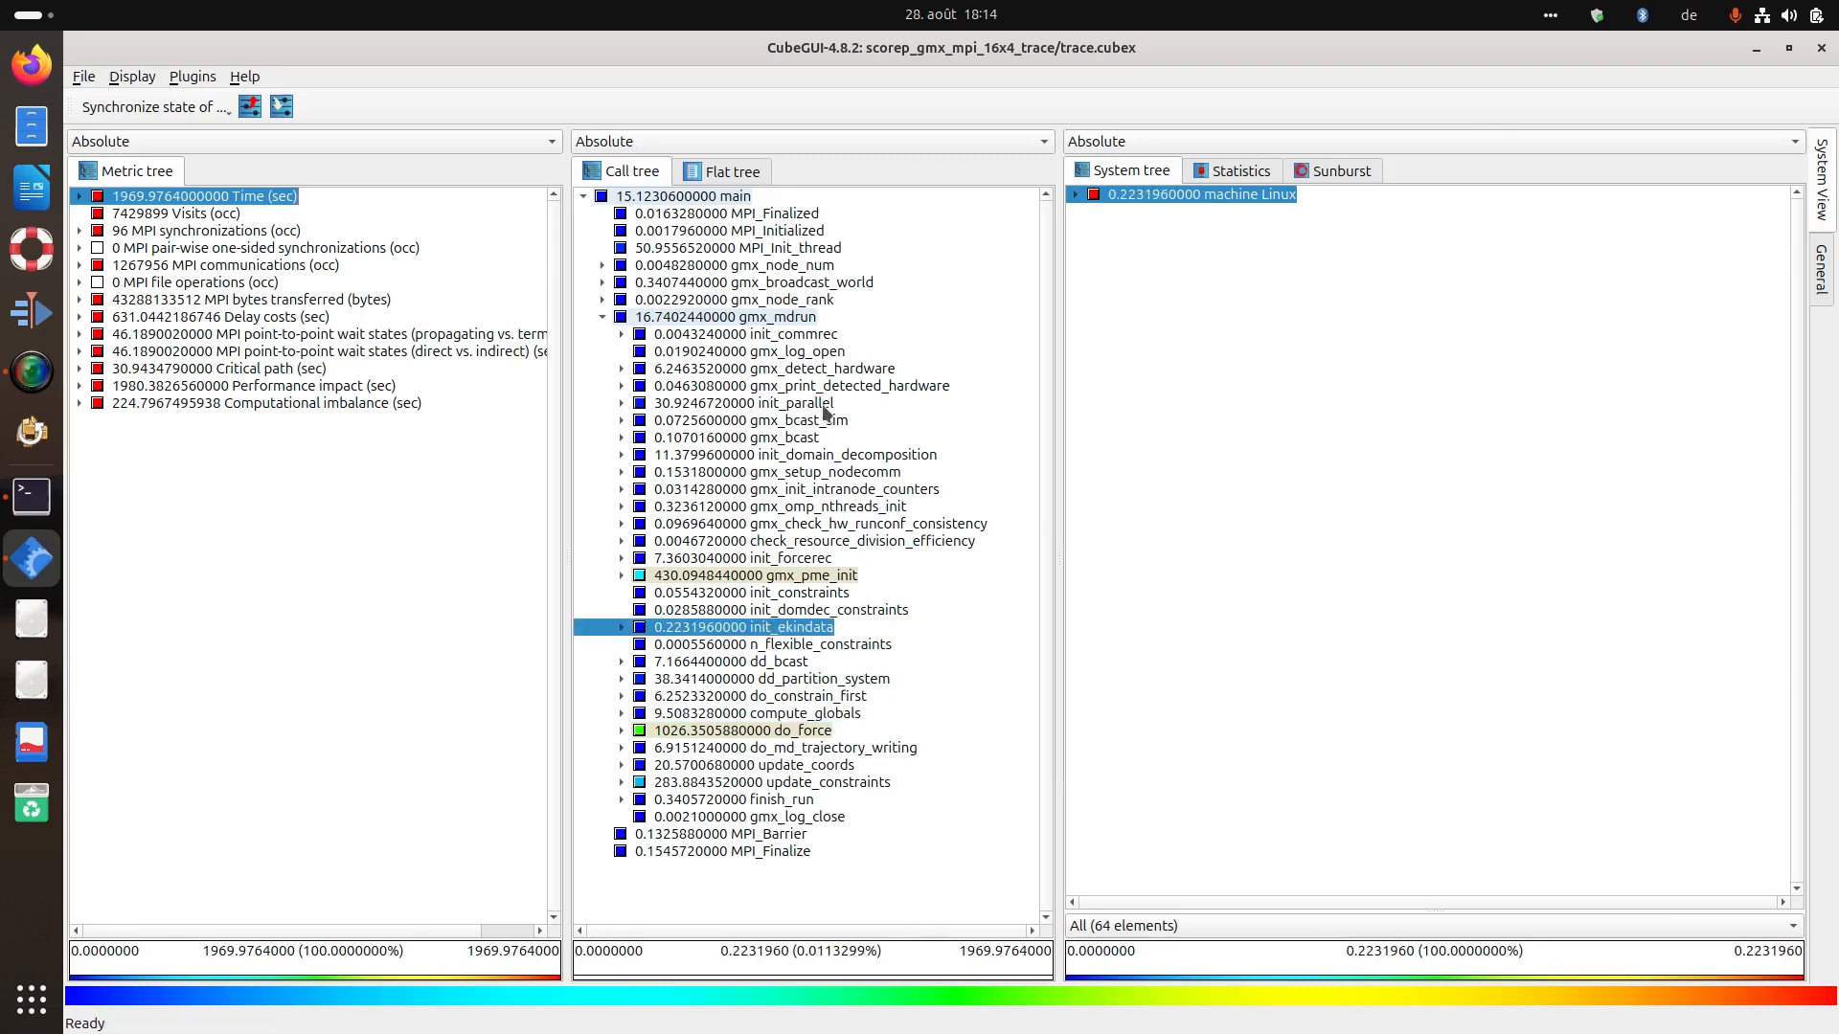
Expand gmx_bcast_sim and init_domain_decomposition in the call tree and select the MPI_Bcast call under gmx_bcast_sim.
click(621, 422)
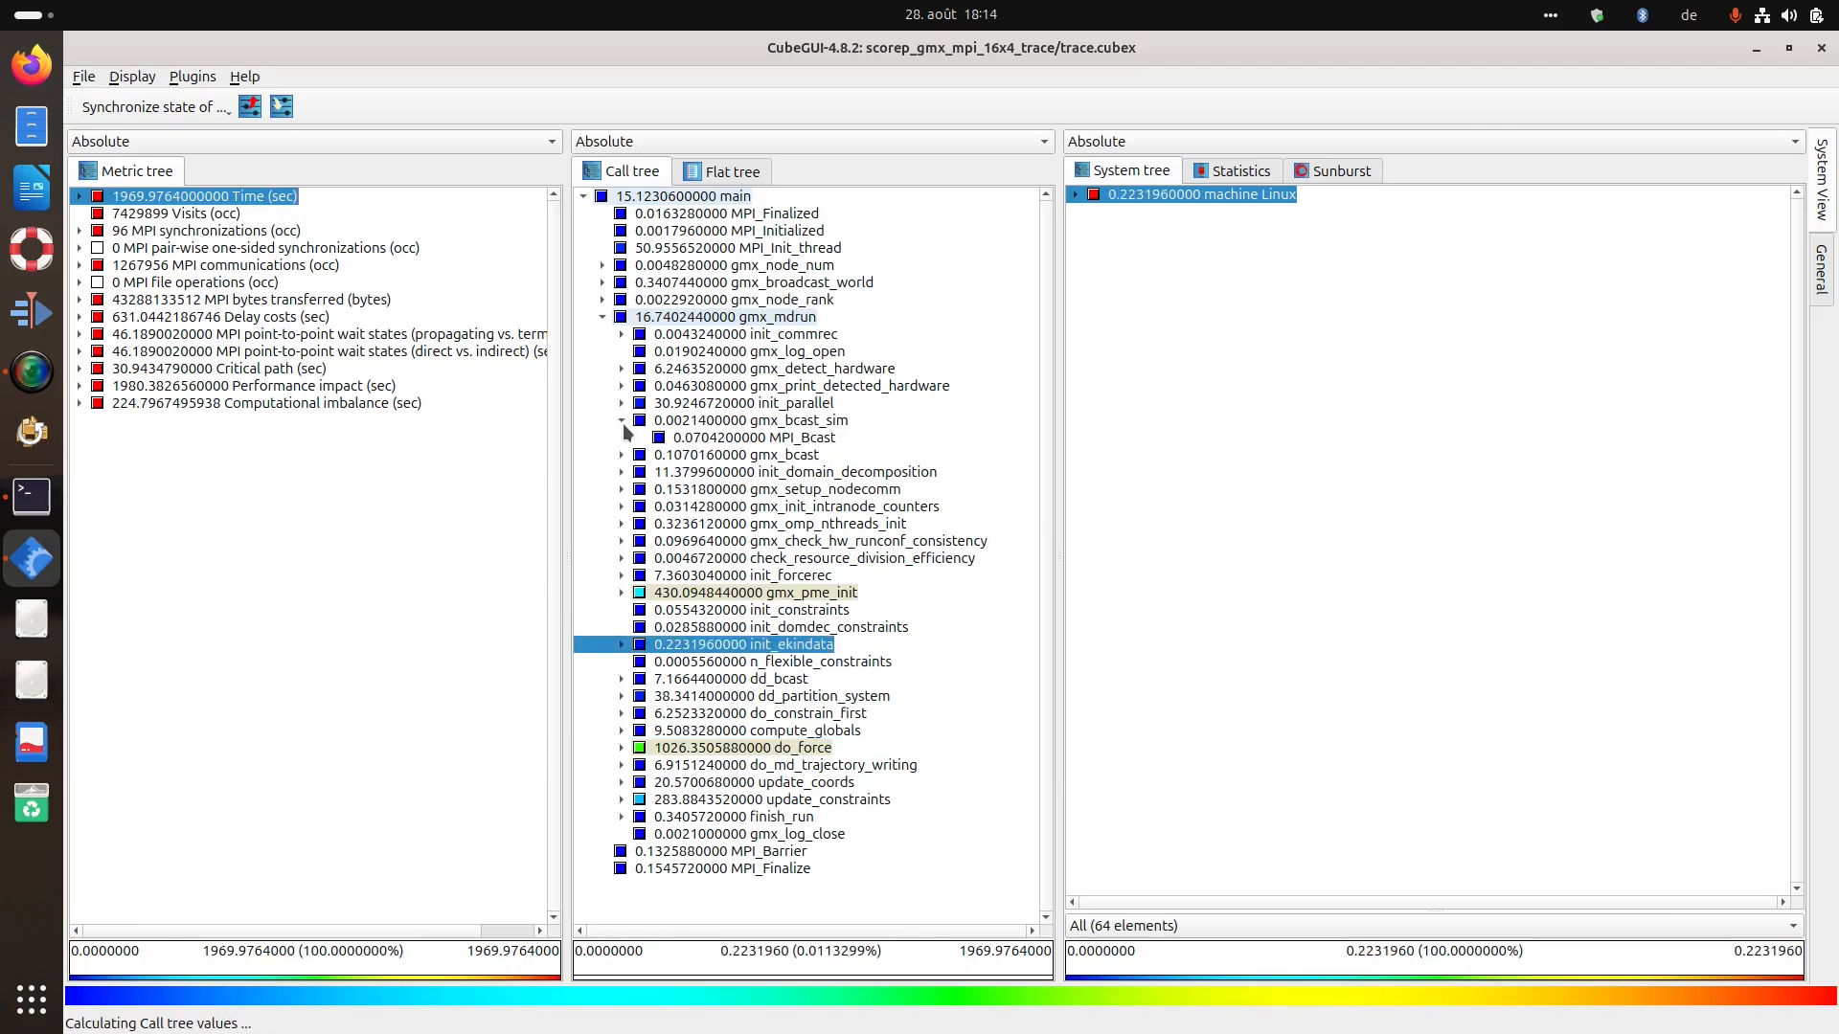
click(621, 473)
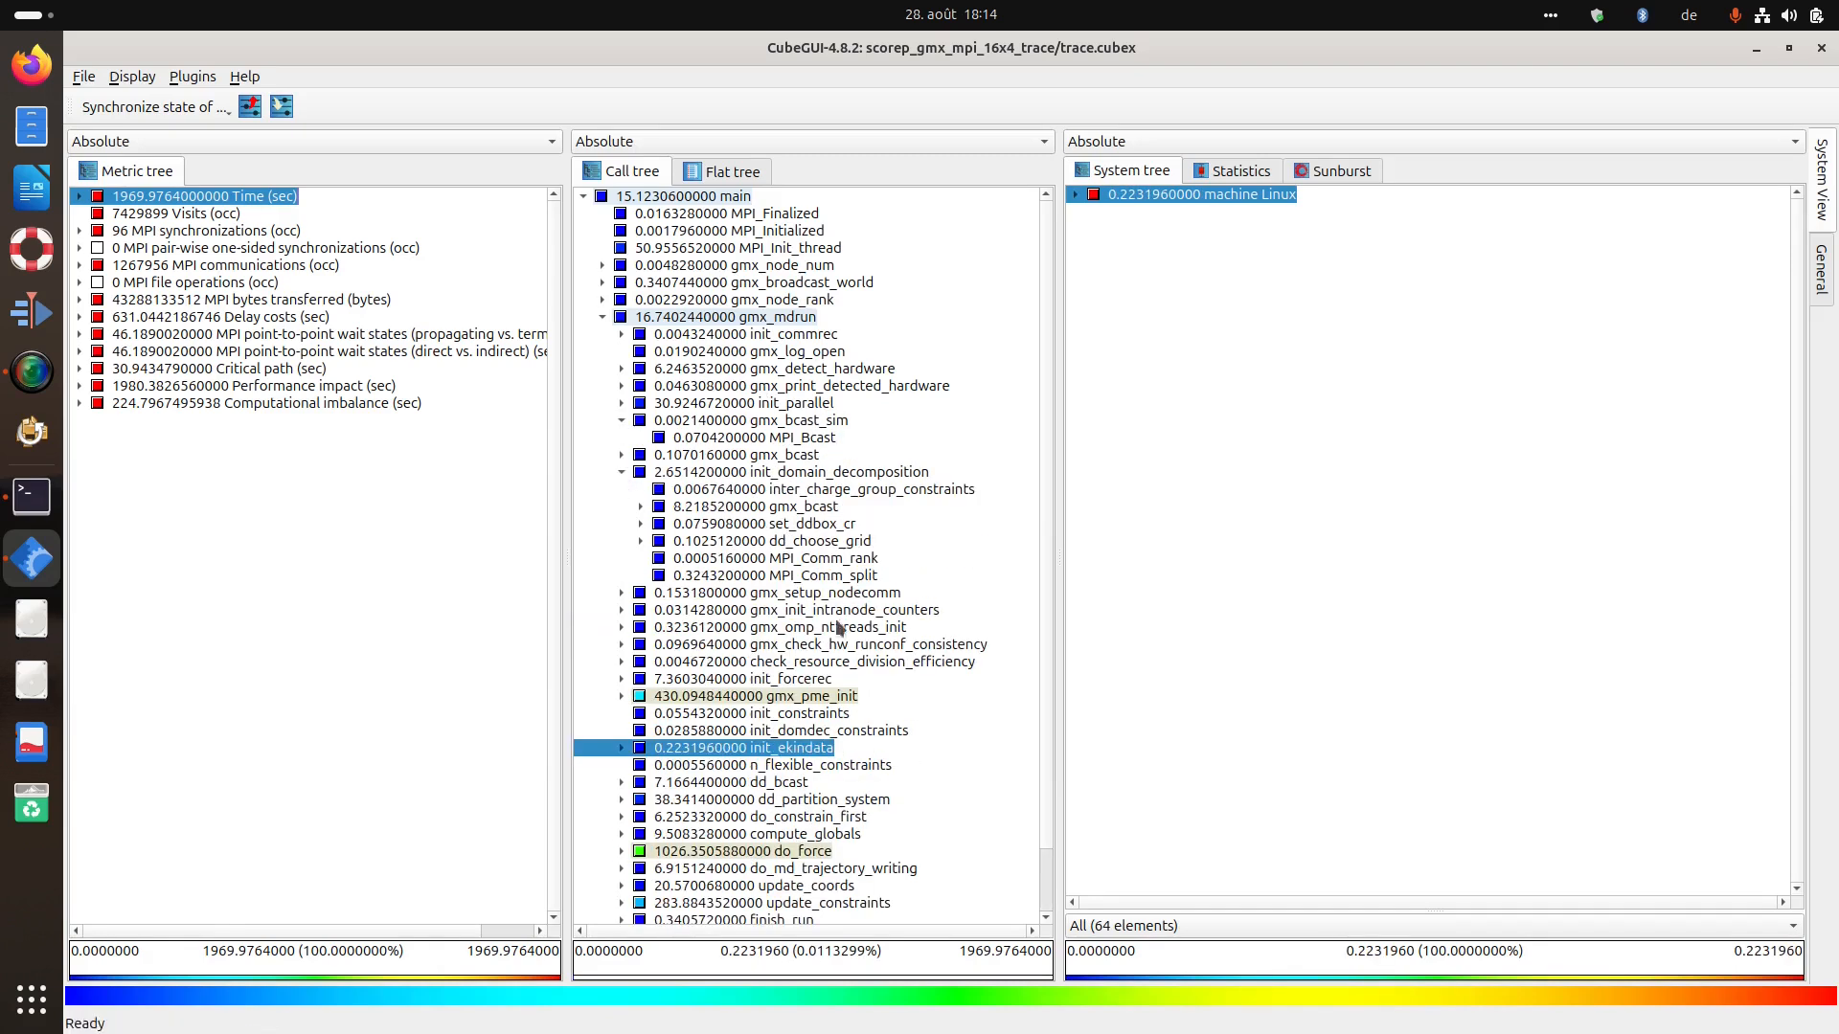
click(803, 436)
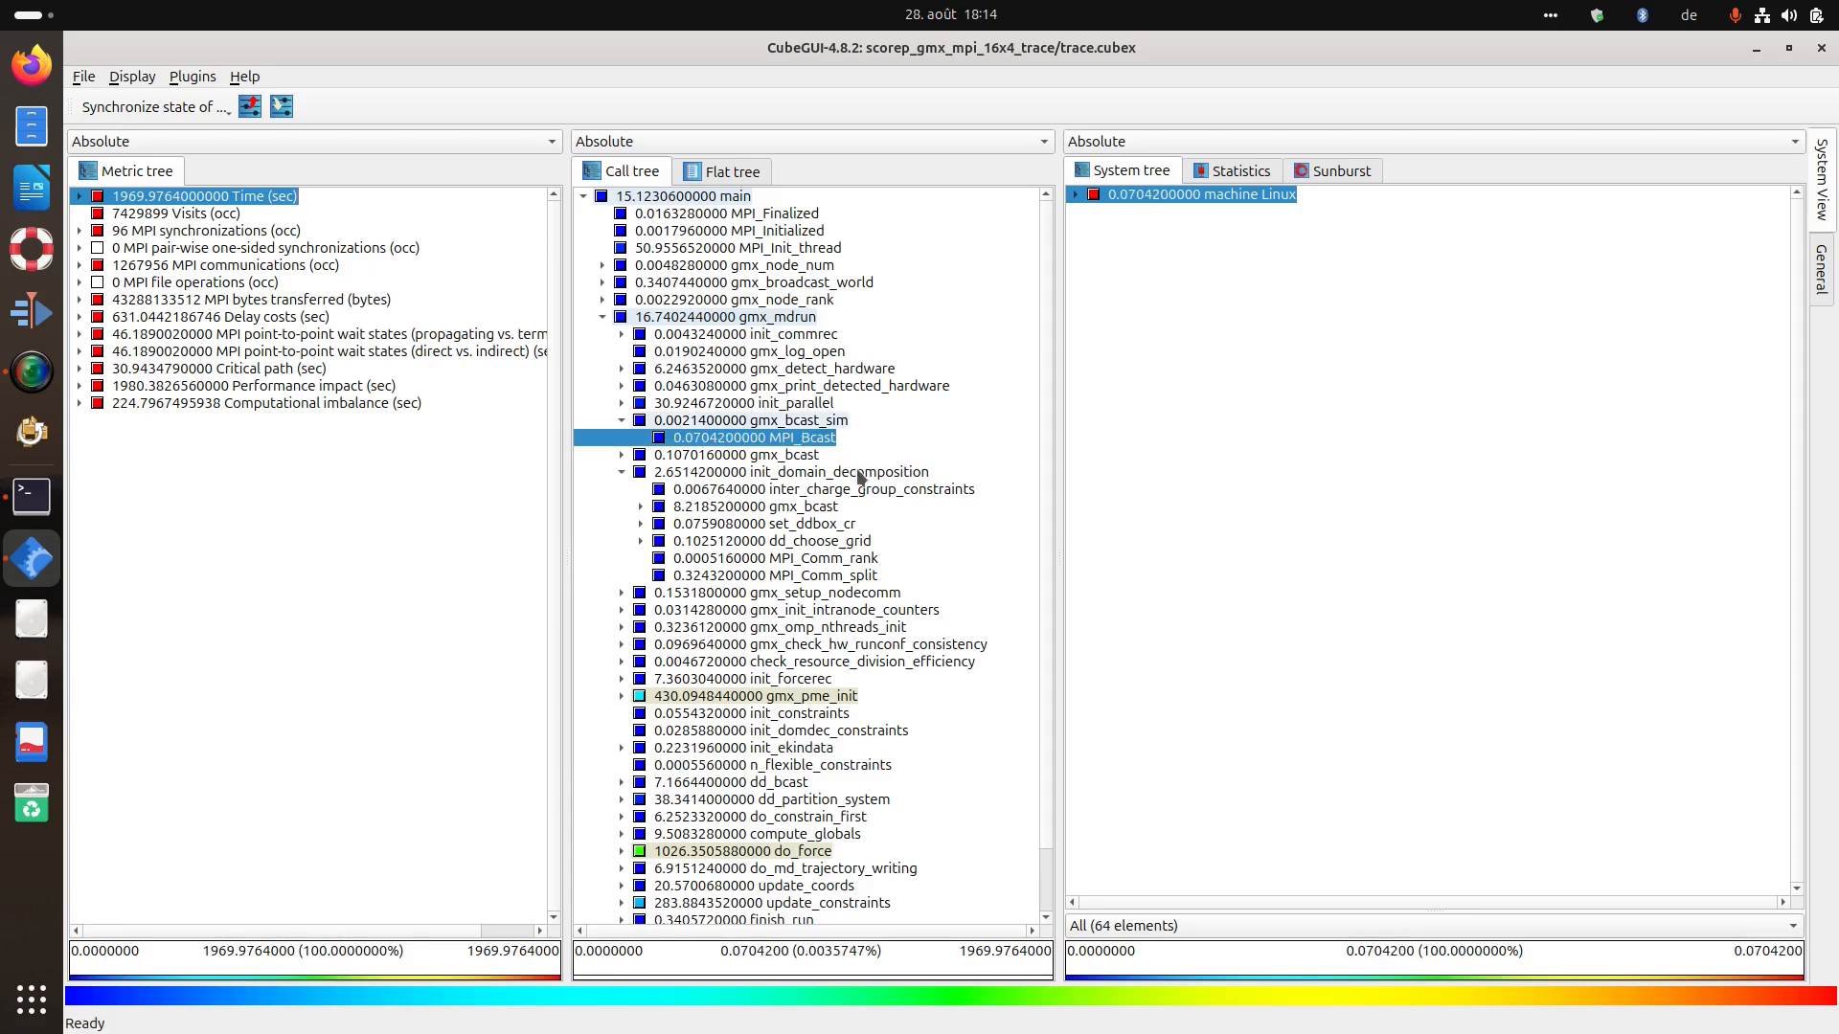
scroll(752, 541, down, 2)
click(621, 628)
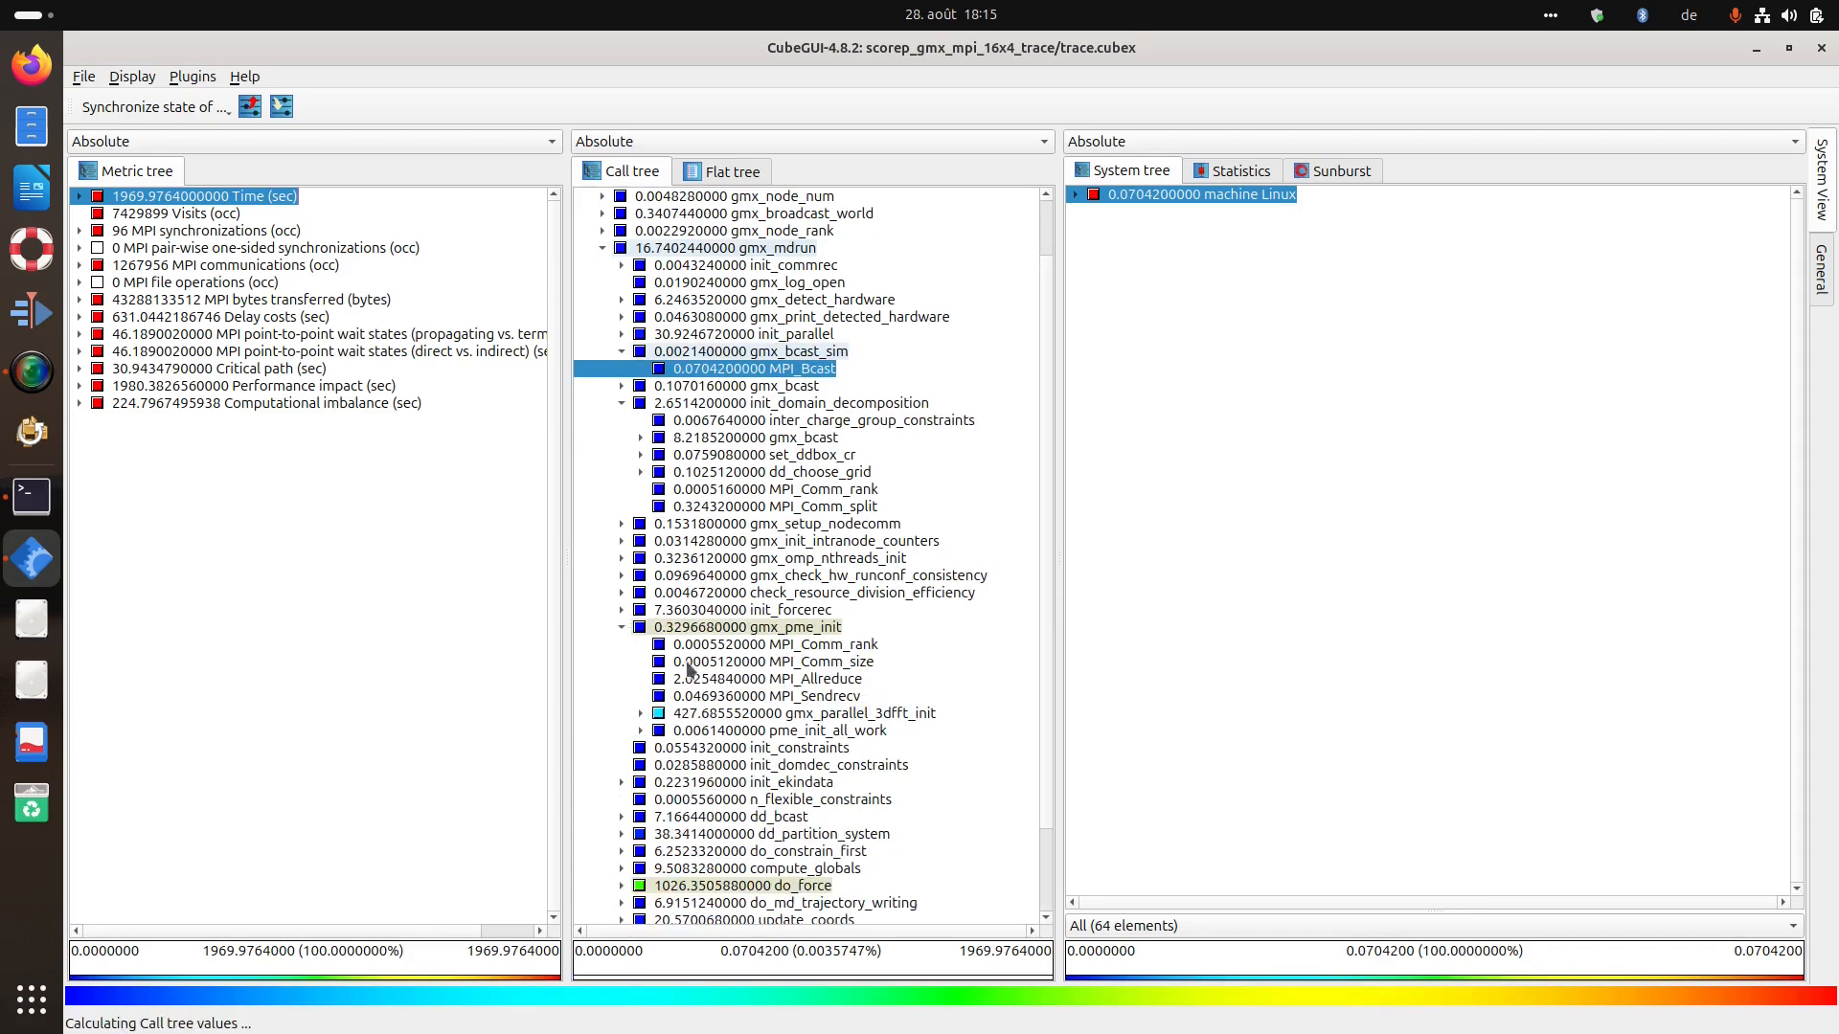
click(641, 714)
click(660, 730)
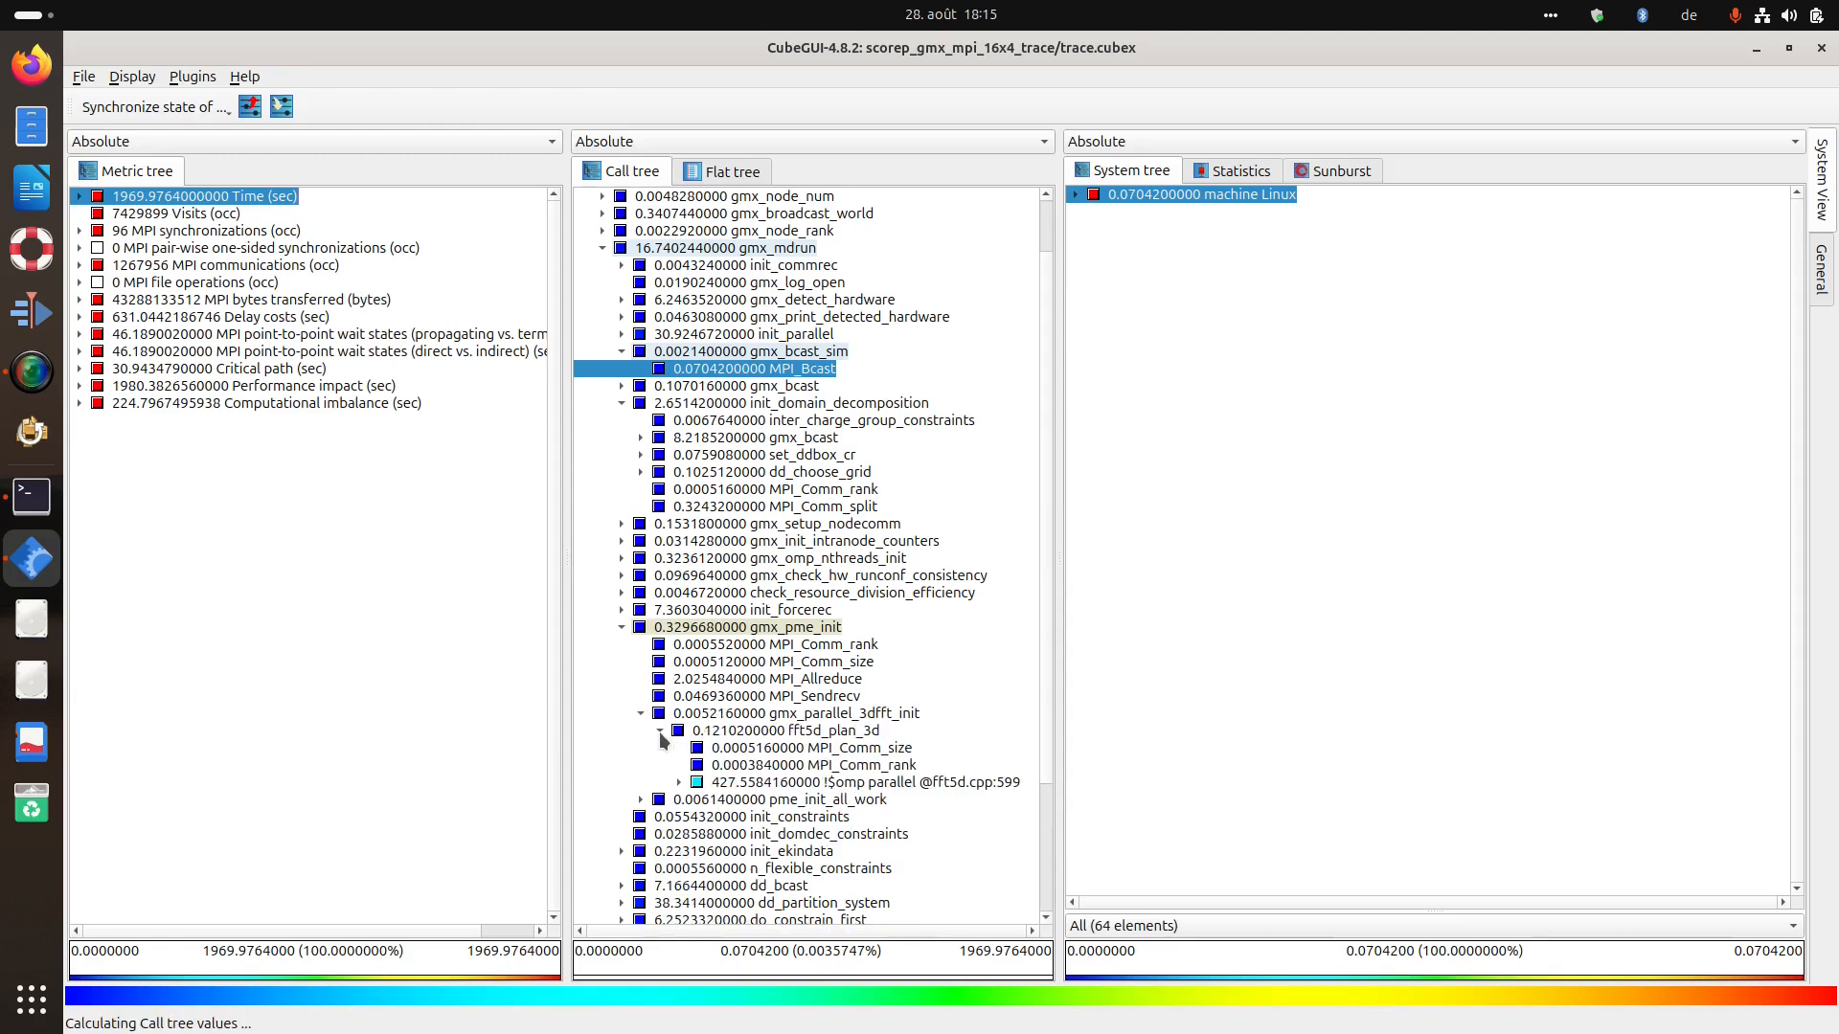
click(890, 783)
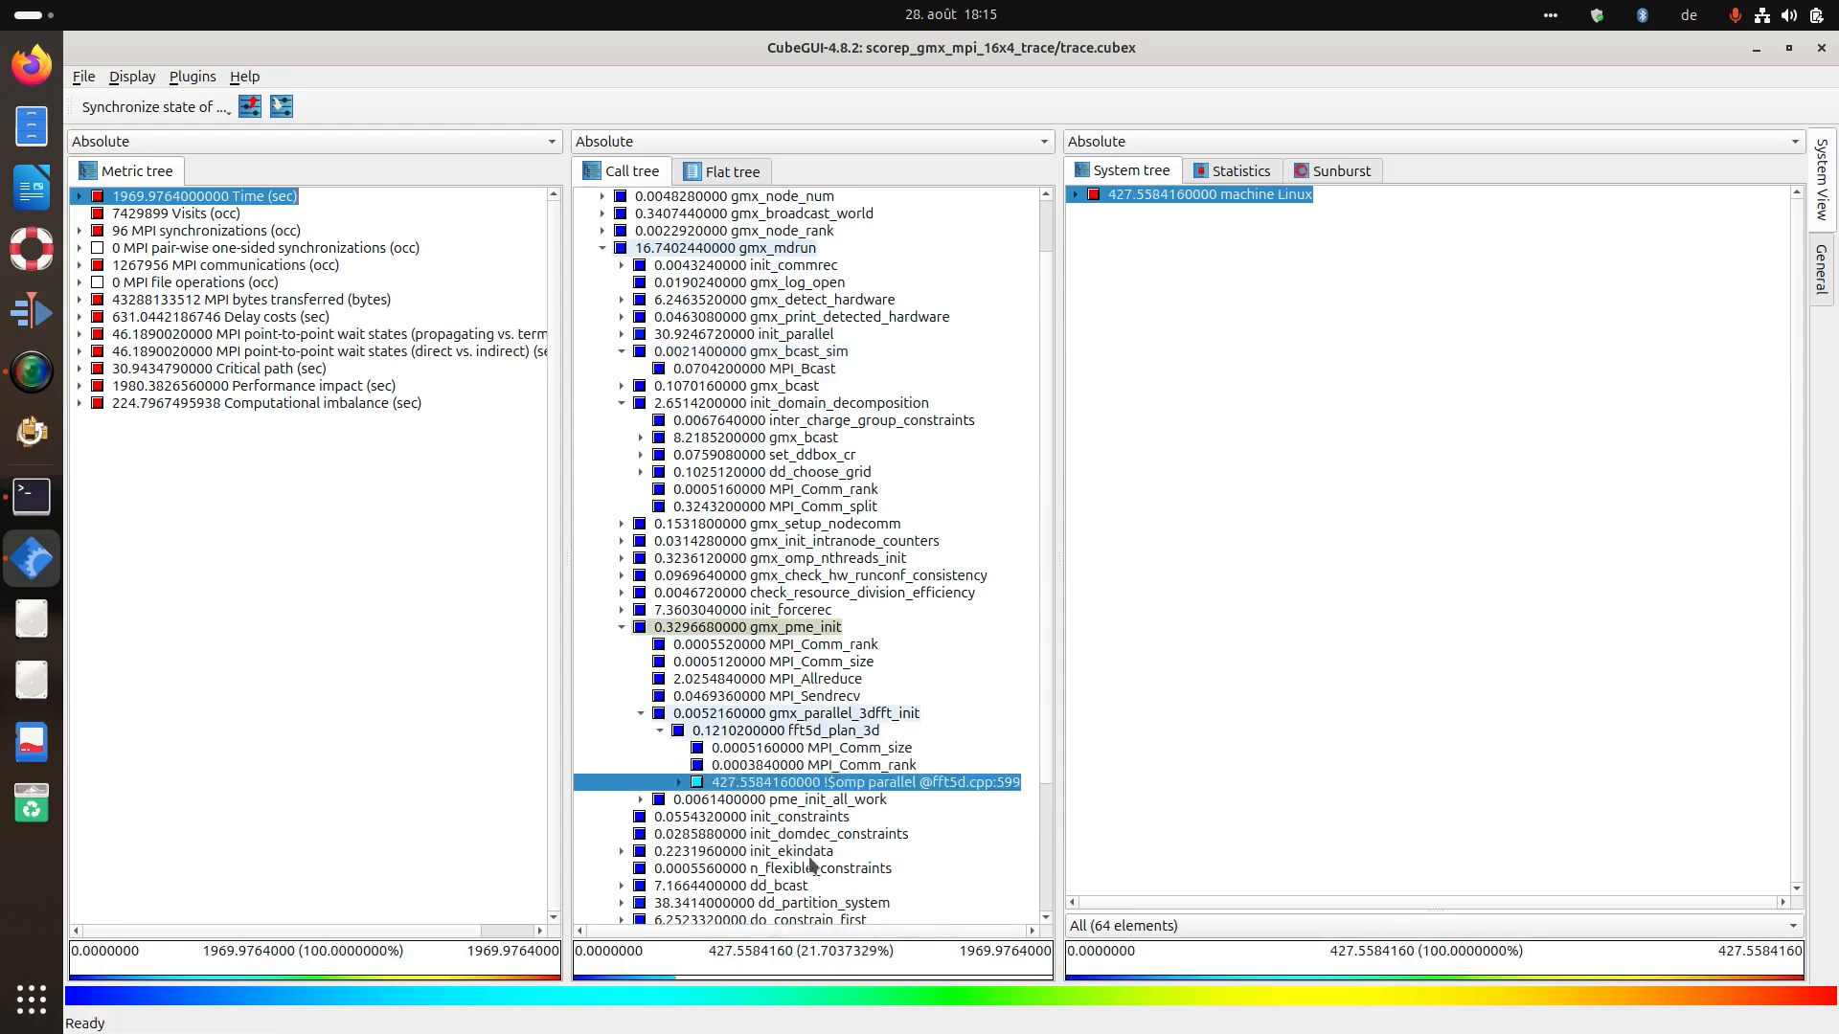
Collapse gmx_pme_init, init_domain_decomposition and the whole gmx_mdrun branch in the call tree.
click(621, 628)
click(621, 404)
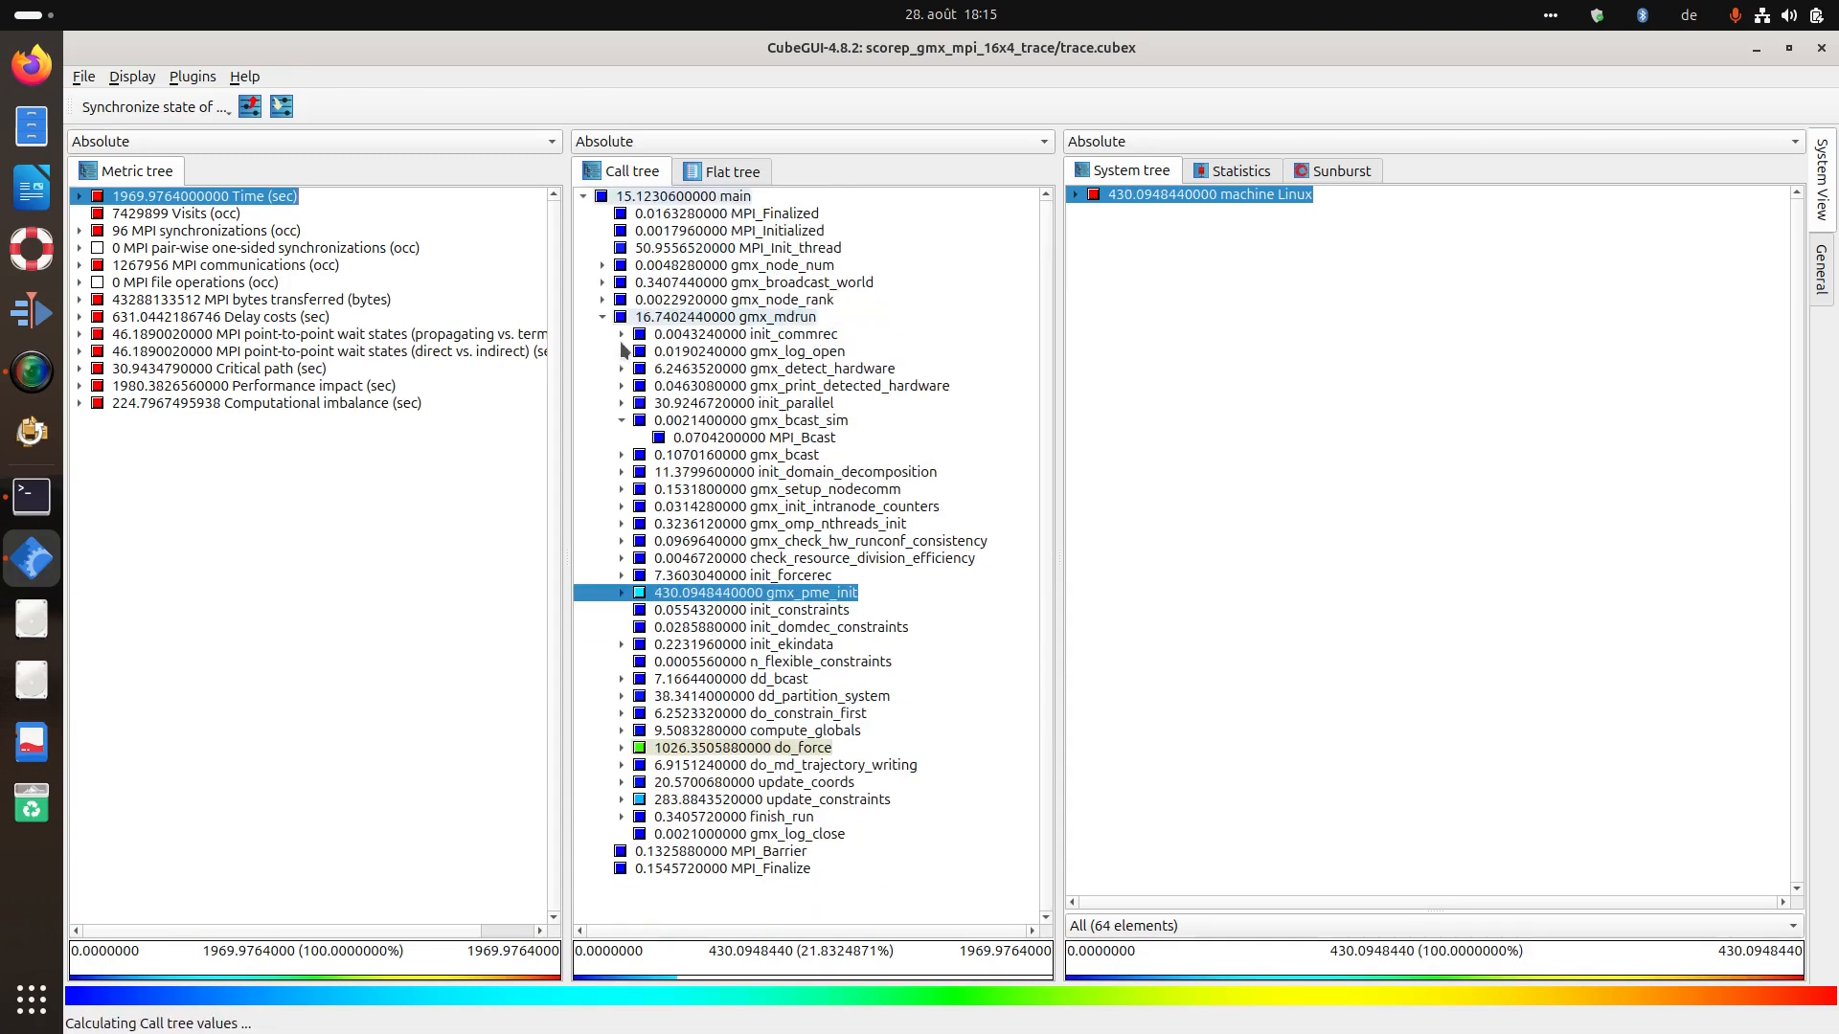
click(599, 316)
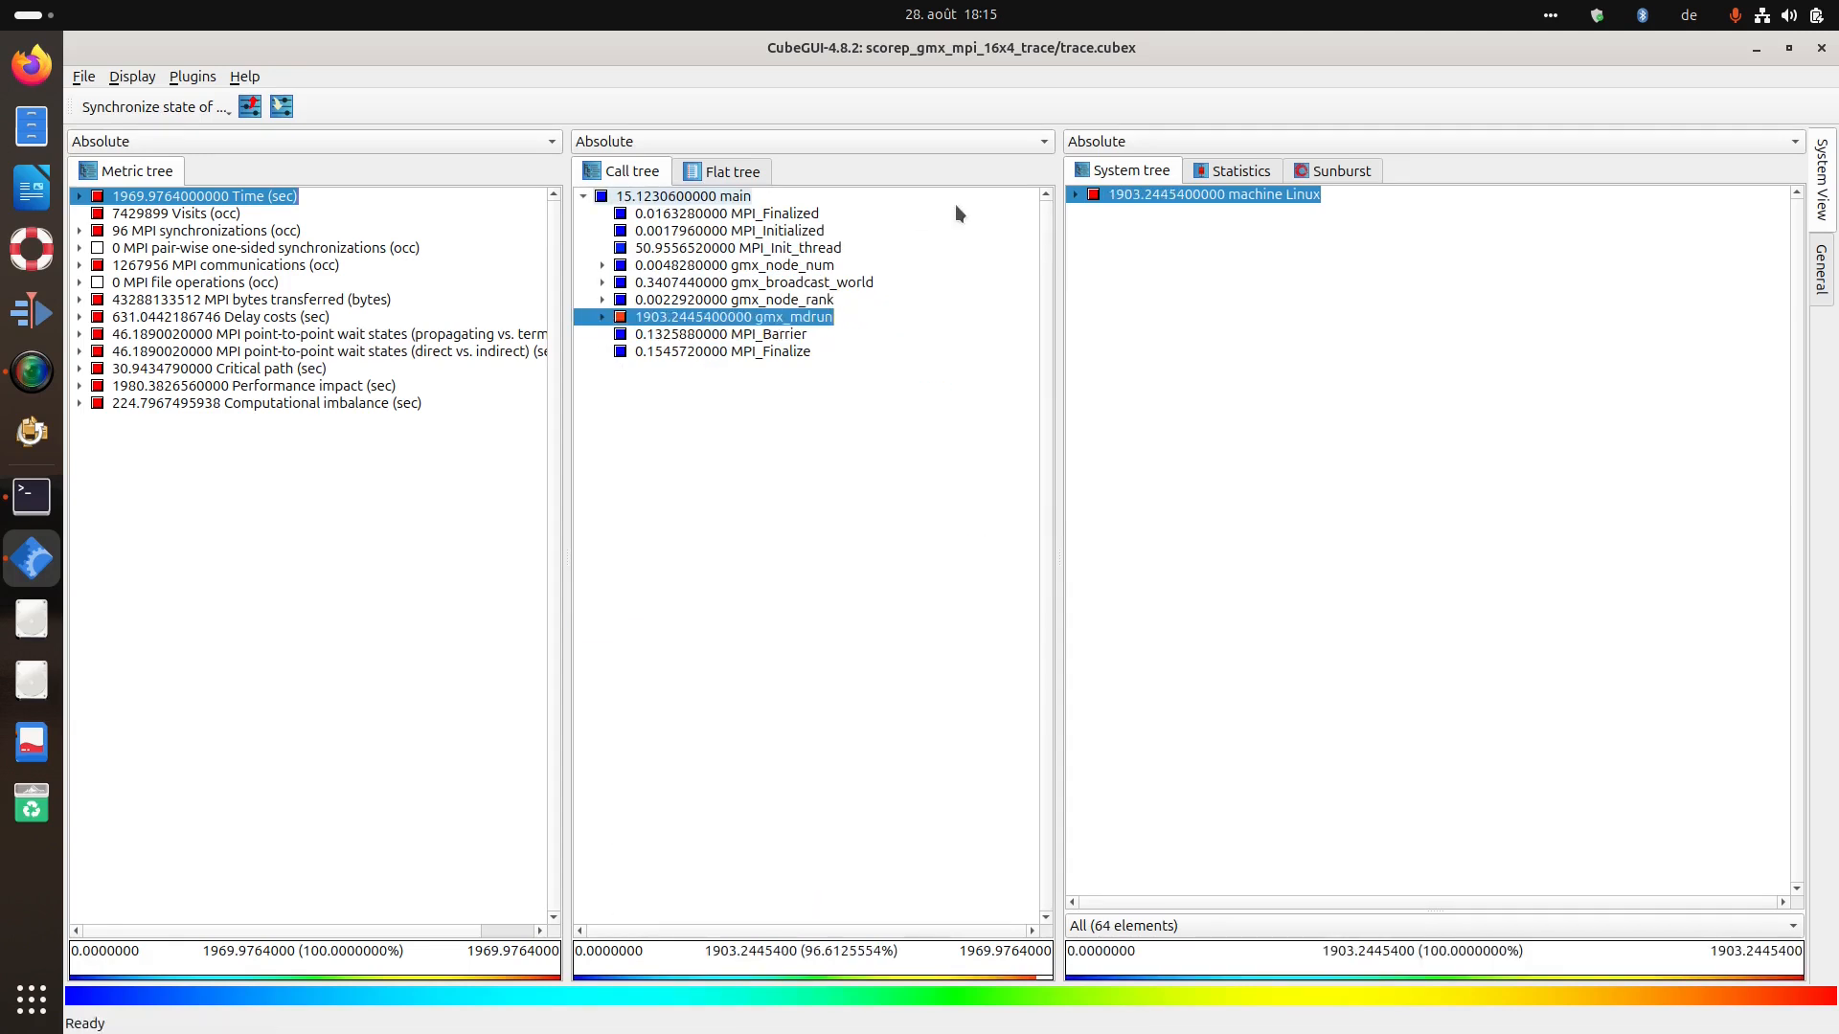
Expand the system tree from machine Linux down to the threads of MPI Rank 0, inspect them, and collapse it again.
click(1074, 195)
click(1094, 212)
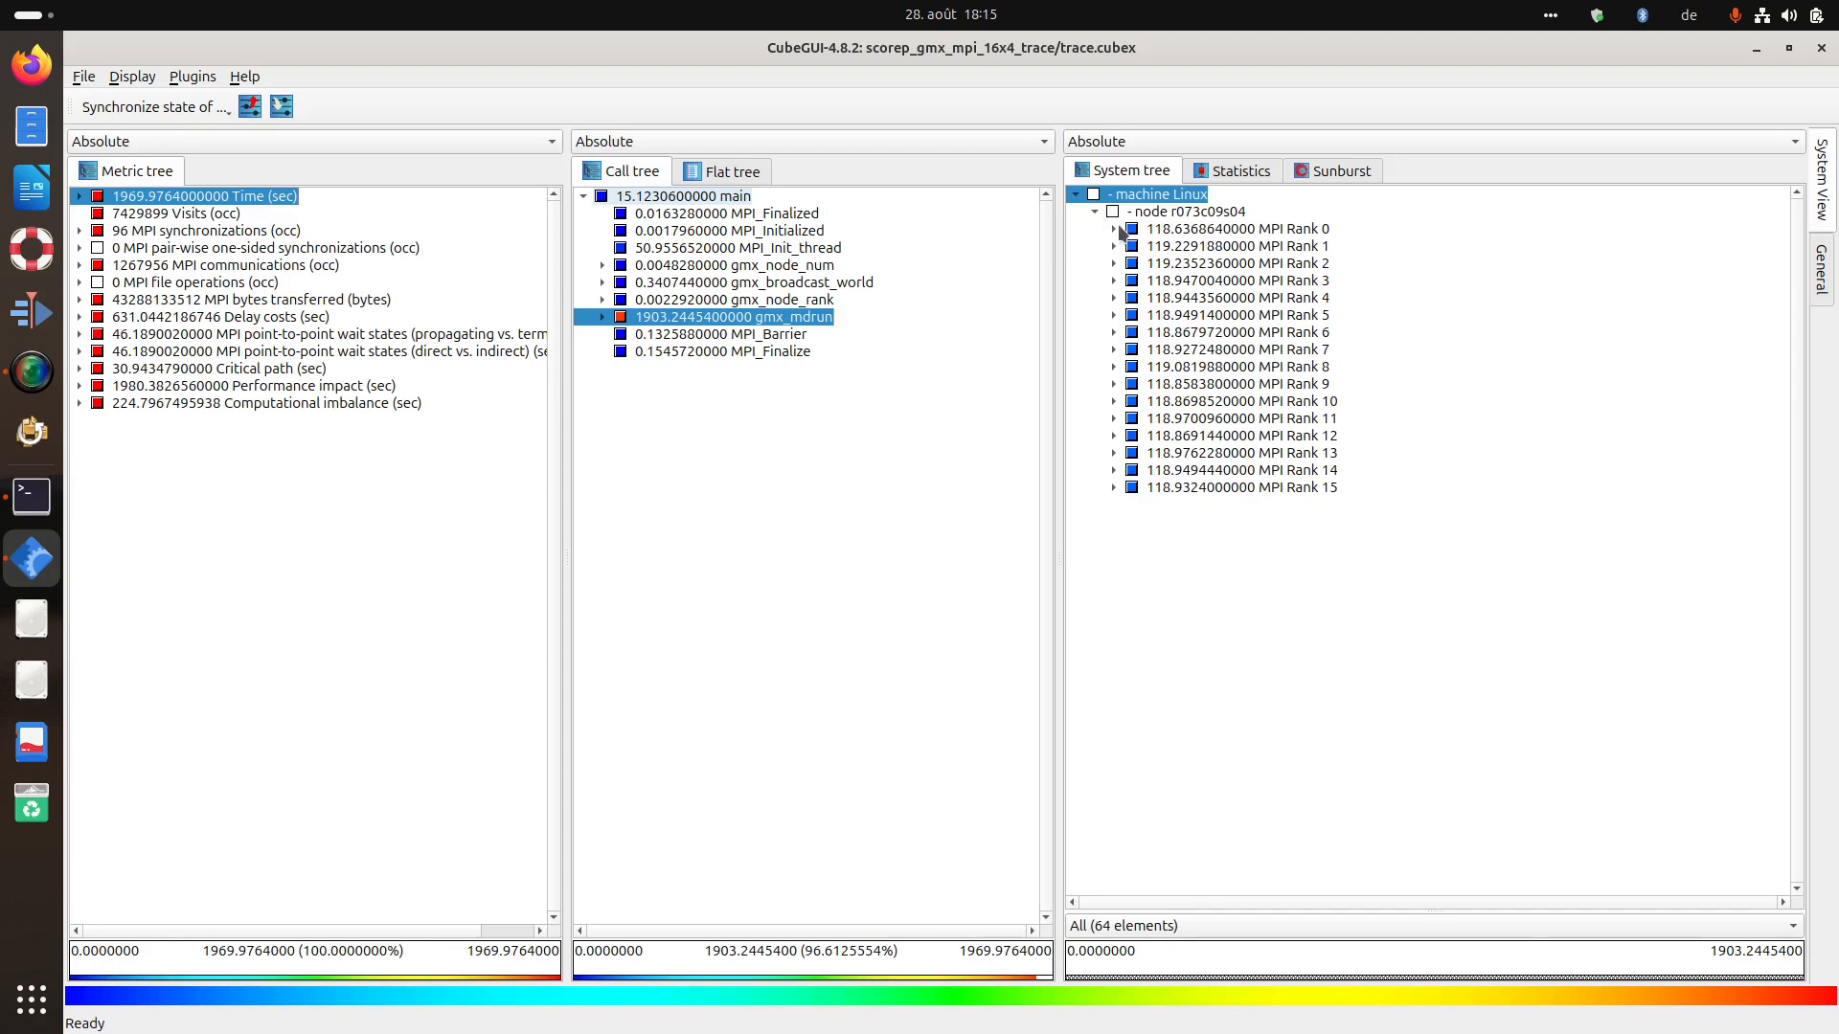
click(1112, 229)
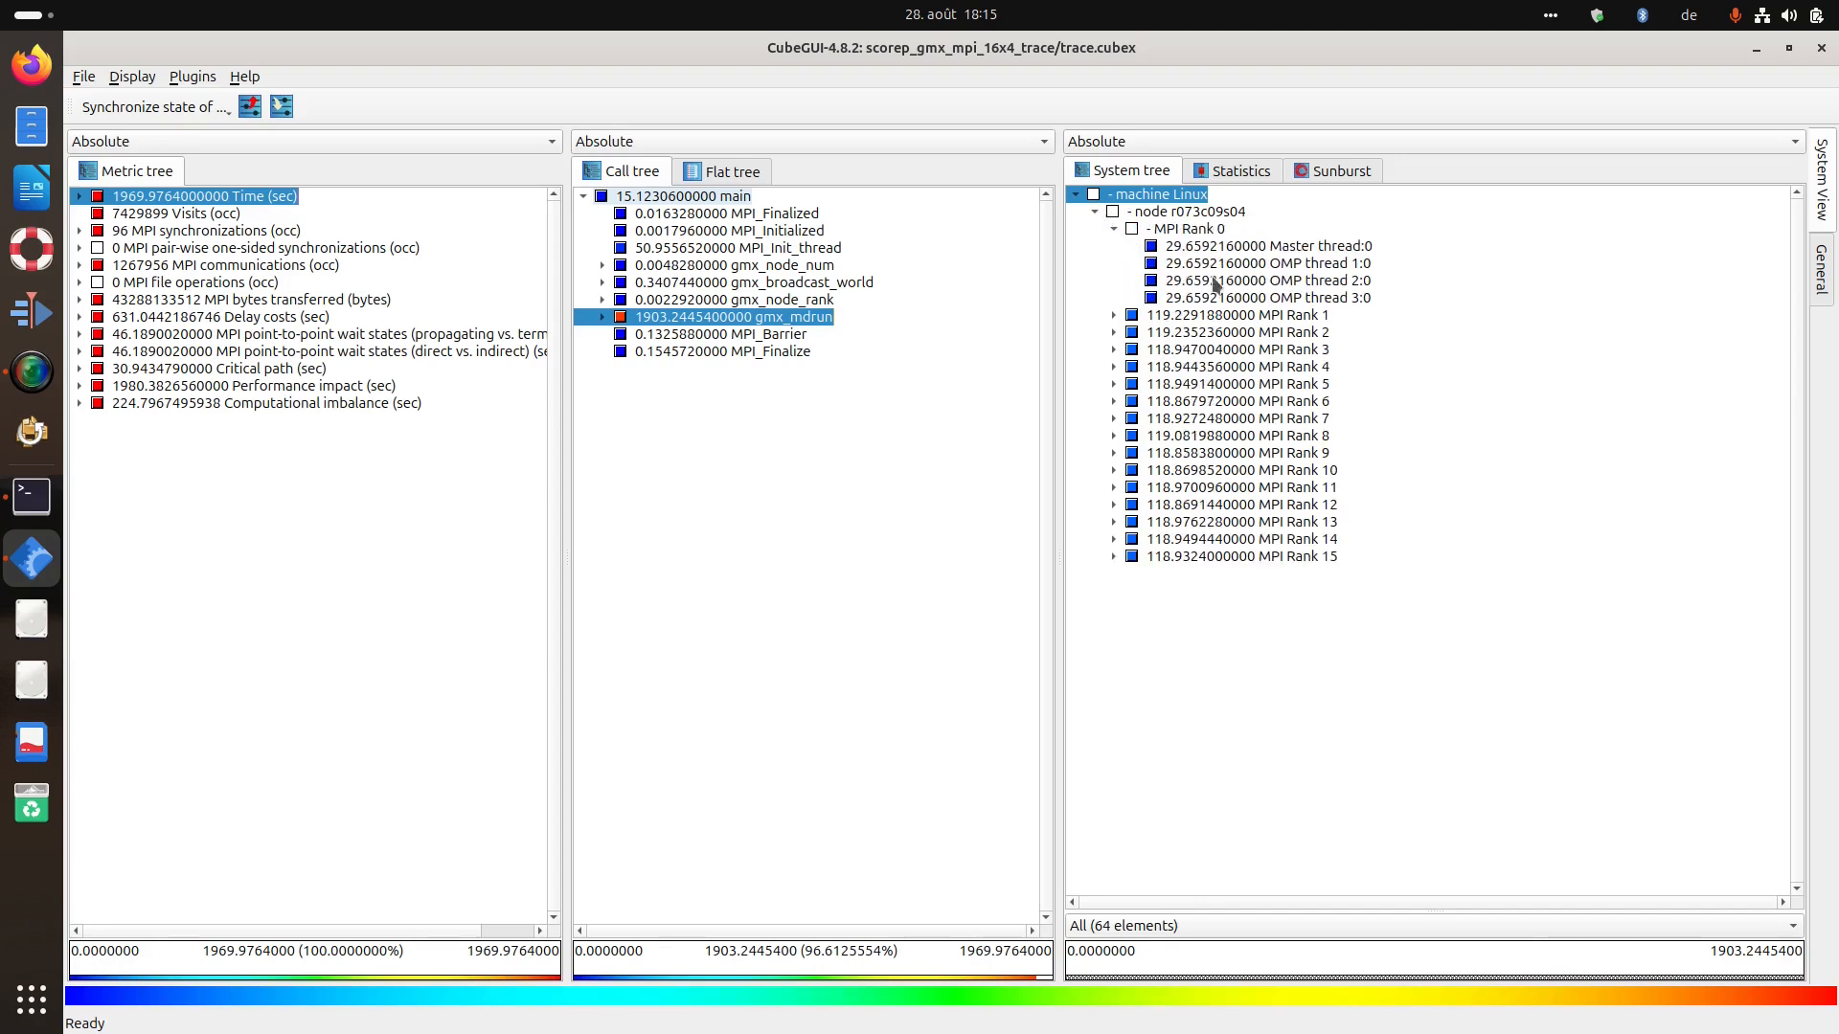
click(1113, 229)
click(1093, 211)
click(1074, 196)
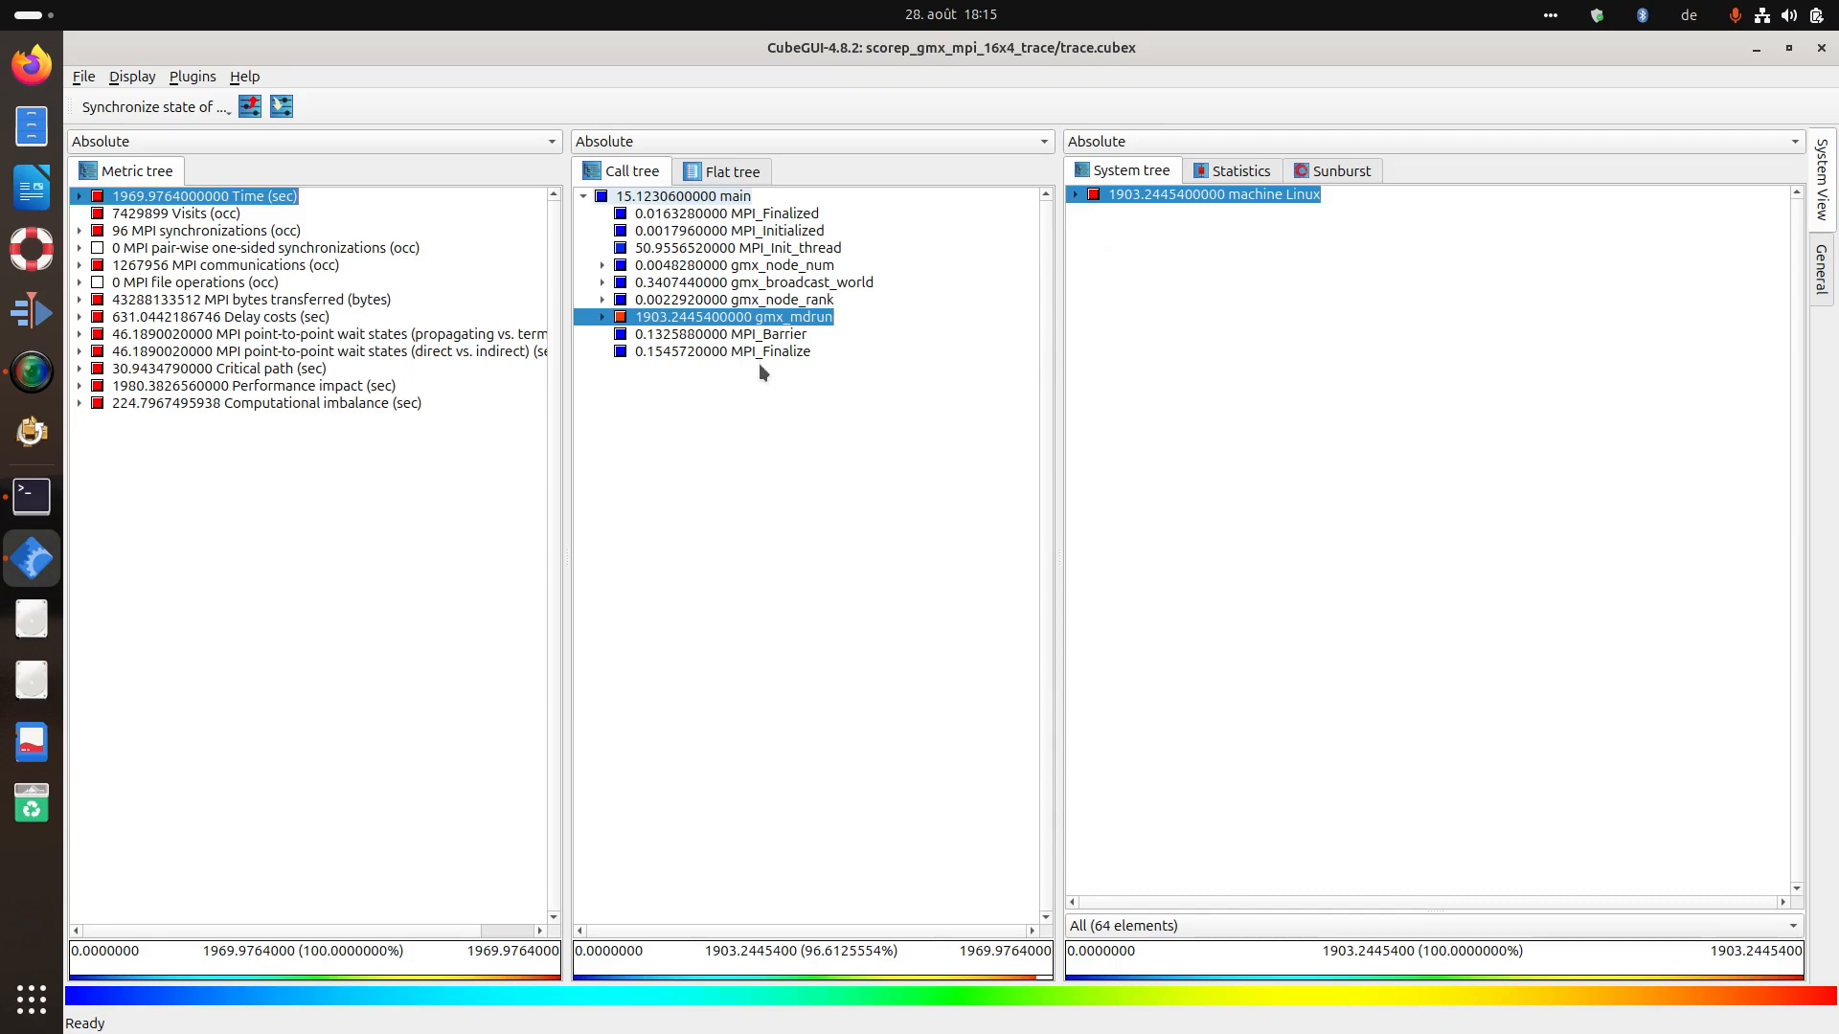
Show the Advisor view and run the Additive Hybrid Assessment for gmx_mdrun, leaving automatic calculation off.
click(1821, 282)
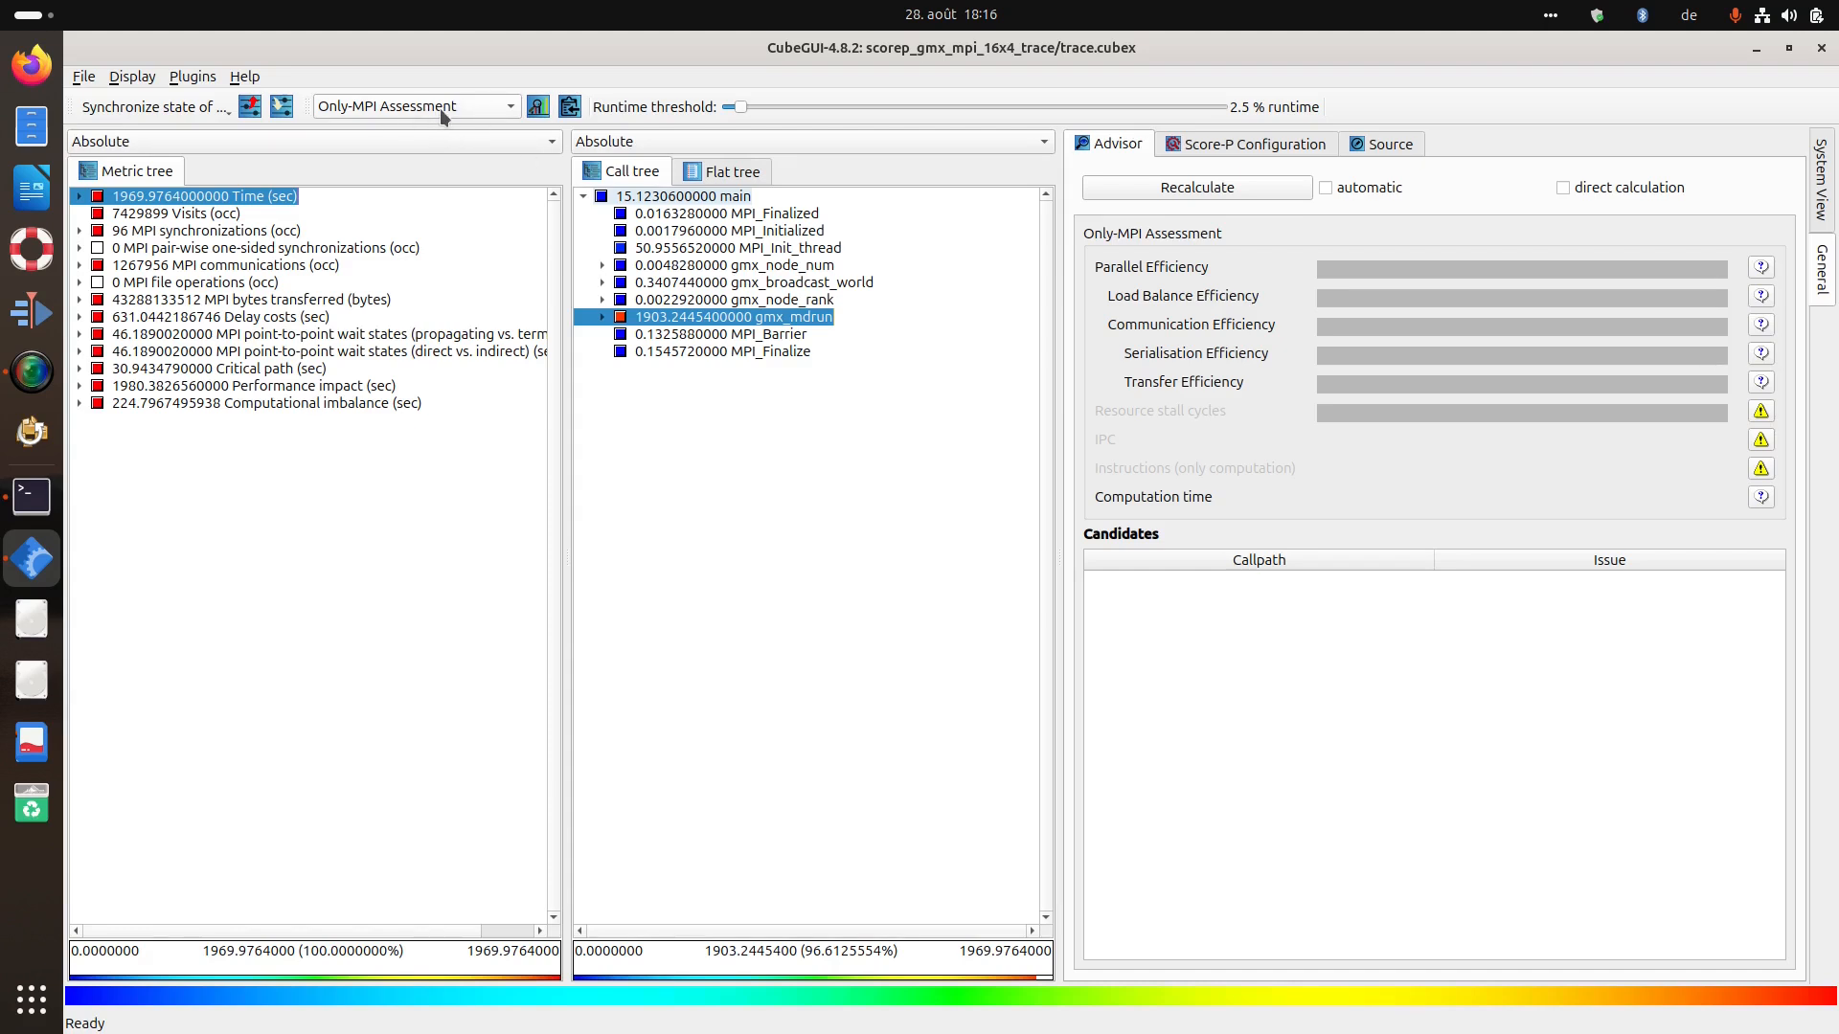
click(408, 108)
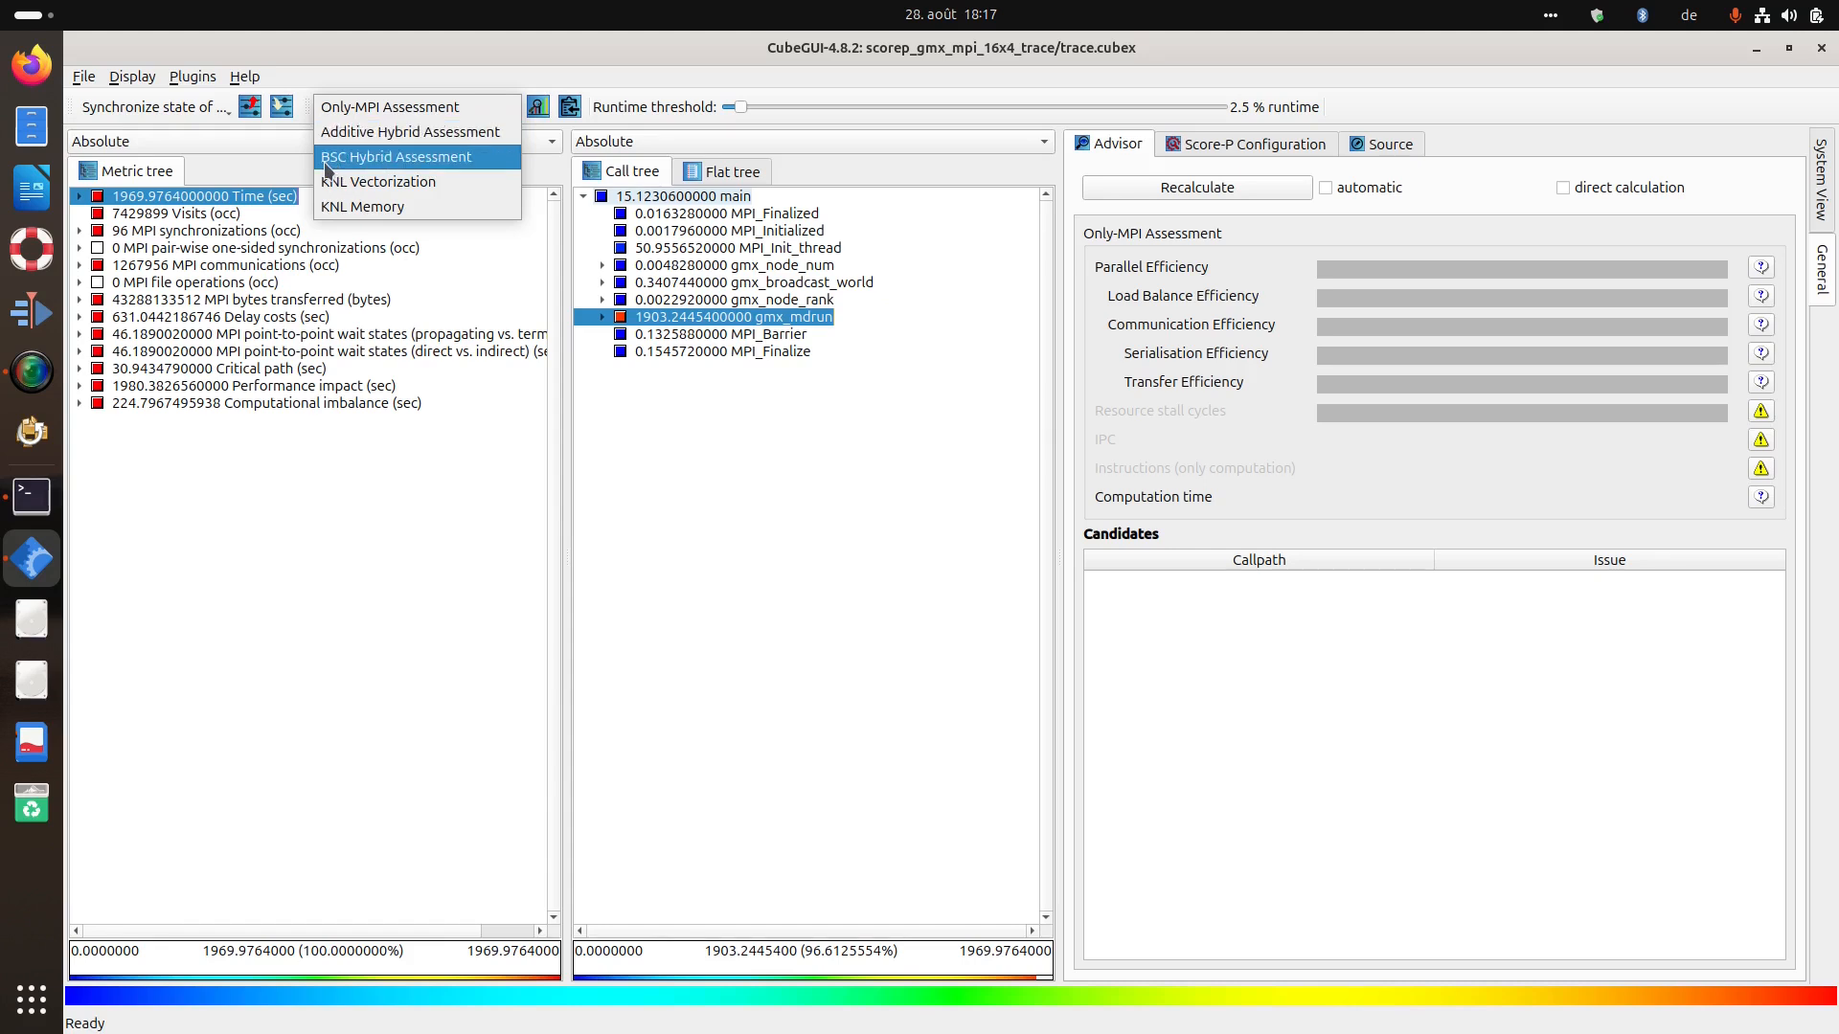
click(418, 130)
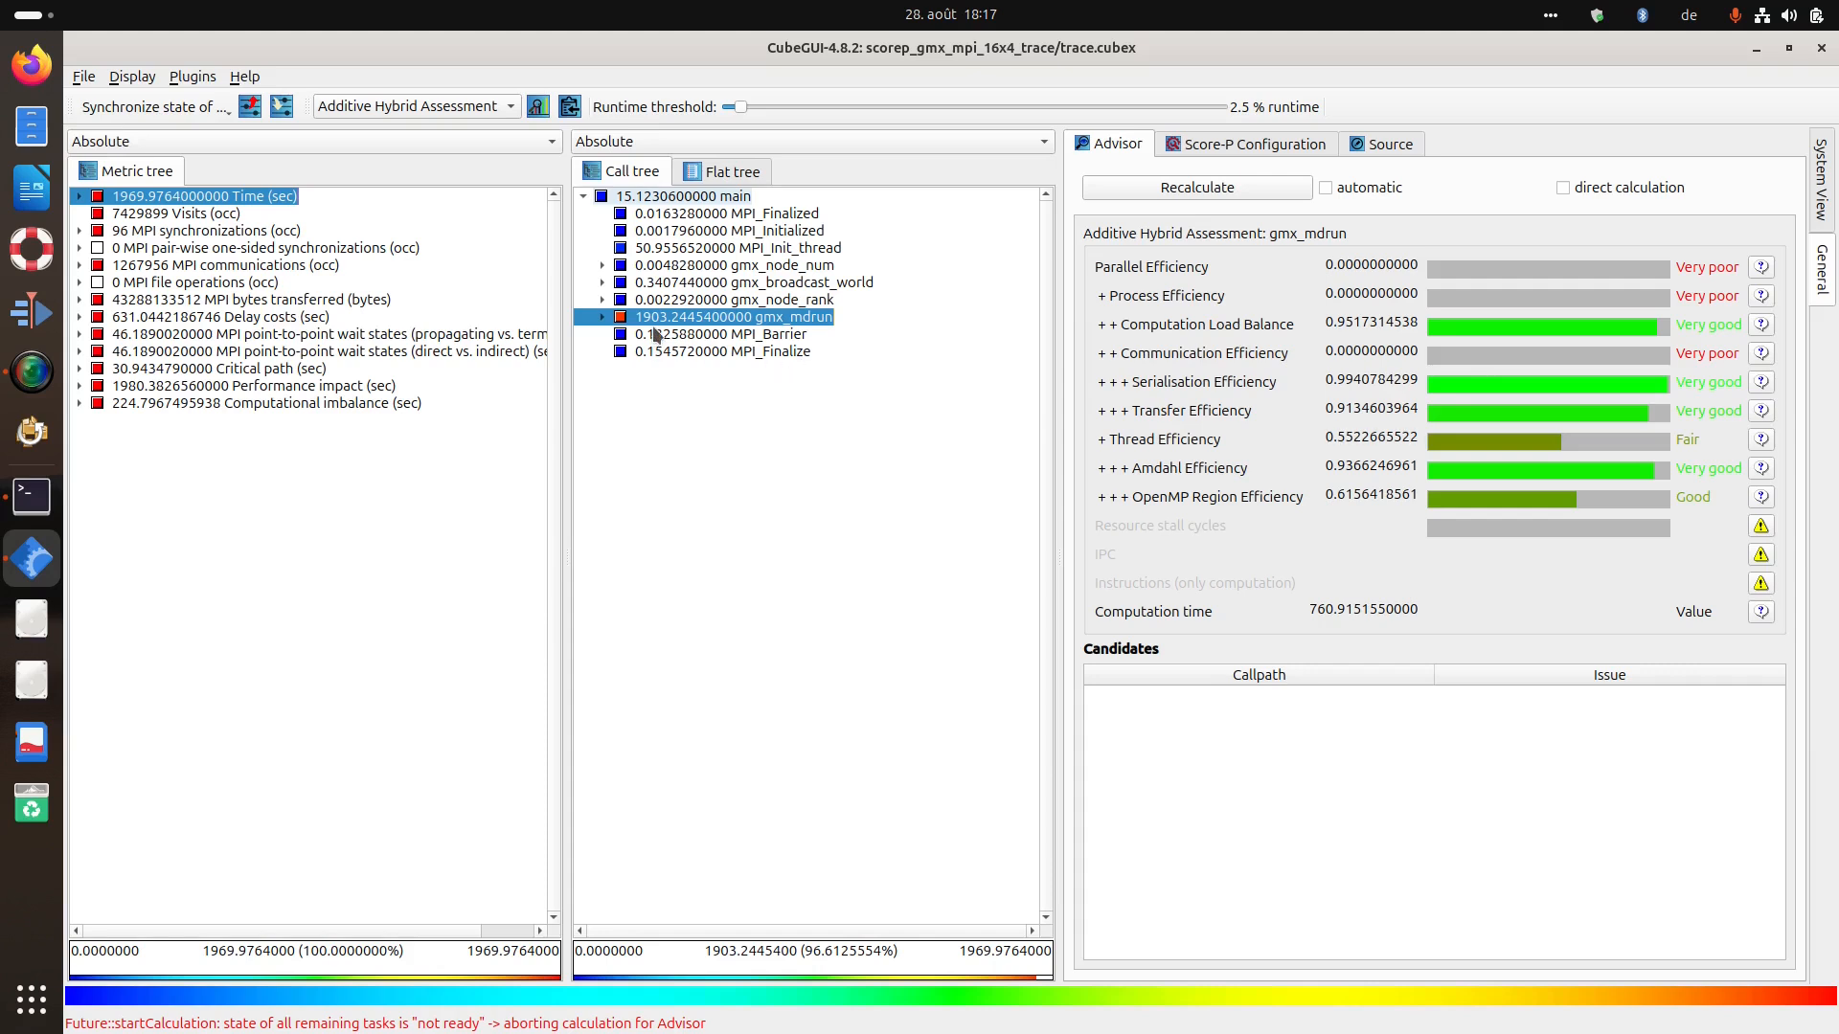
click(1379, 190)
click(1375, 188)
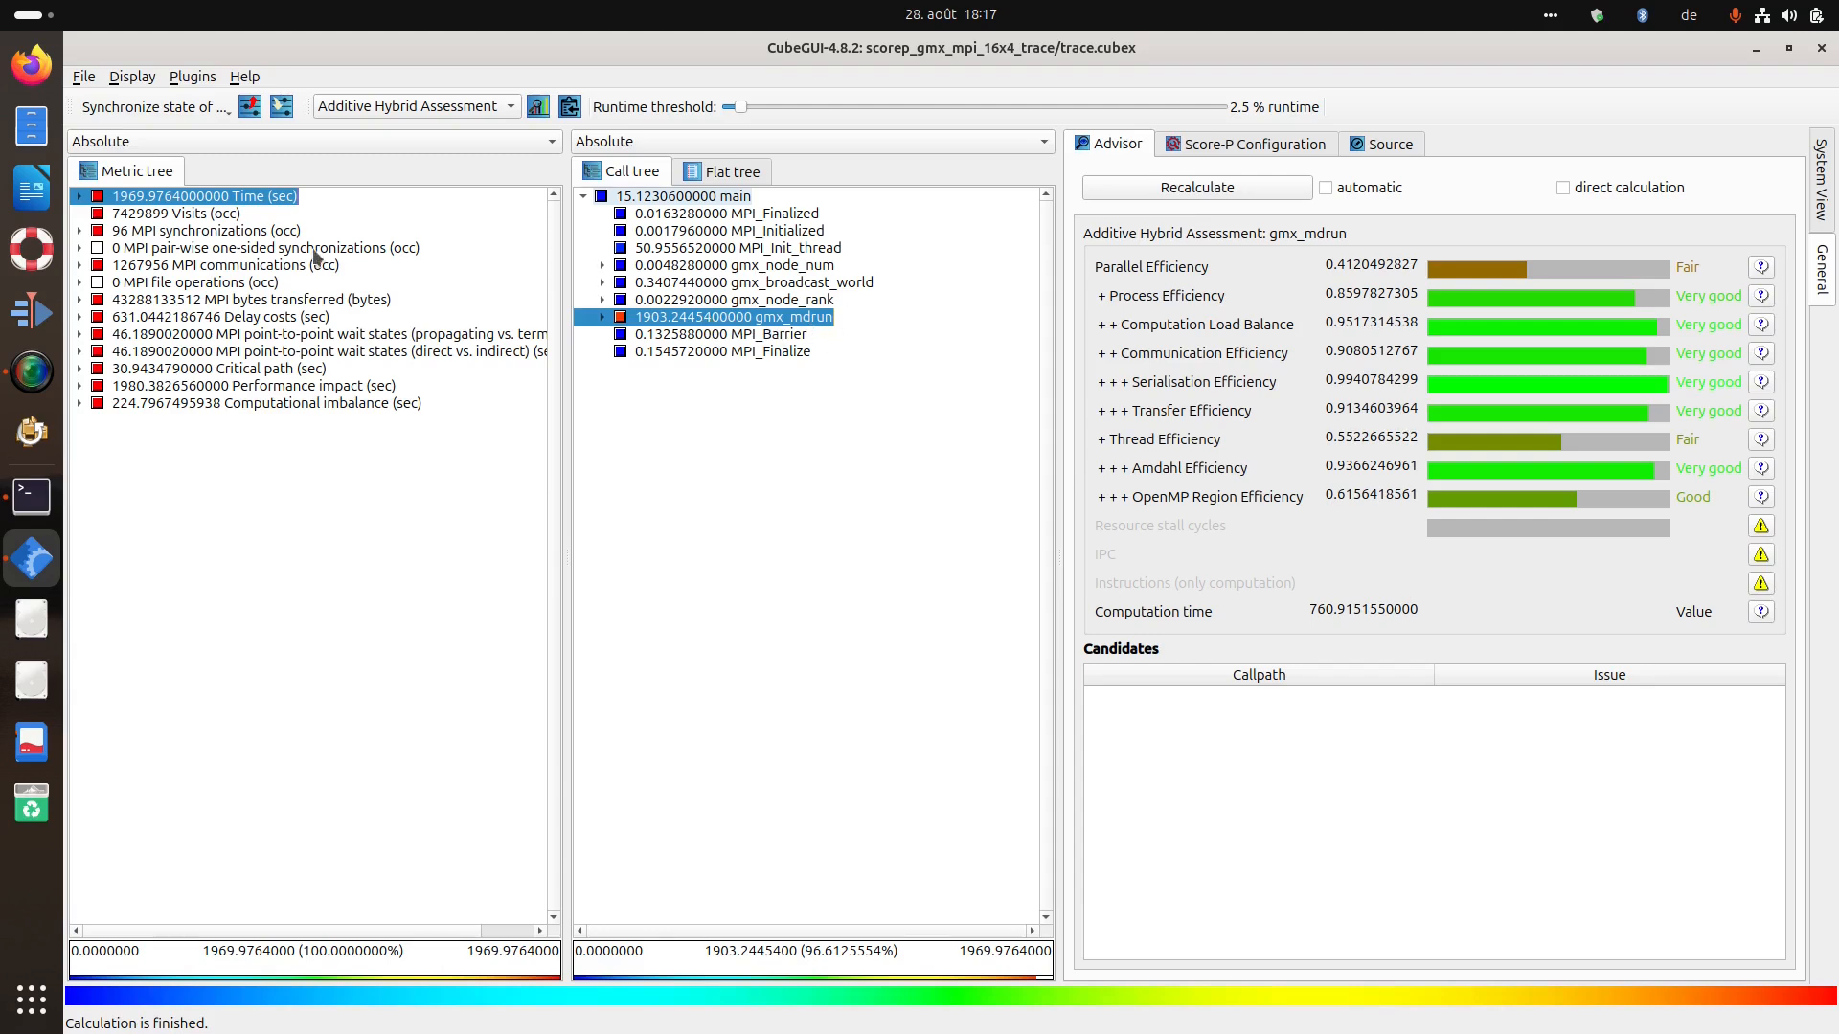
With the Time metric selected, recalculate the Advisor assessment for gmx_node_num and again for gmx_mdrun to compare them.
click(187, 214)
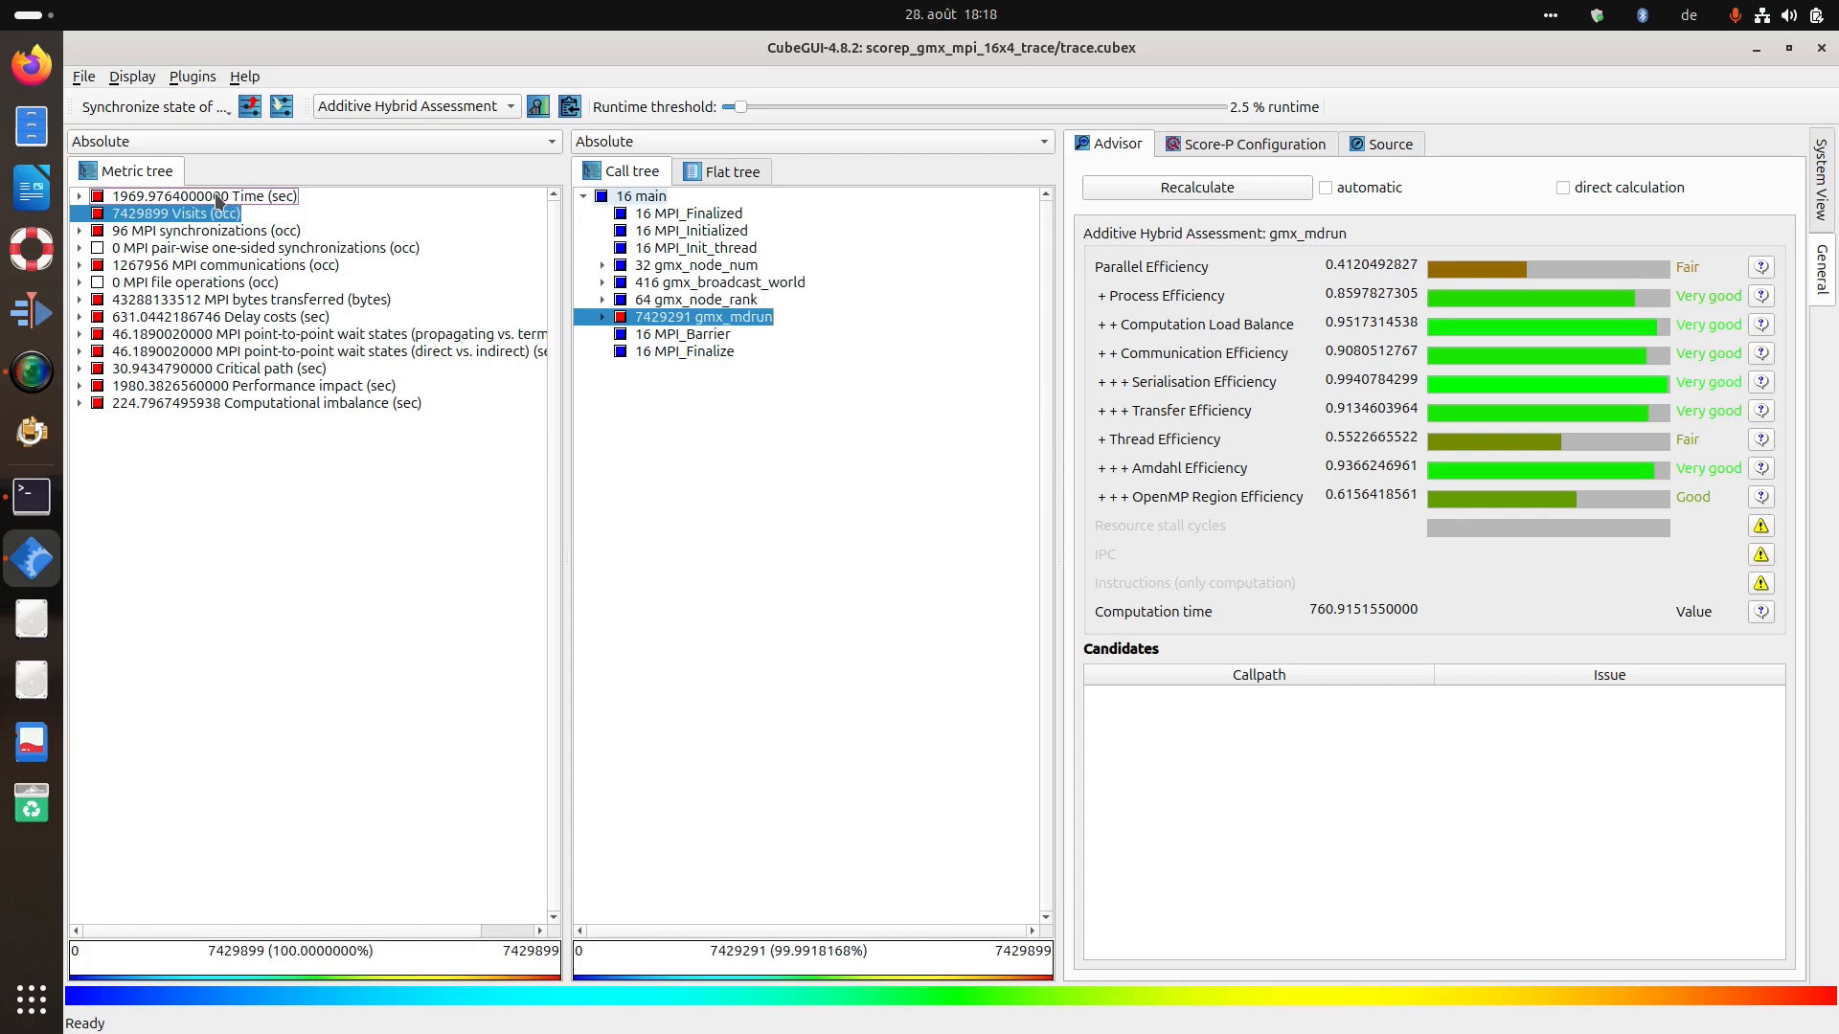
click(232, 197)
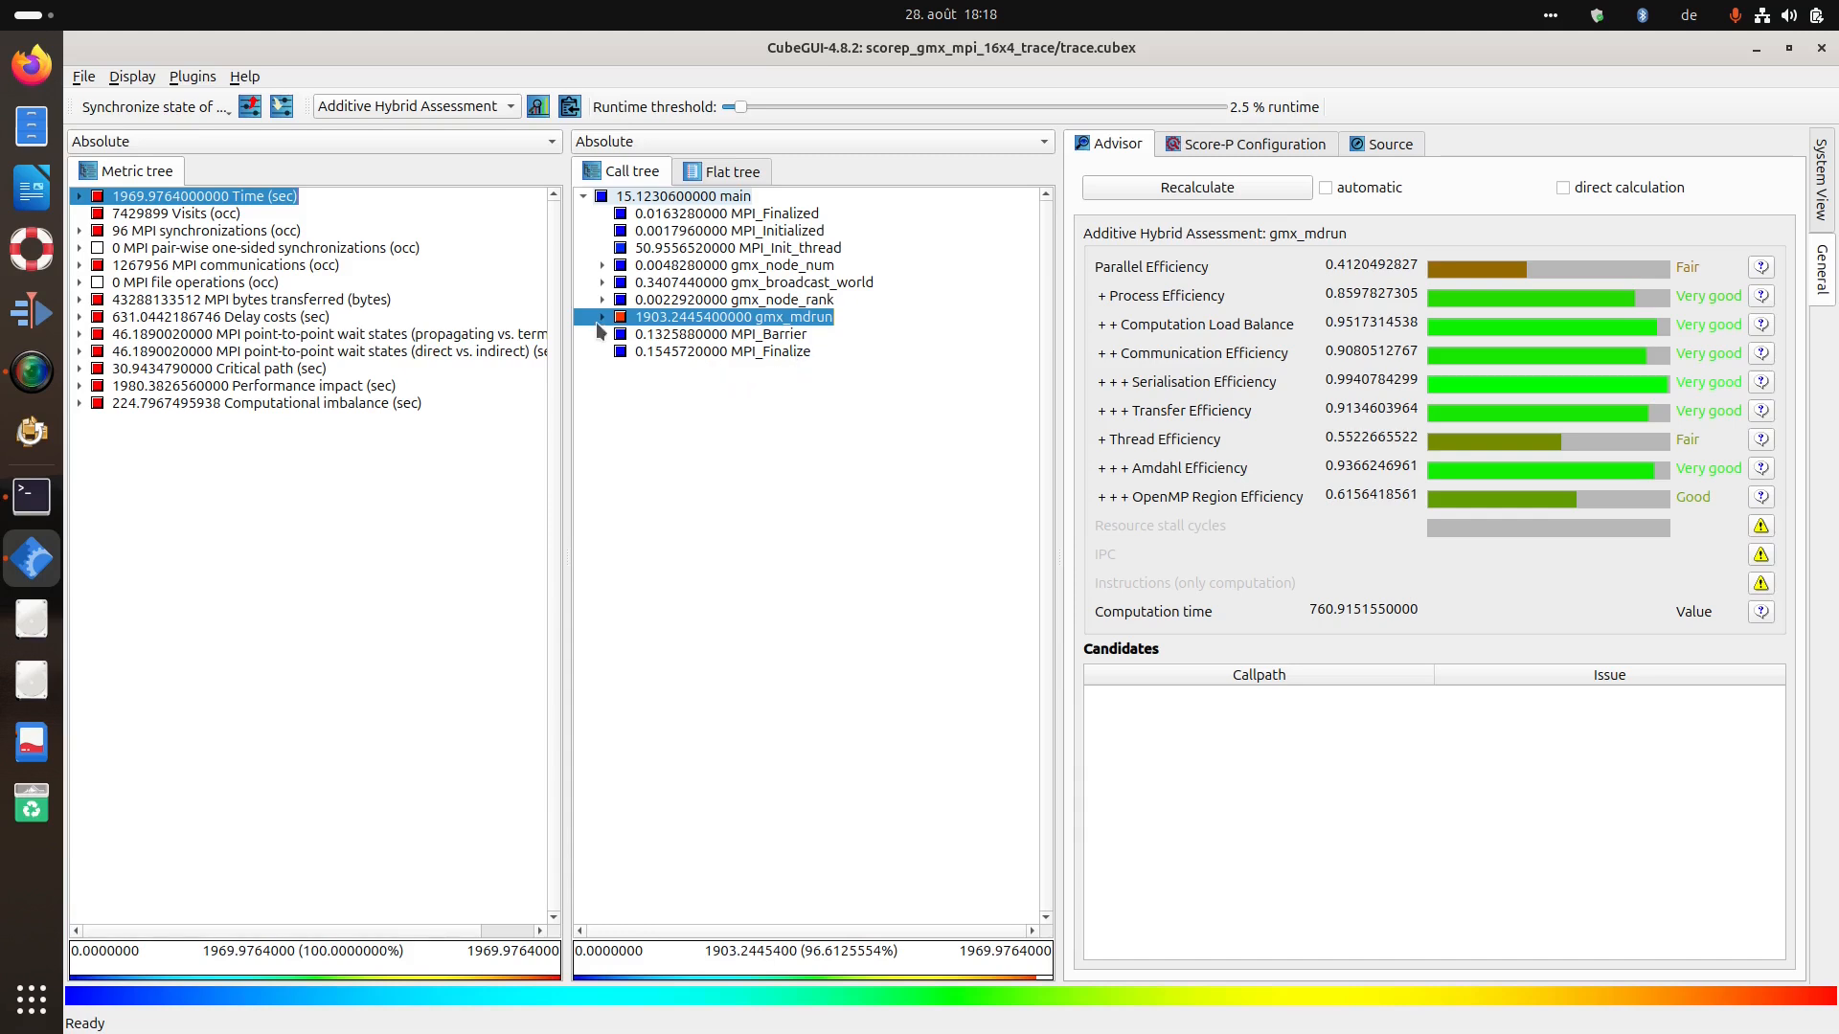
click(678, 269)
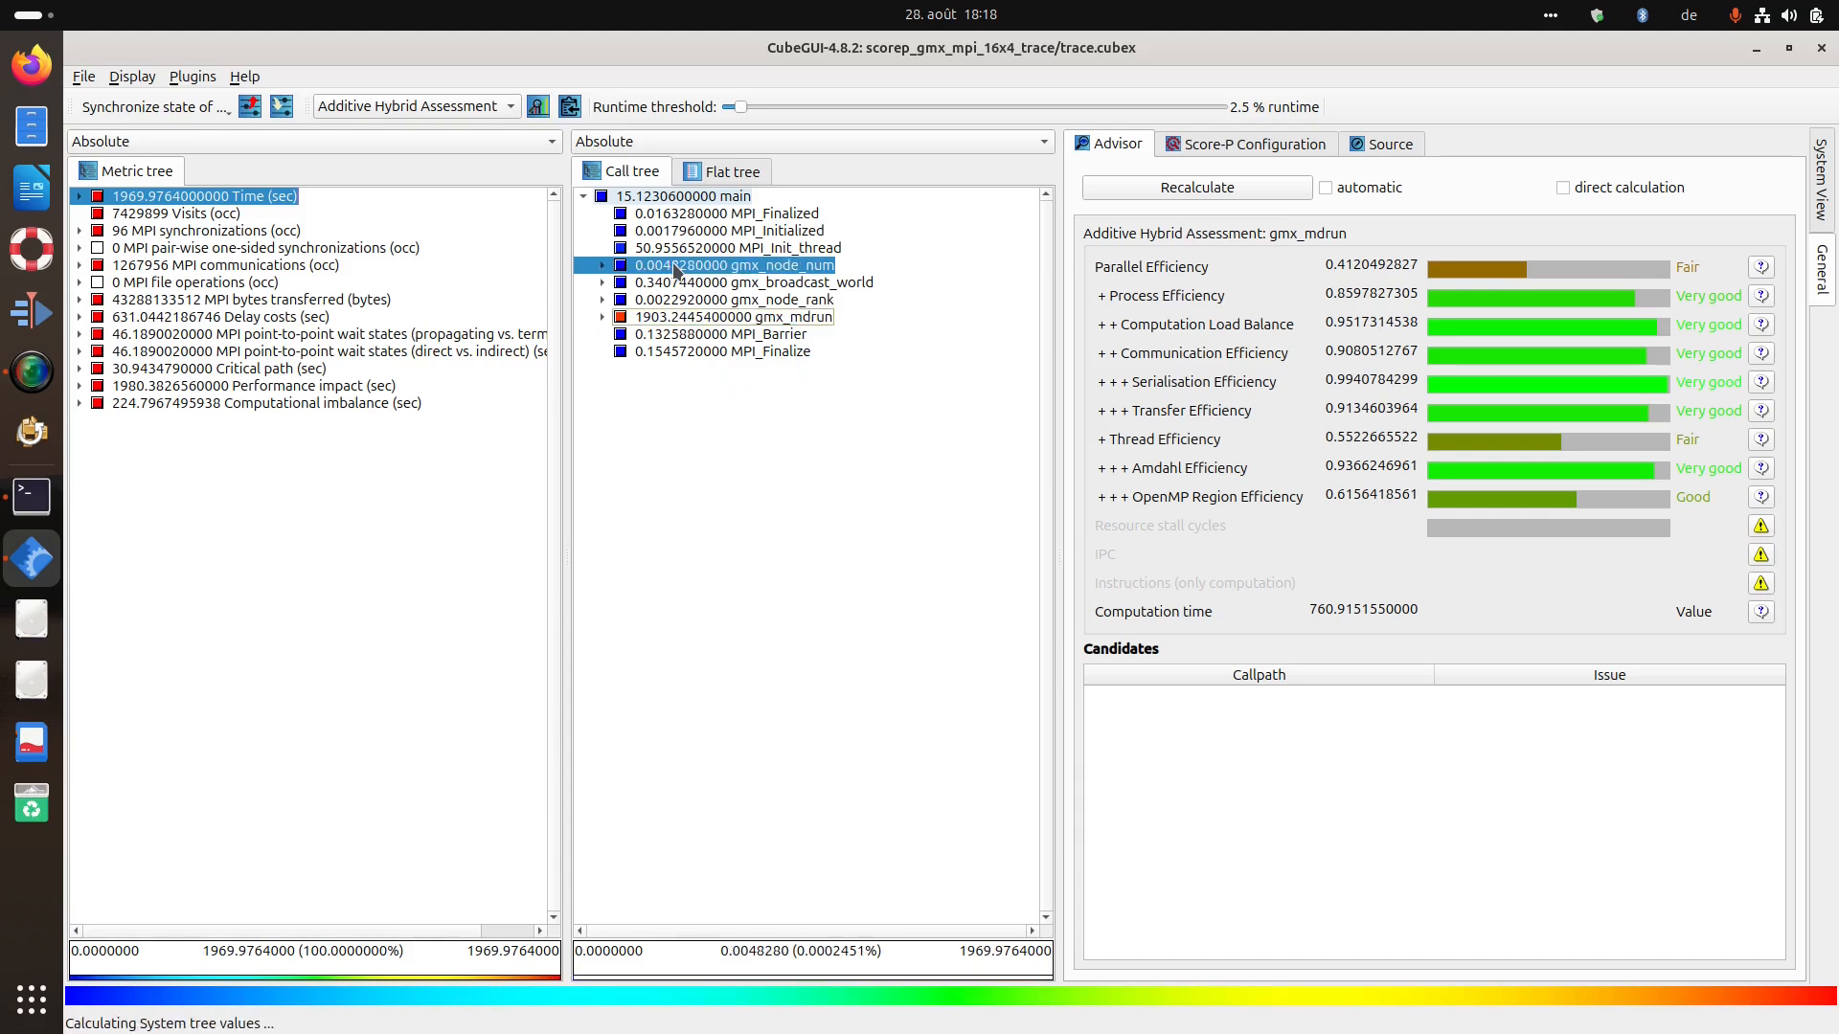
click(1278, 192)
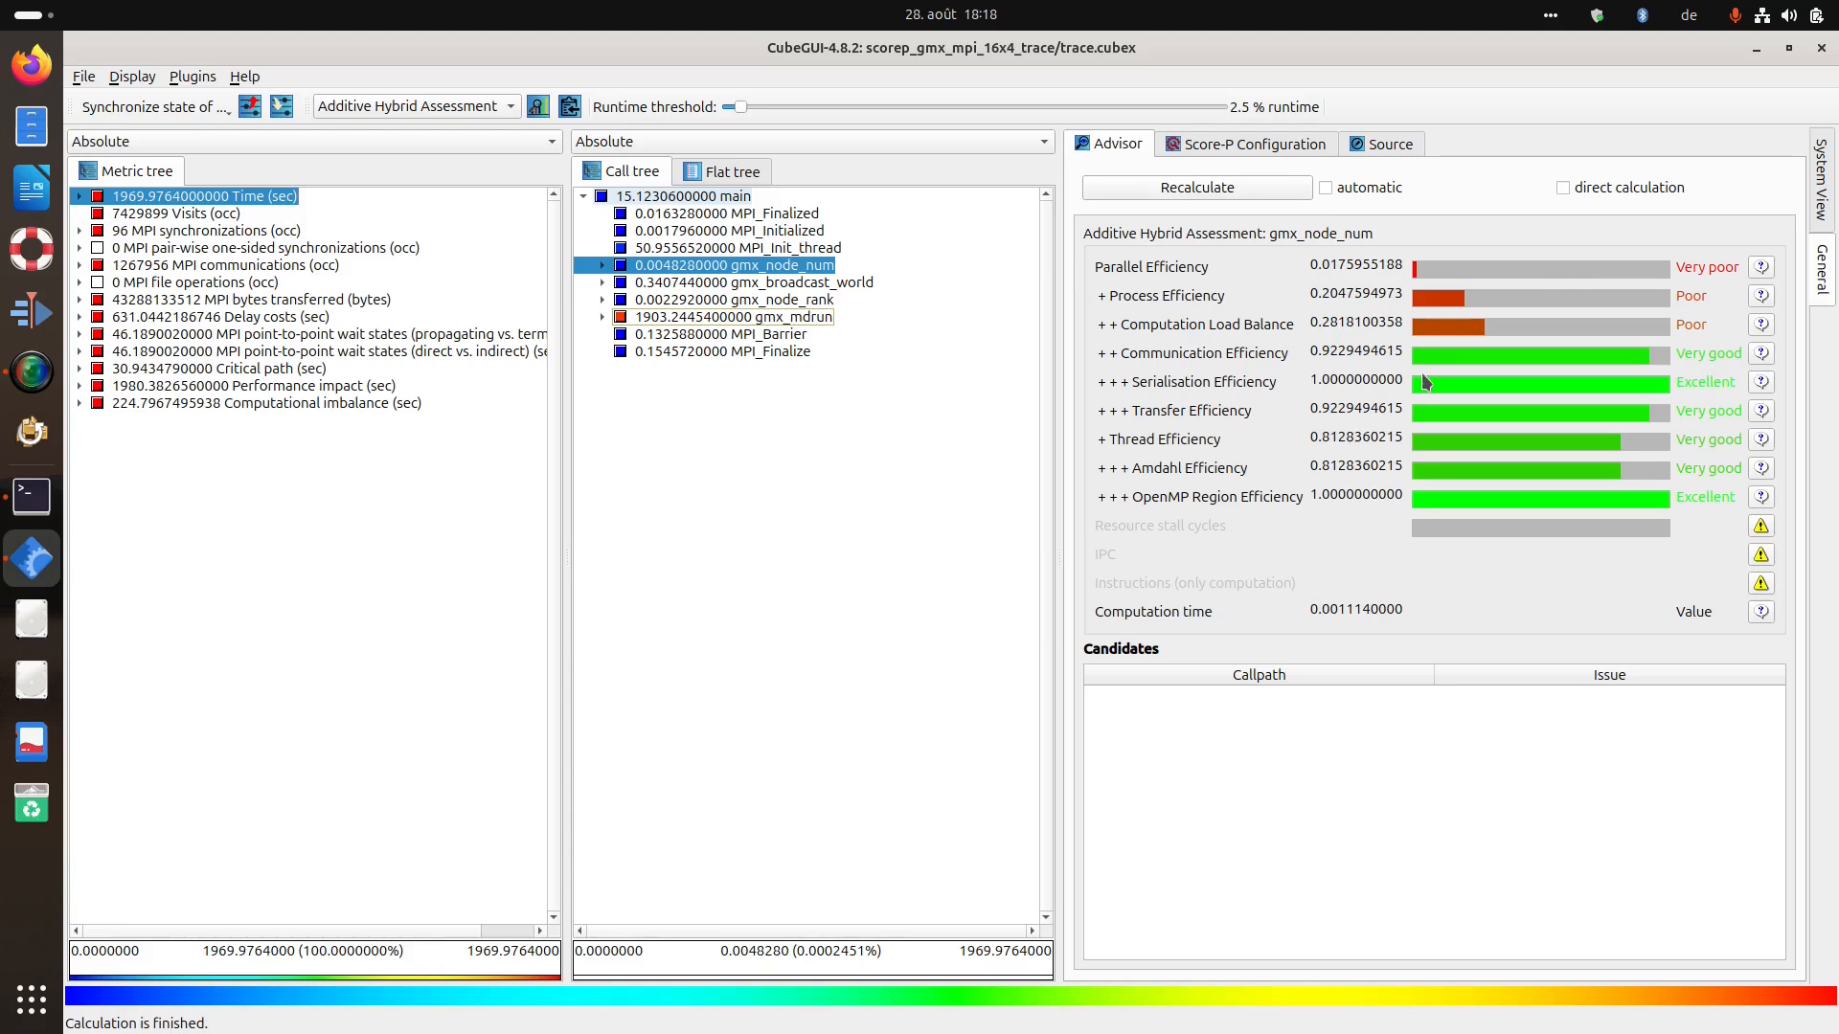
click(778, 318)
click(1254, 187)
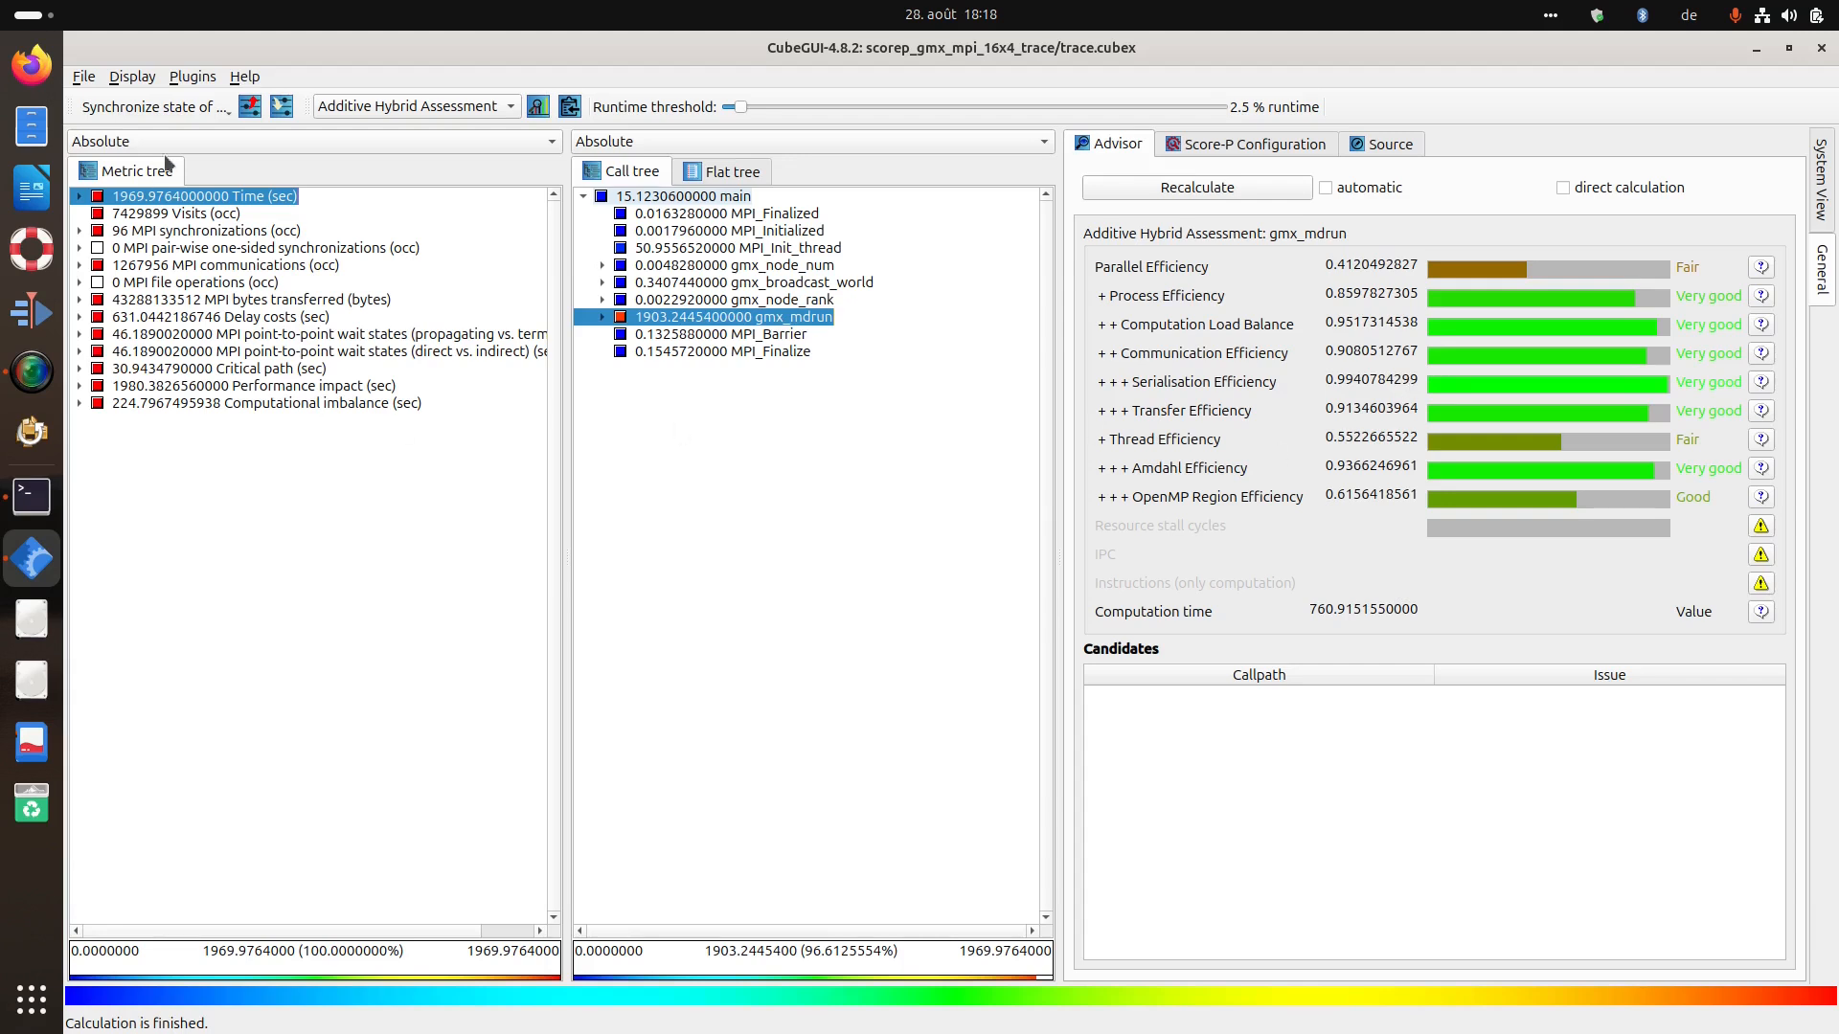
Under the Visits metric, select gmx_pme_init, do_force and update_constraints together inside gmx_mdrun and recalculate their Advisor assessment.
click(172, 213)
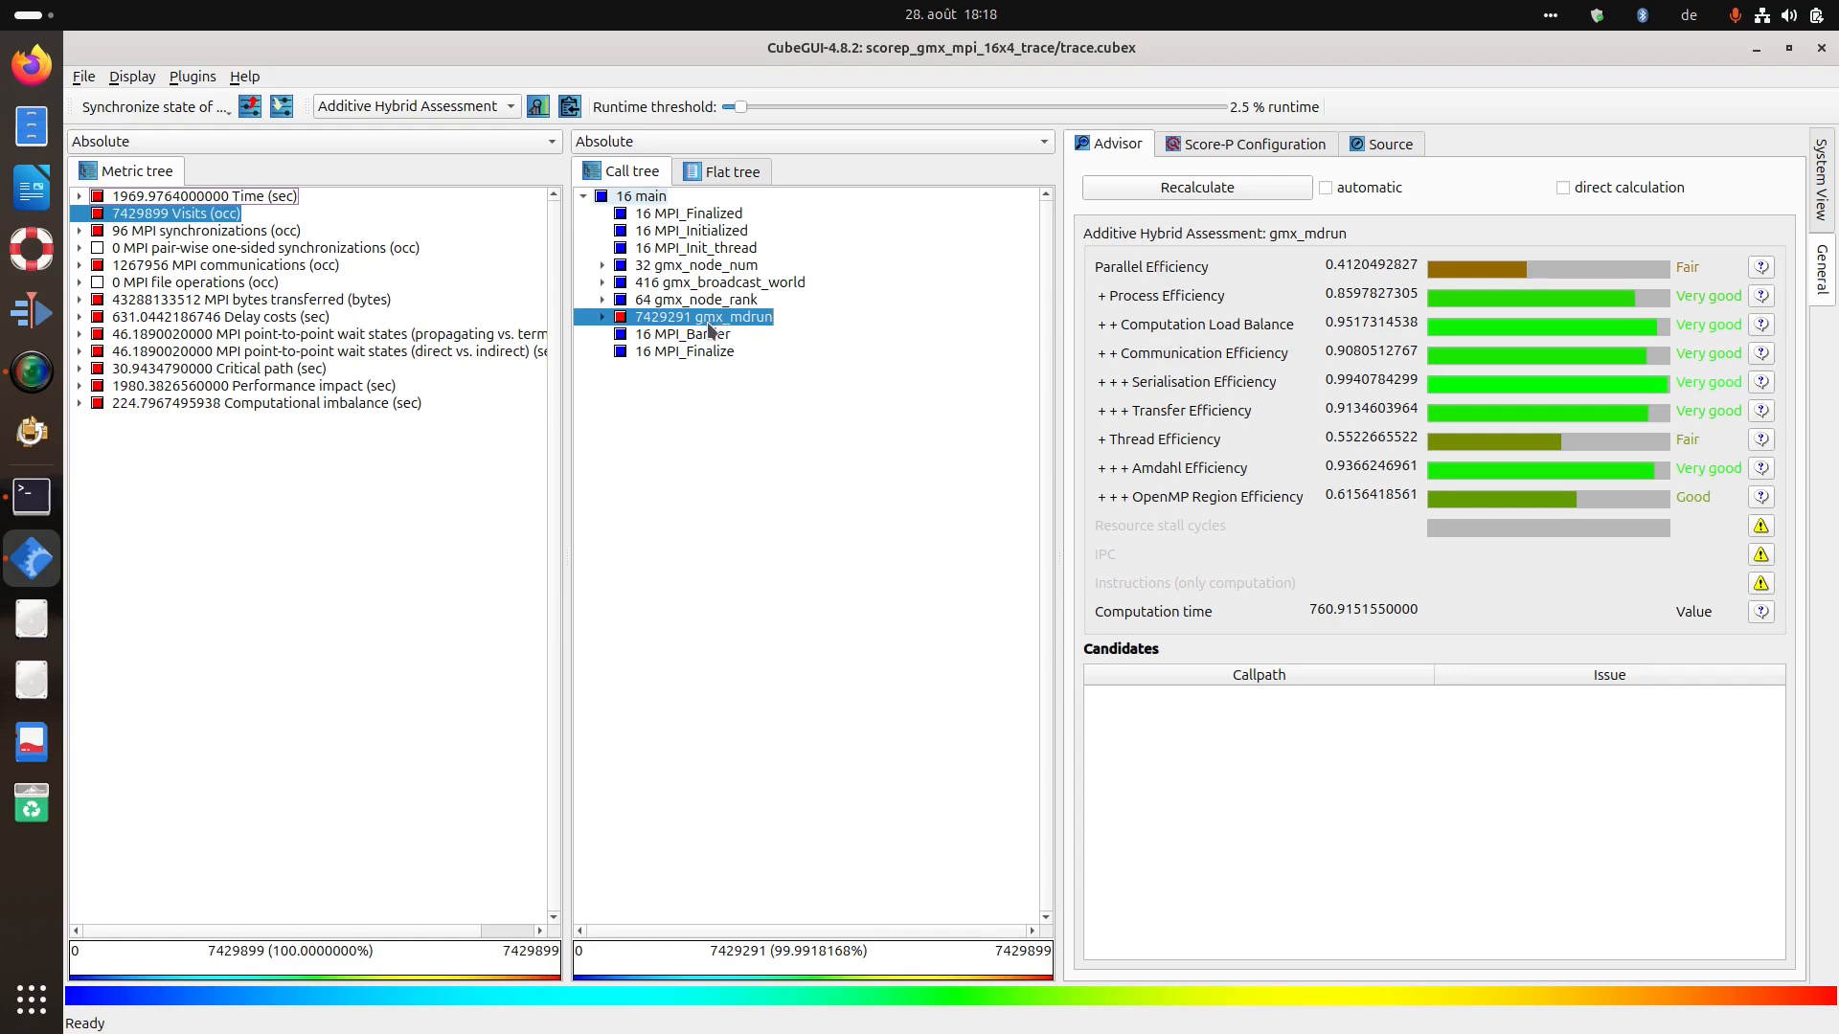
click(602, 317)
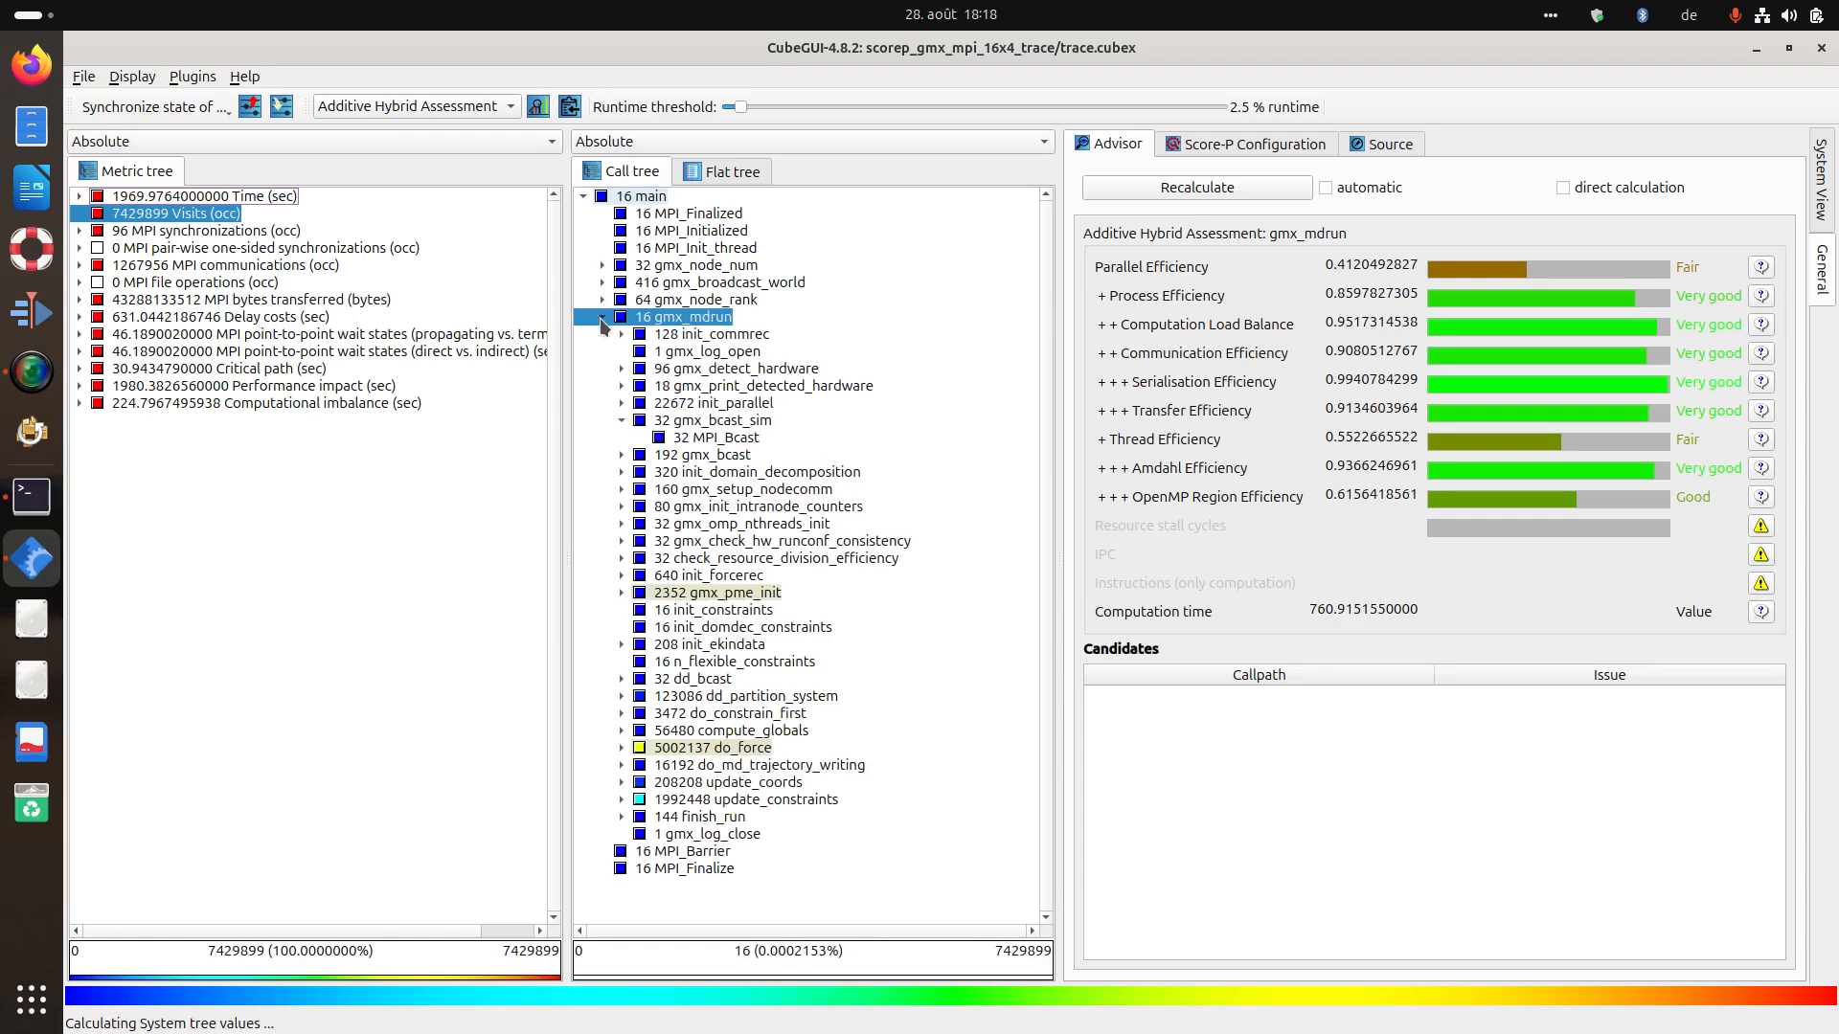
click(688, 595)
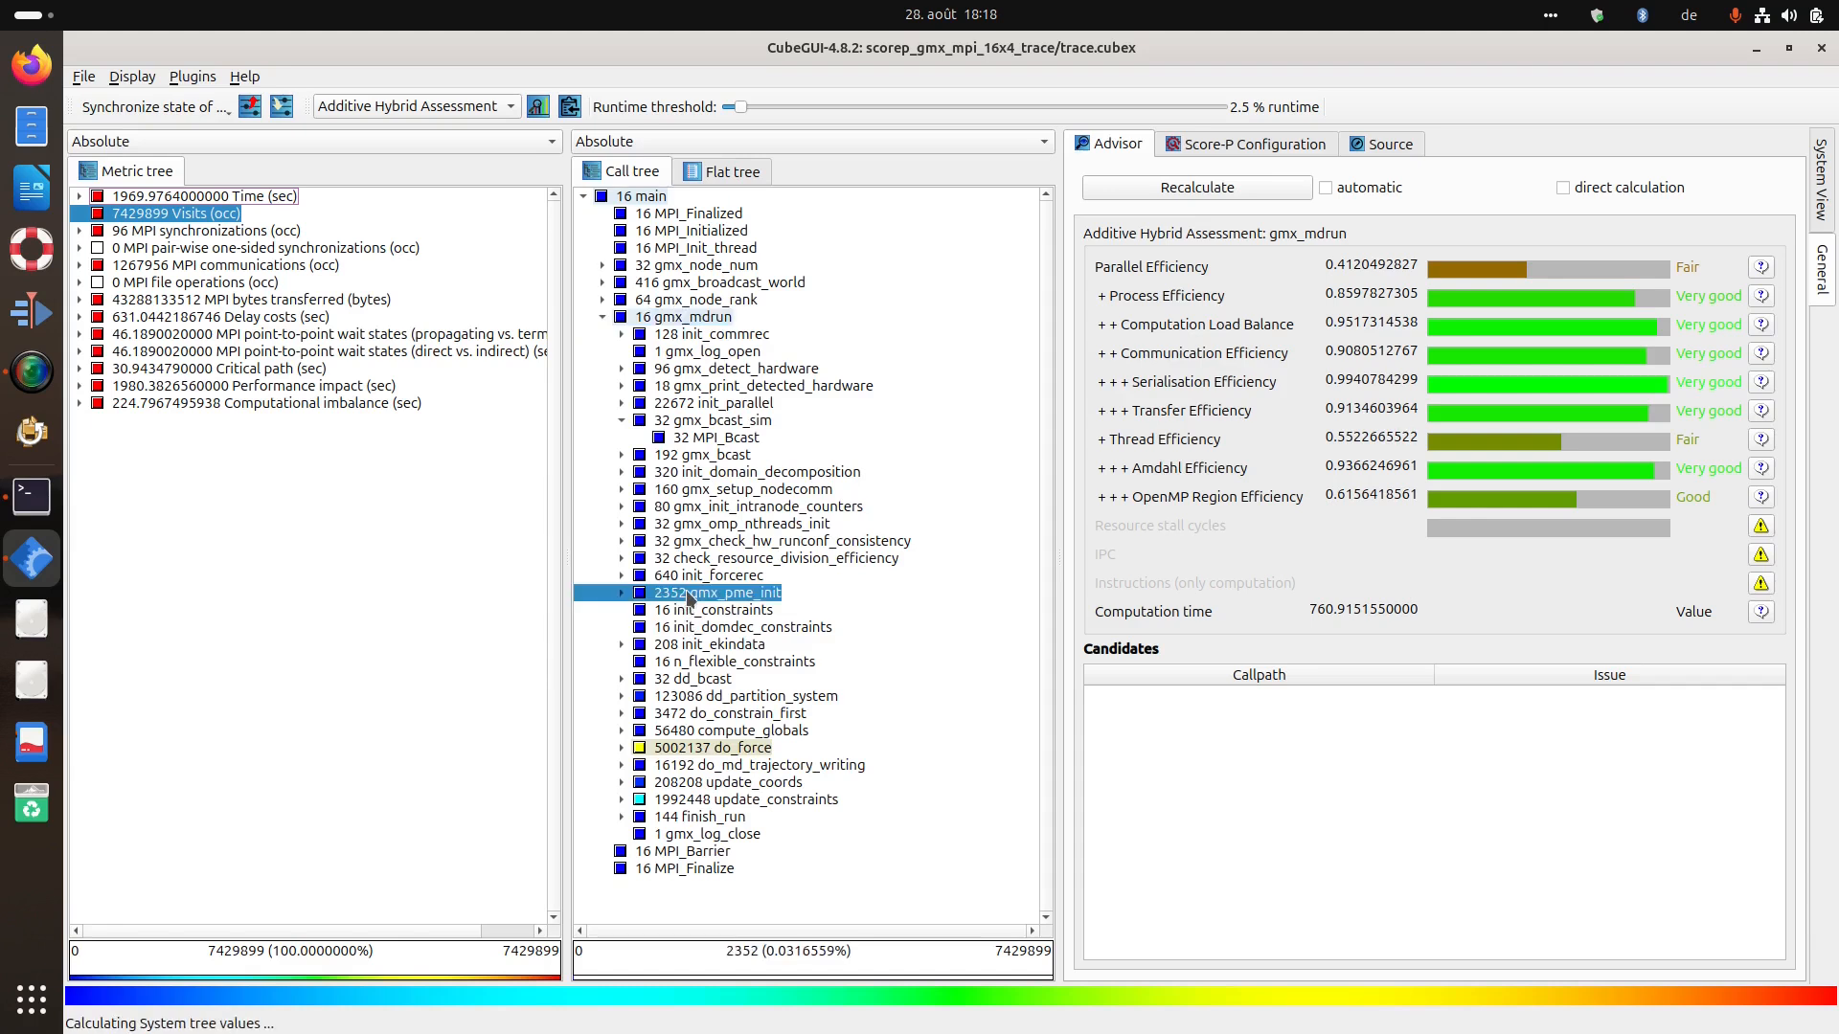
ctrl+click(705, 756)
ctrl+click(685, 803)
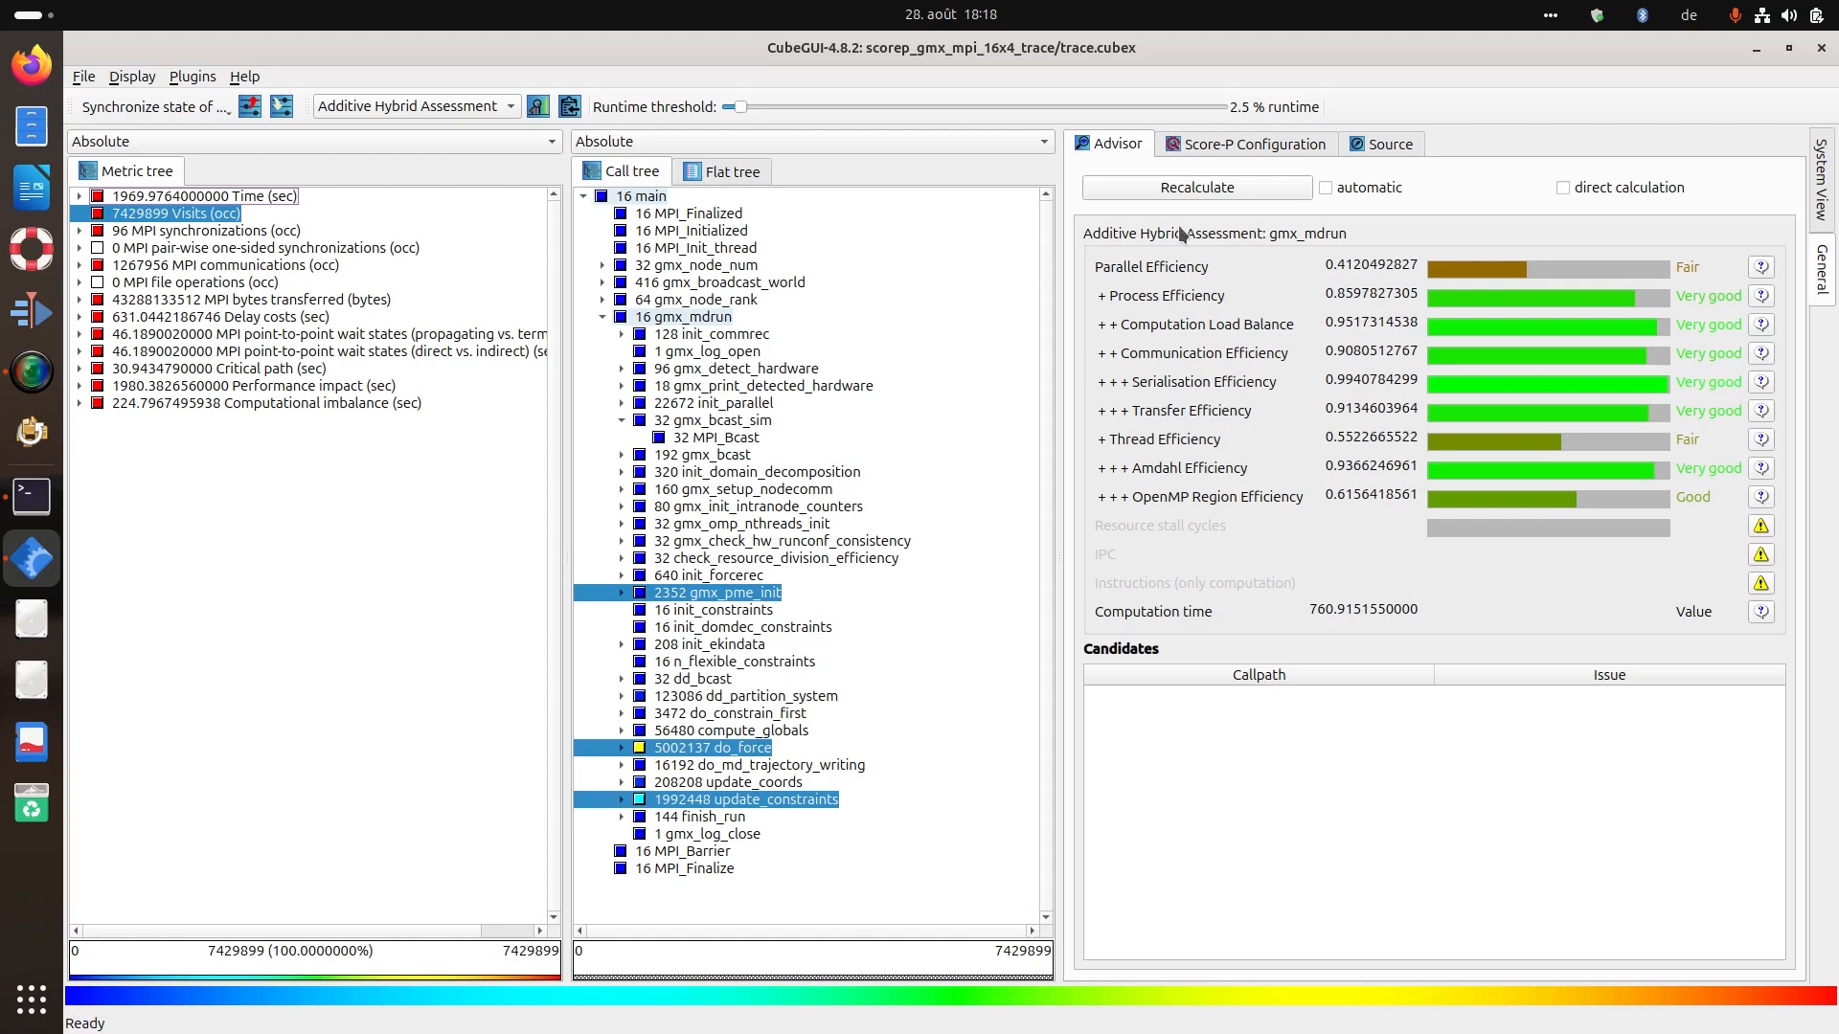
click(1195, 189)
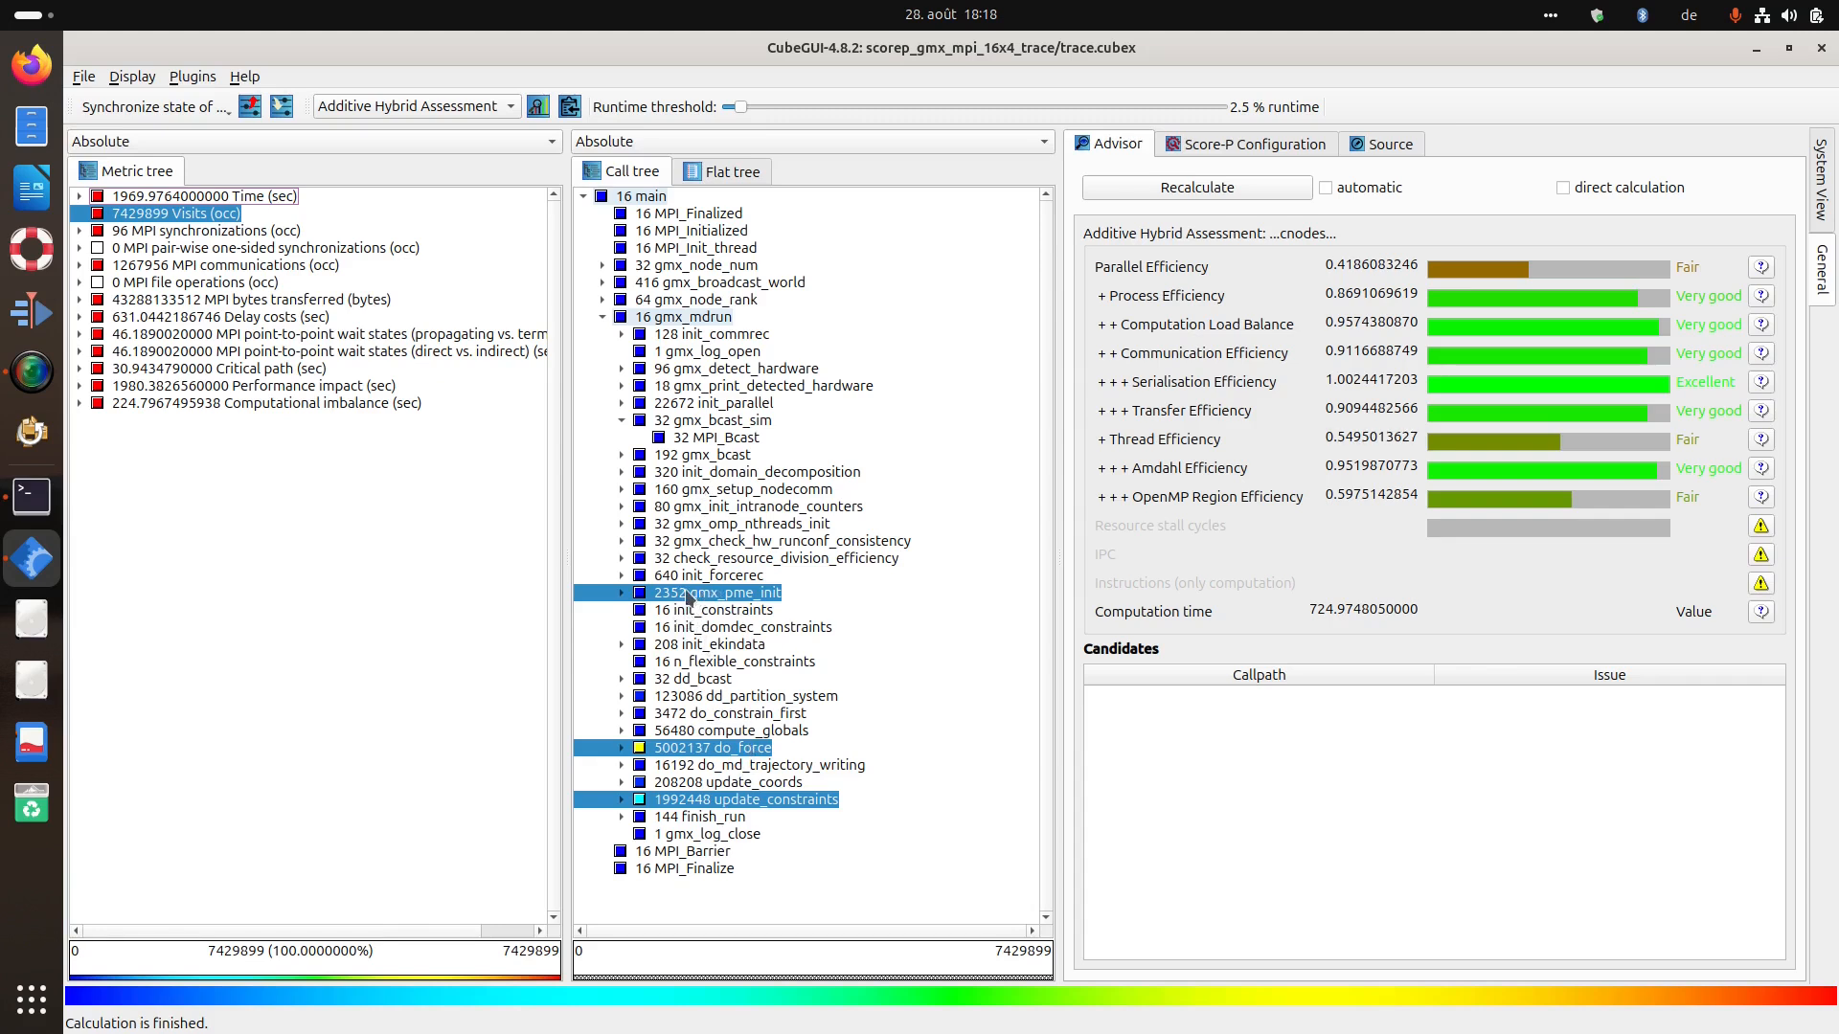
Collapse gmx_bcast_sim, move the call tree selection to MPI_Finalized, and view the marker description on gmx_pme_init.
click(618, 419)
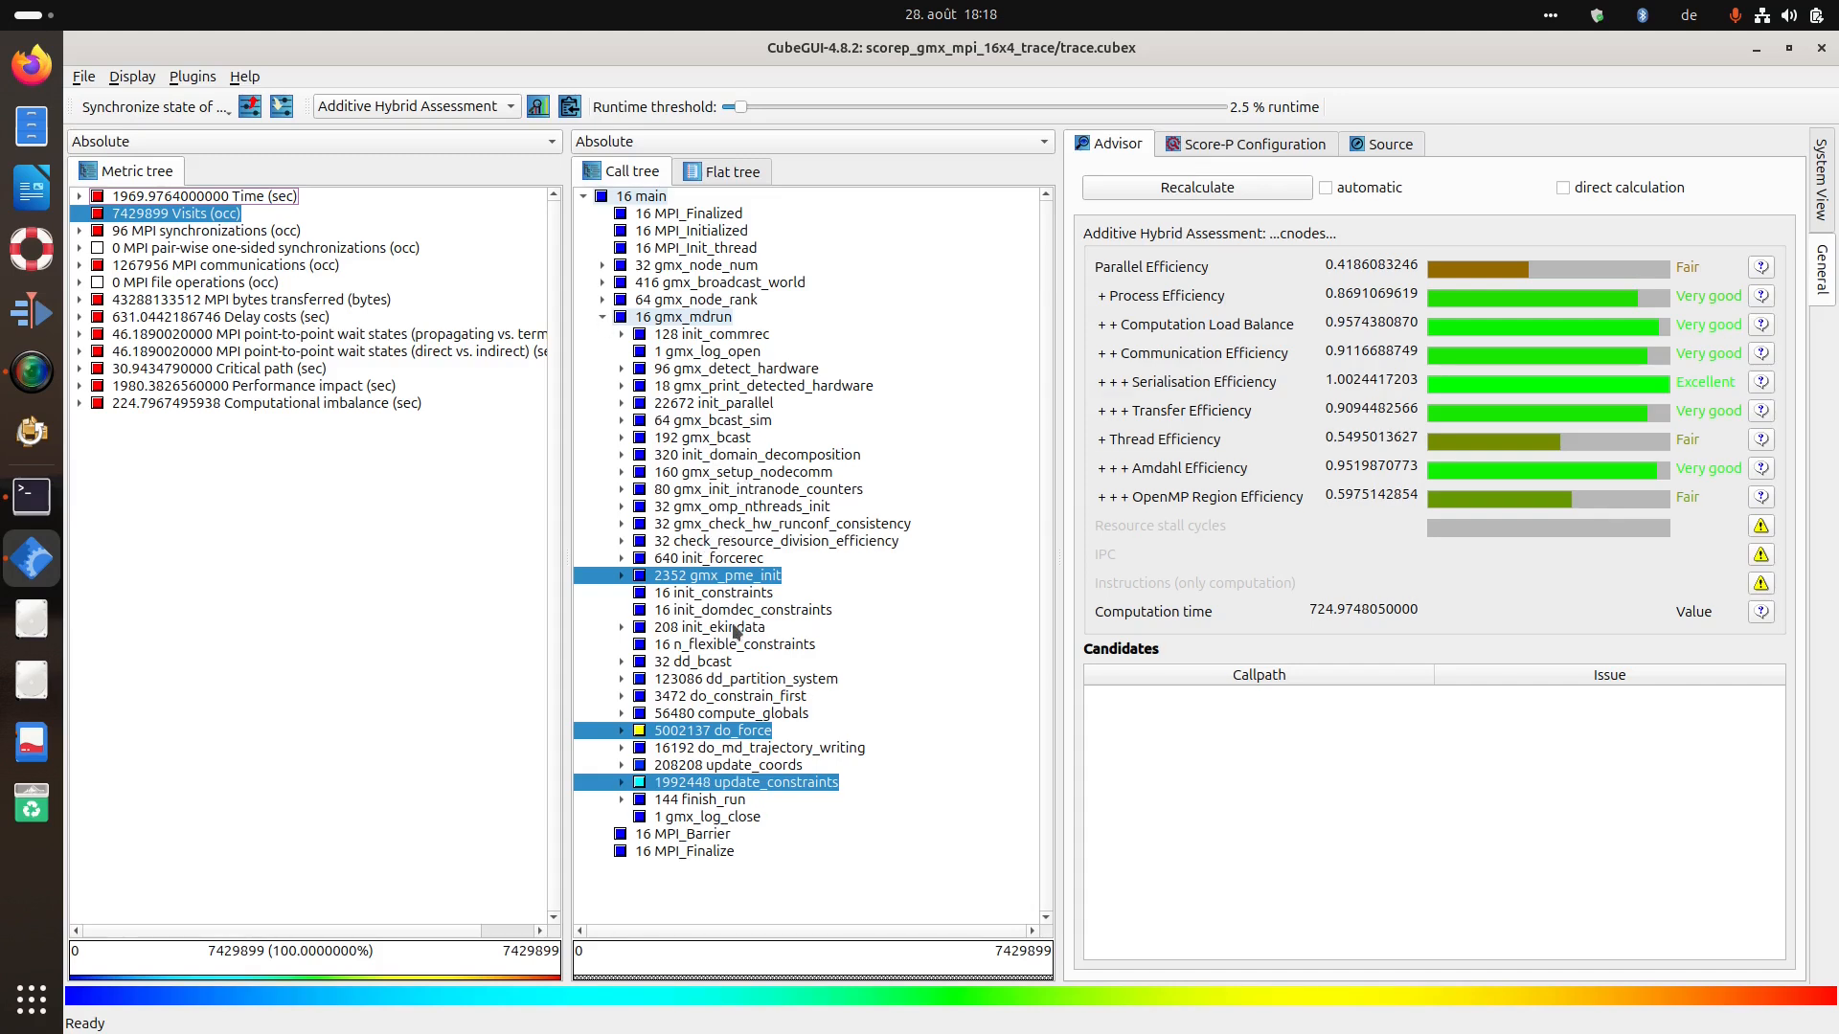
click(691, 854)
click(688, 212)
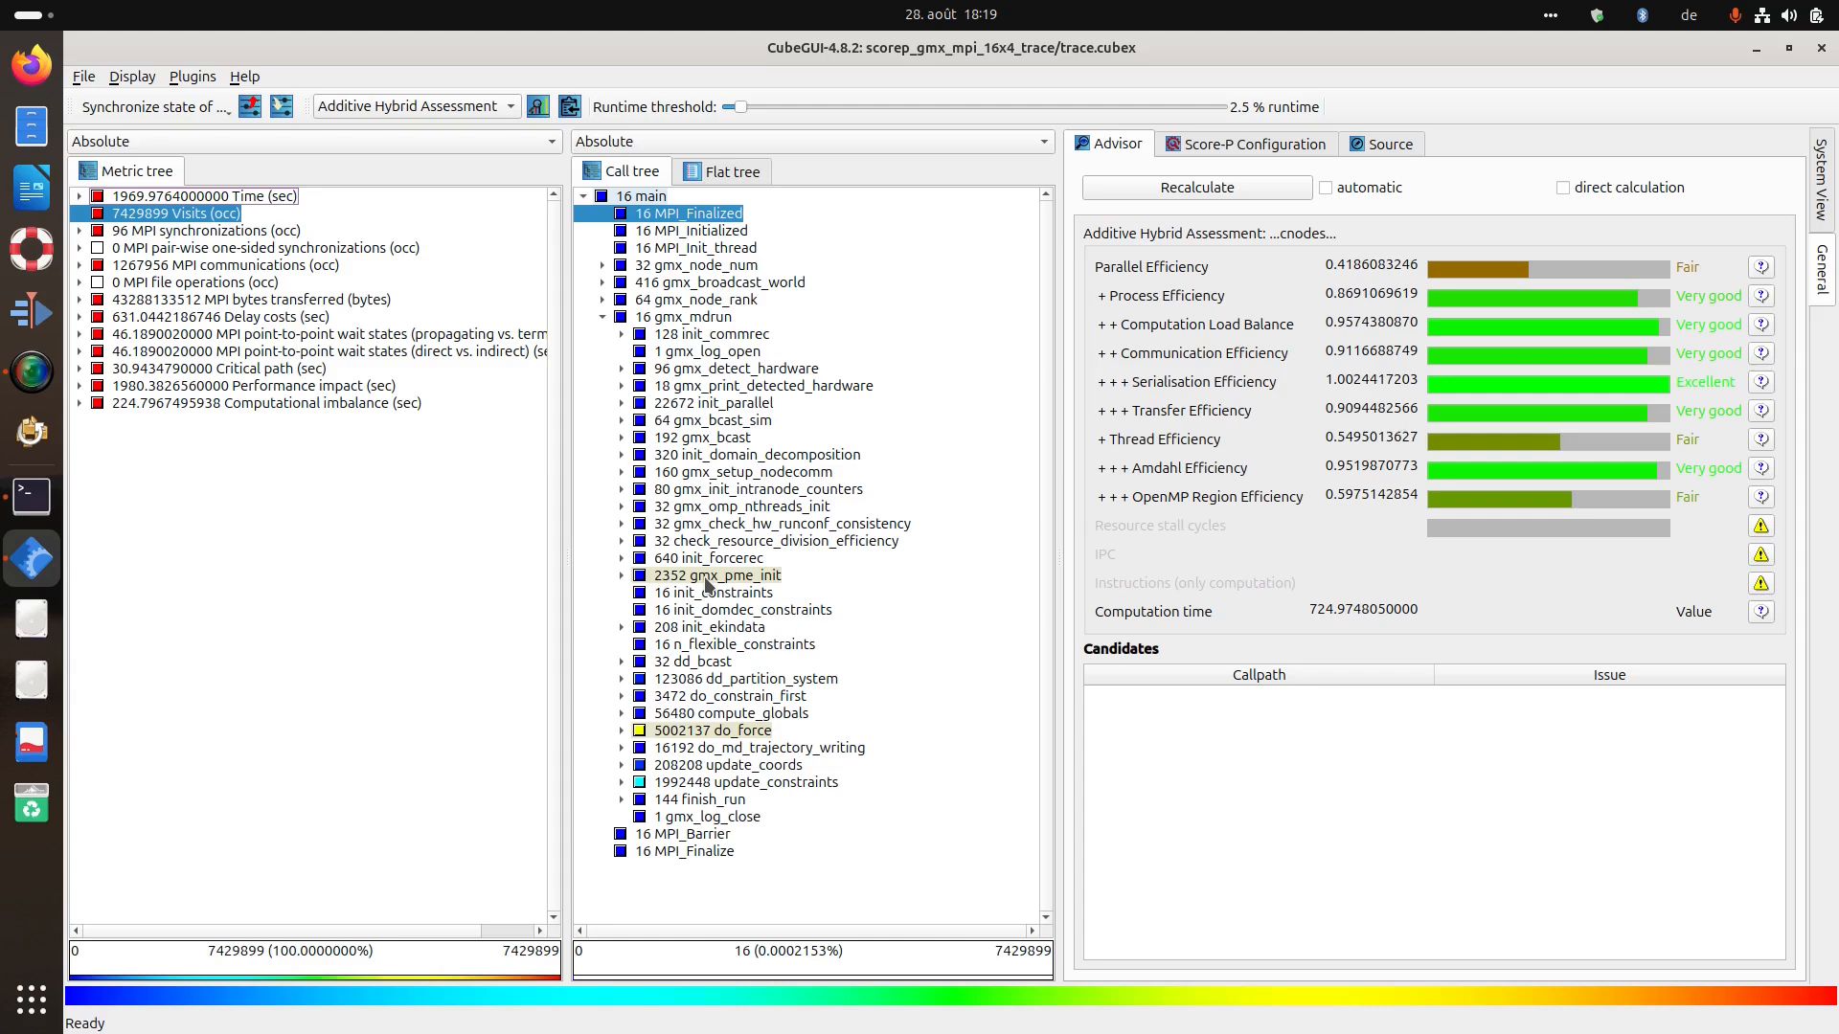
mouse_move(706, 584)
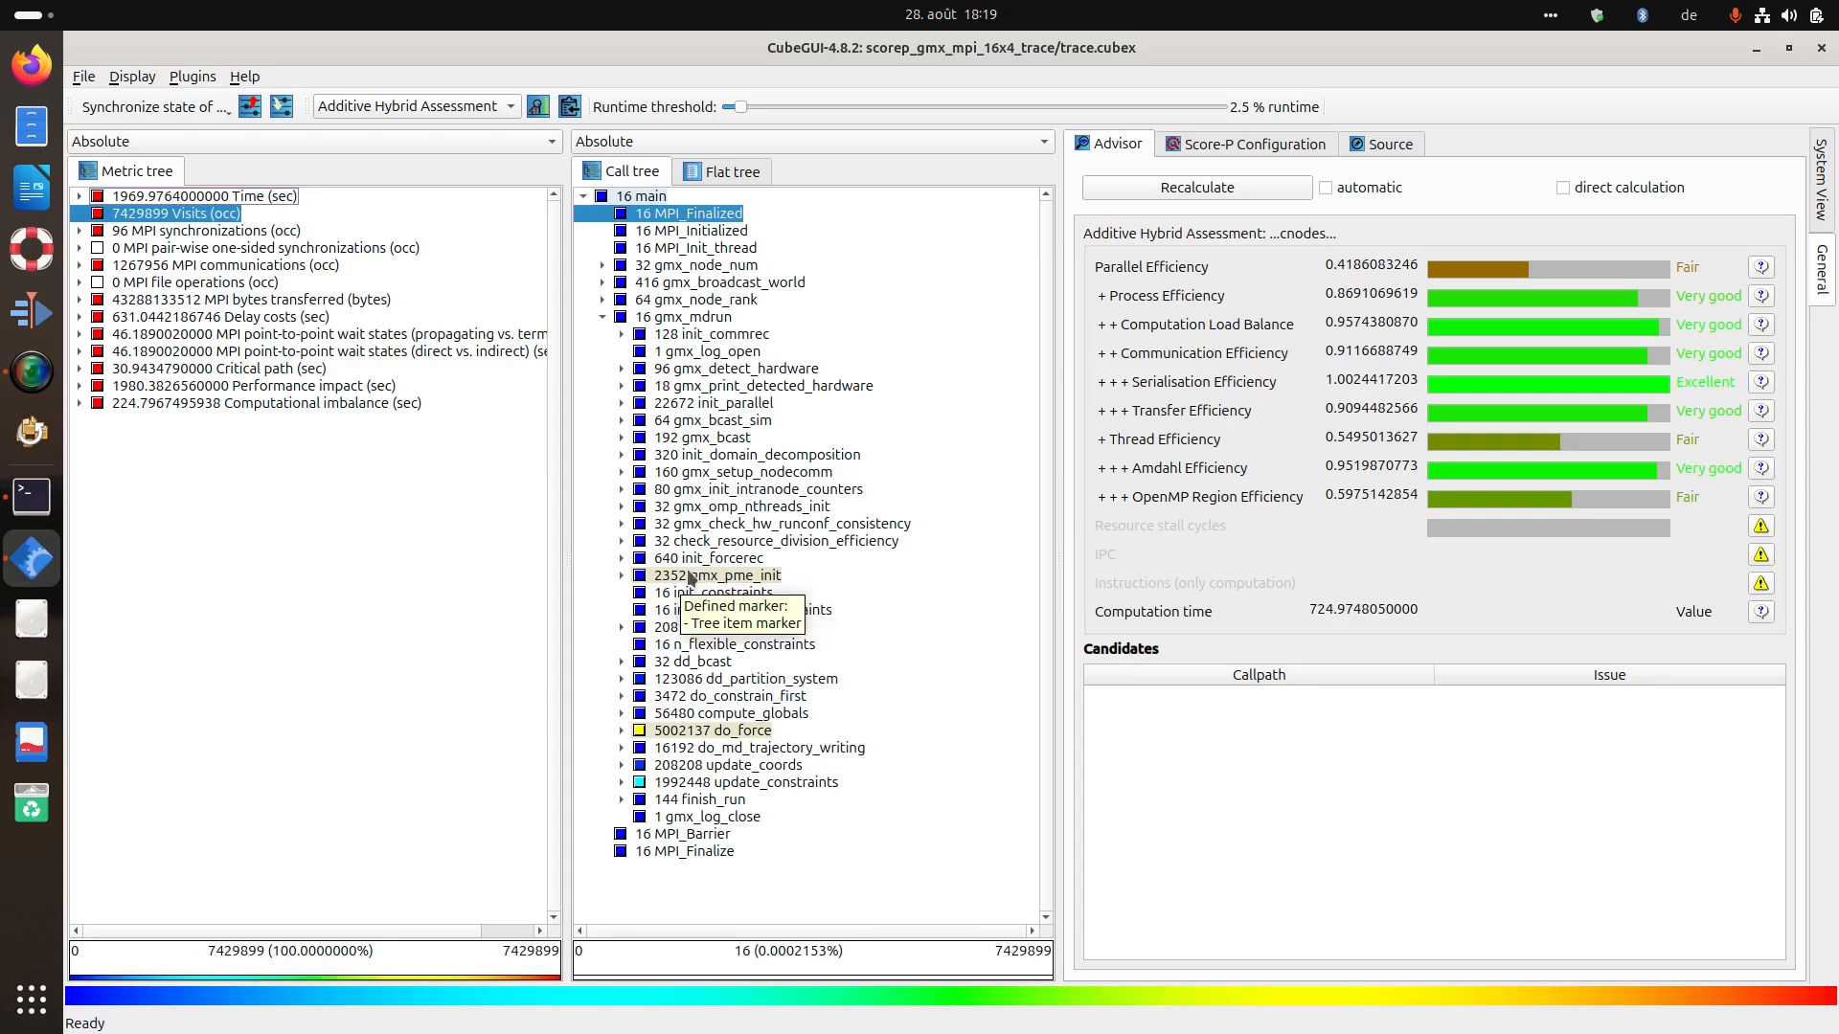
Select gmx_pme_init, do_constrain_first, compute_globals, do_force, do_md_trajectory_writing, update_coords and update_constraints together and recalculate their Advisor assessment.
click(691, 579)
click(684, 734)
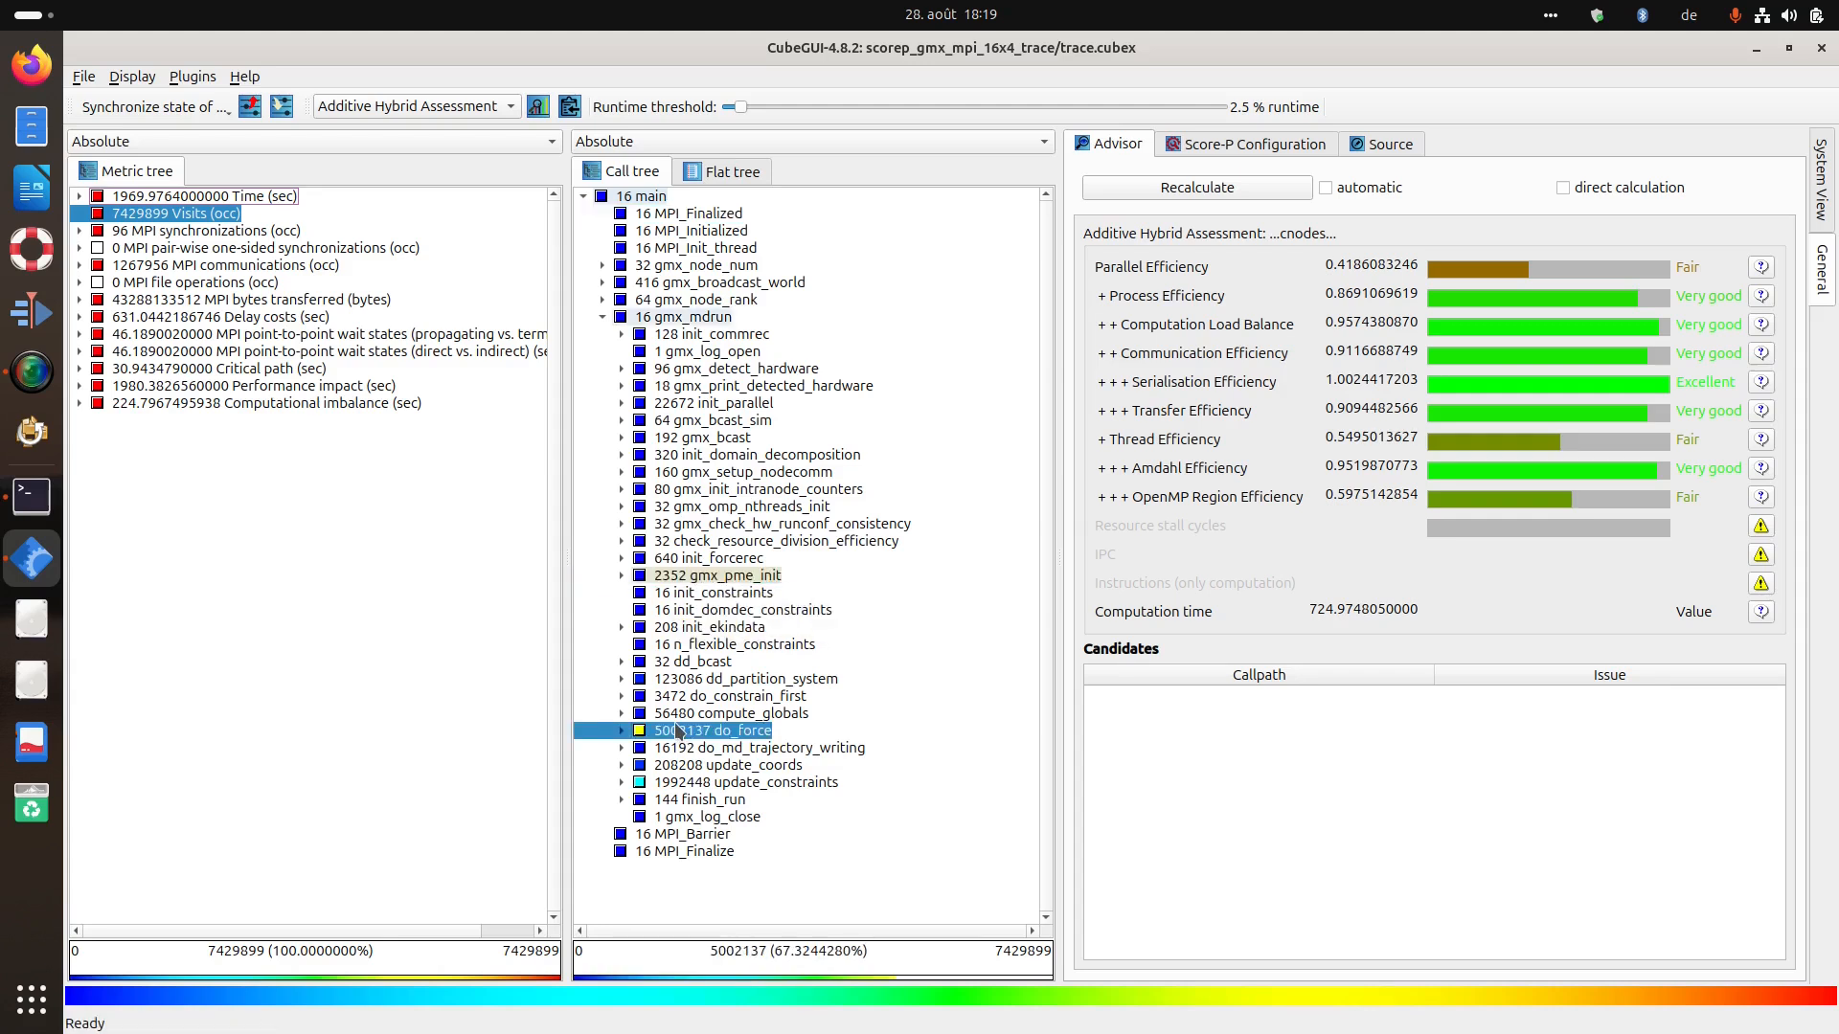
ctrl+click(673, 789)
ctrl+click(695, 576)
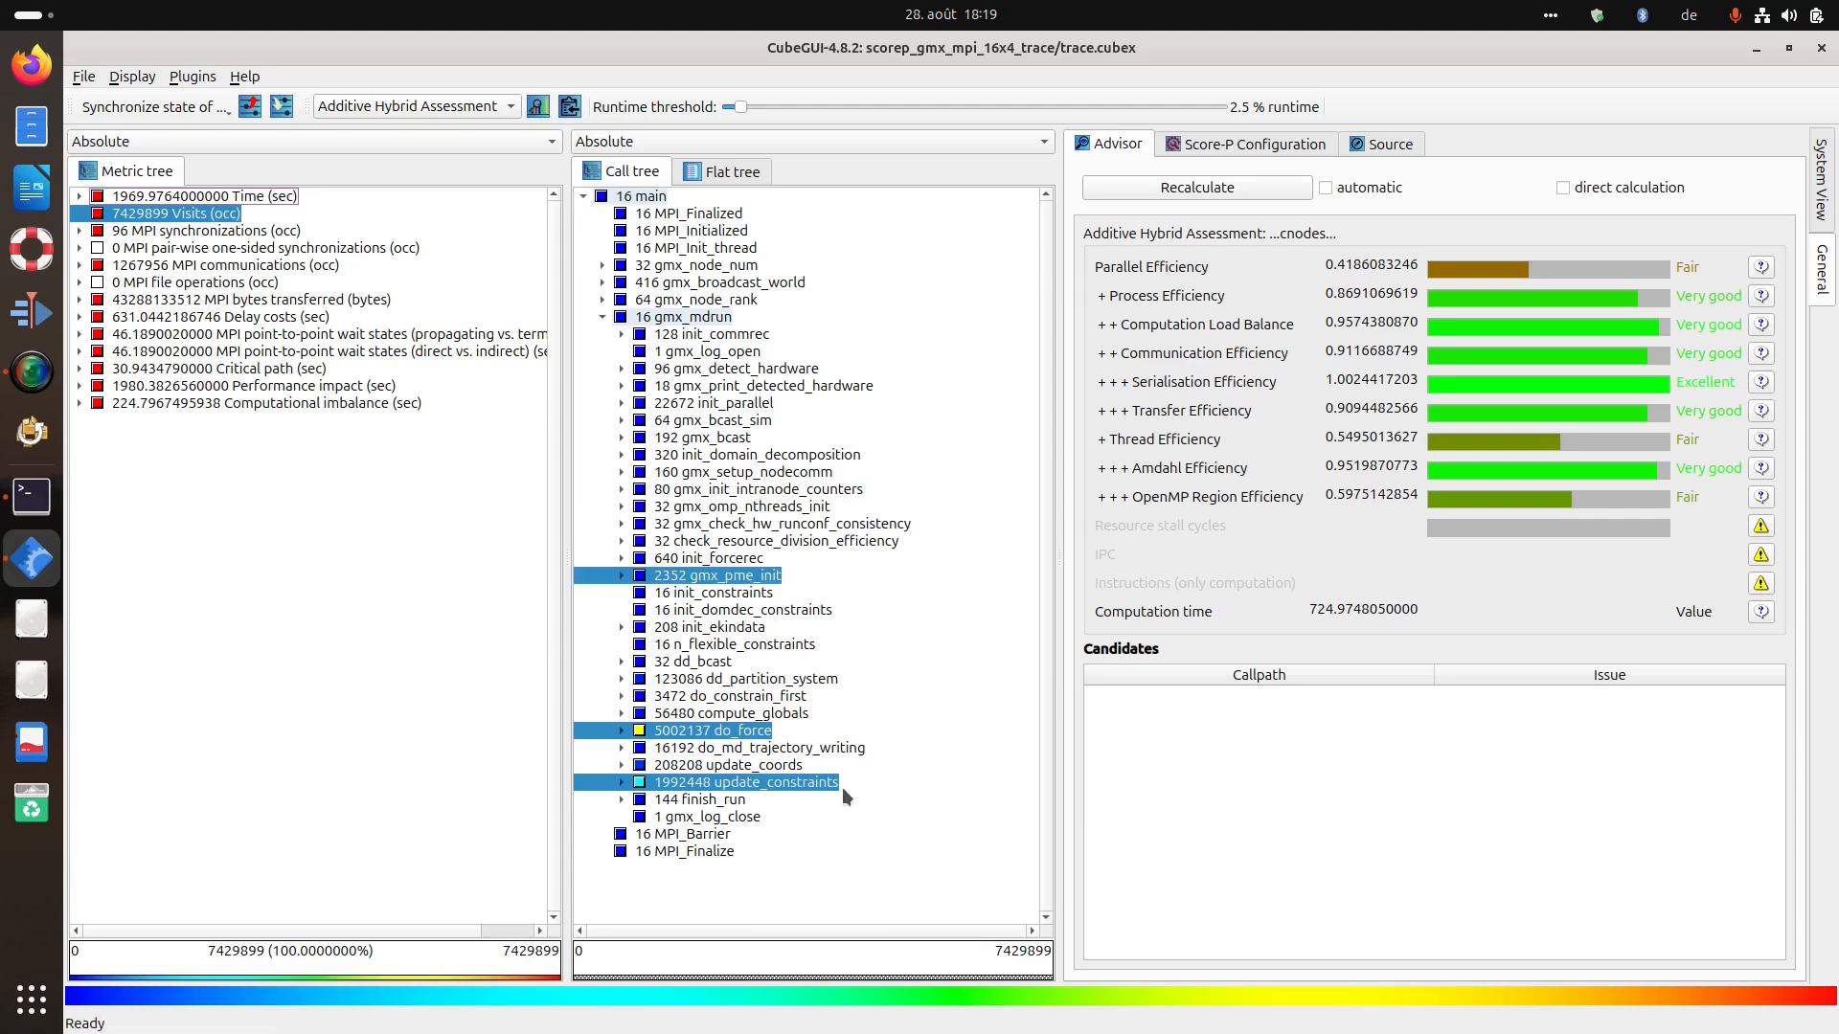
ctrl+click(733, 715)
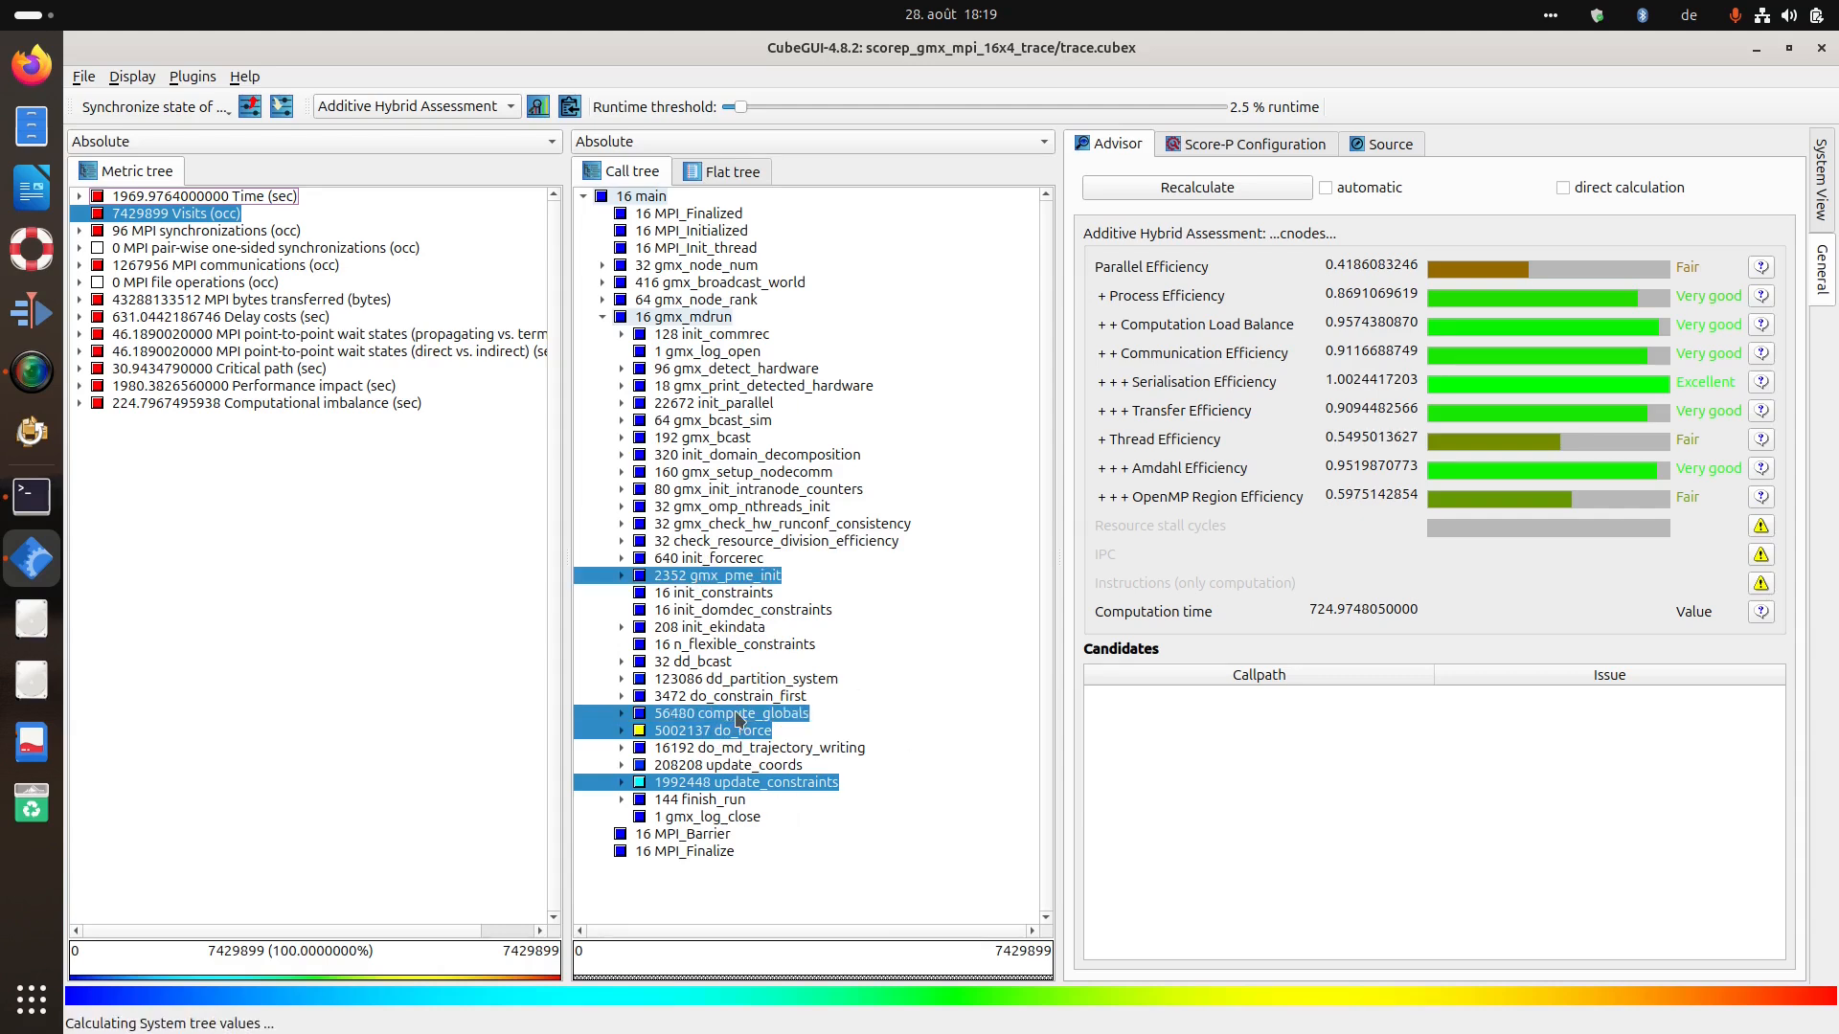
ctrl+click(736, 697)
ctrl+click(734, 767)
ctrl+click(734, 748)
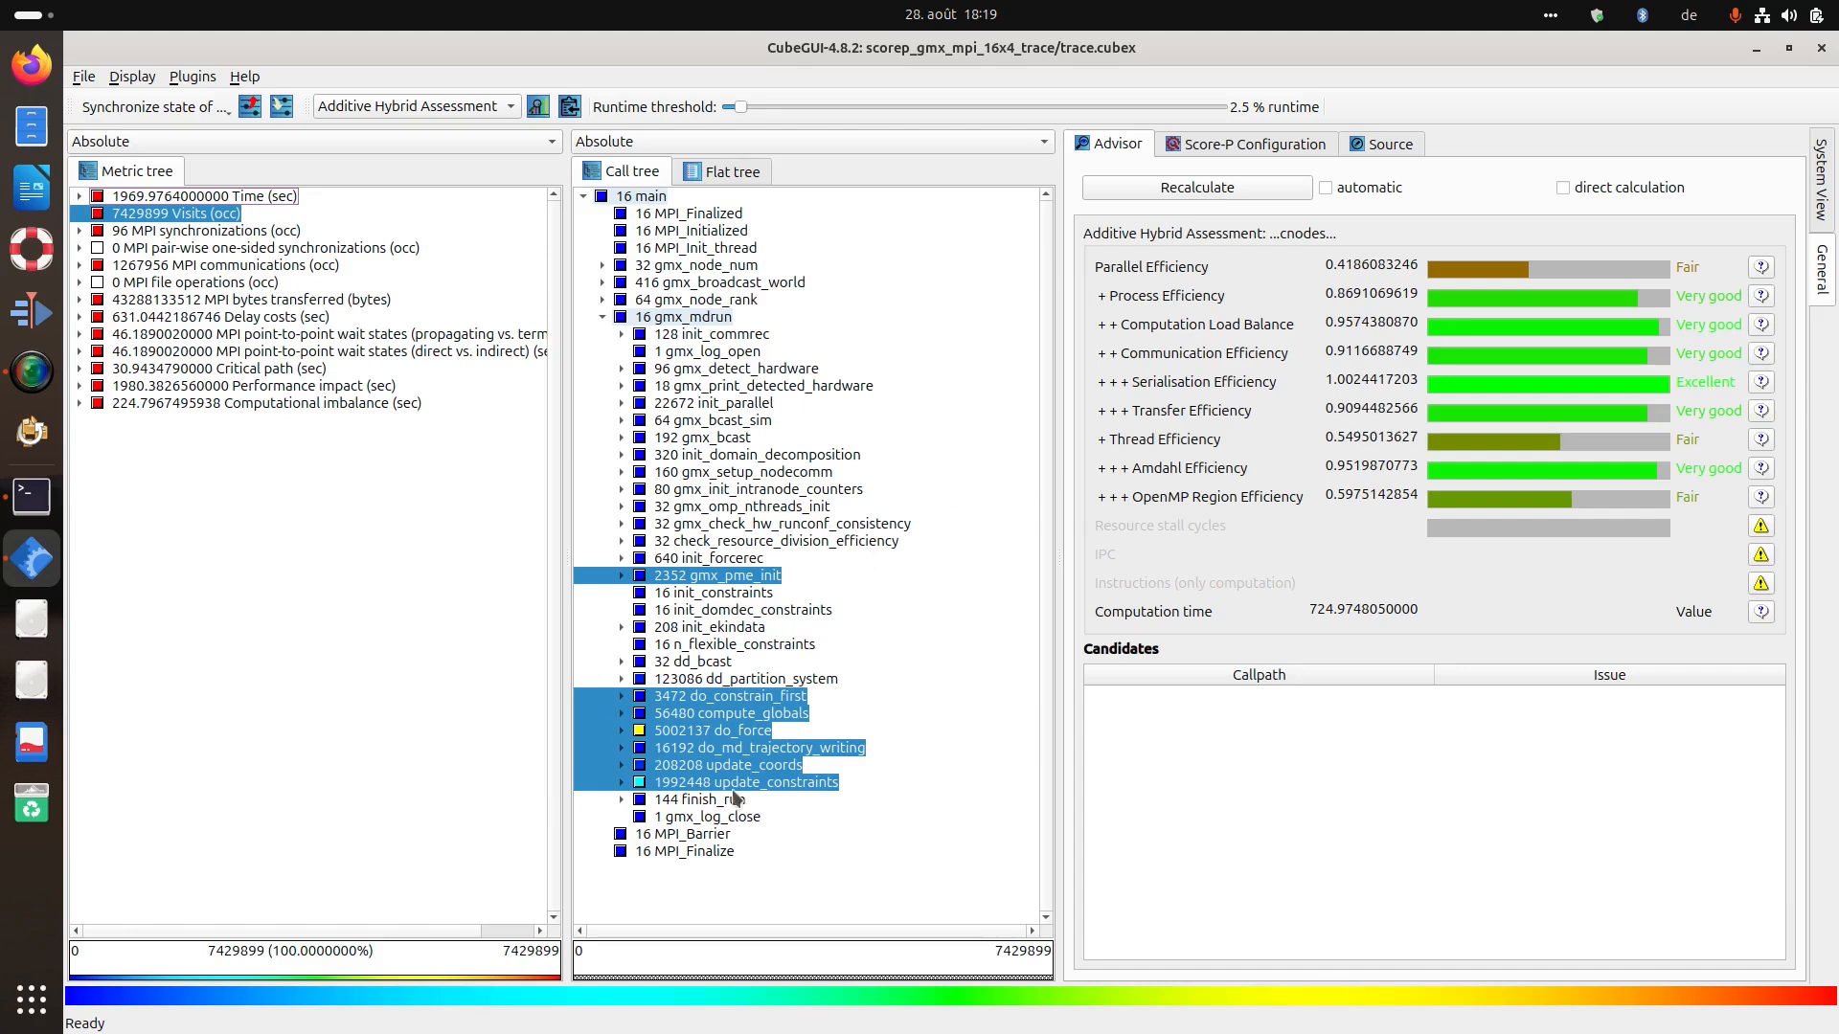
click(1228, 191)
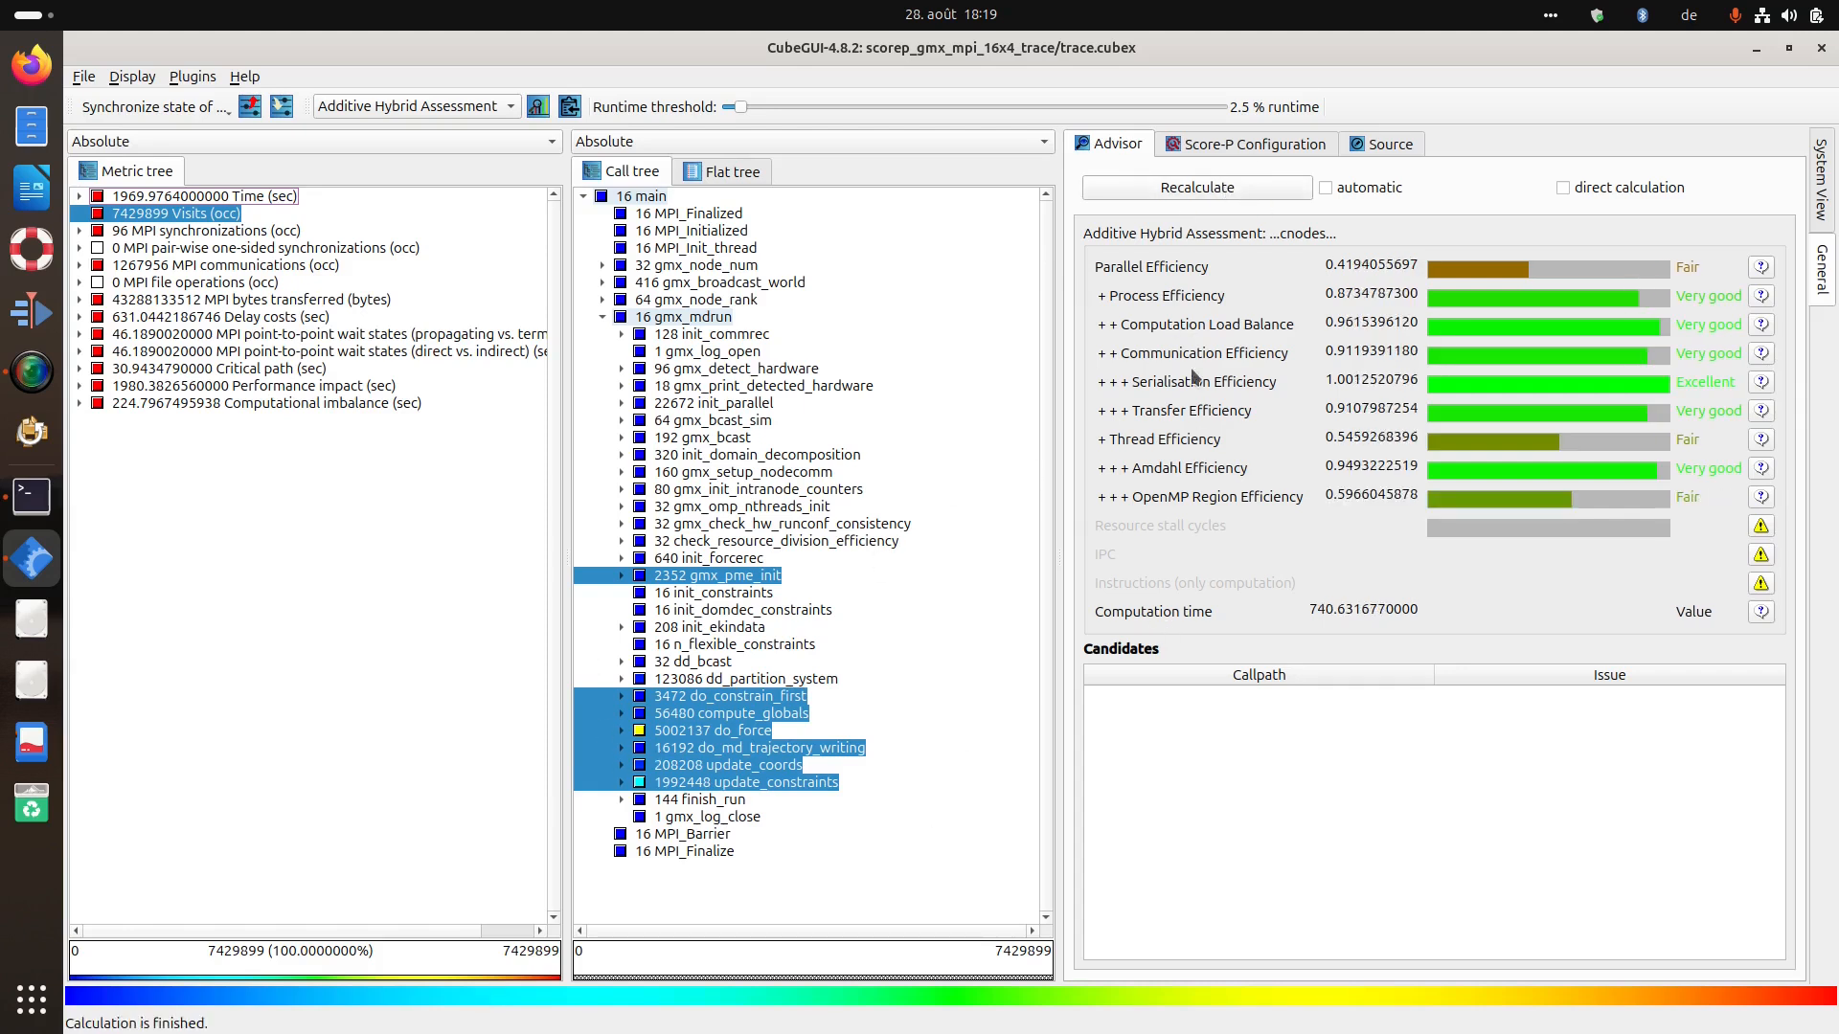
Collapse gmx_mdrun and read the Advisor documentation on the missing Resource stall cycles metric, keeping its window clear of the assessment results.
click(600, 317)
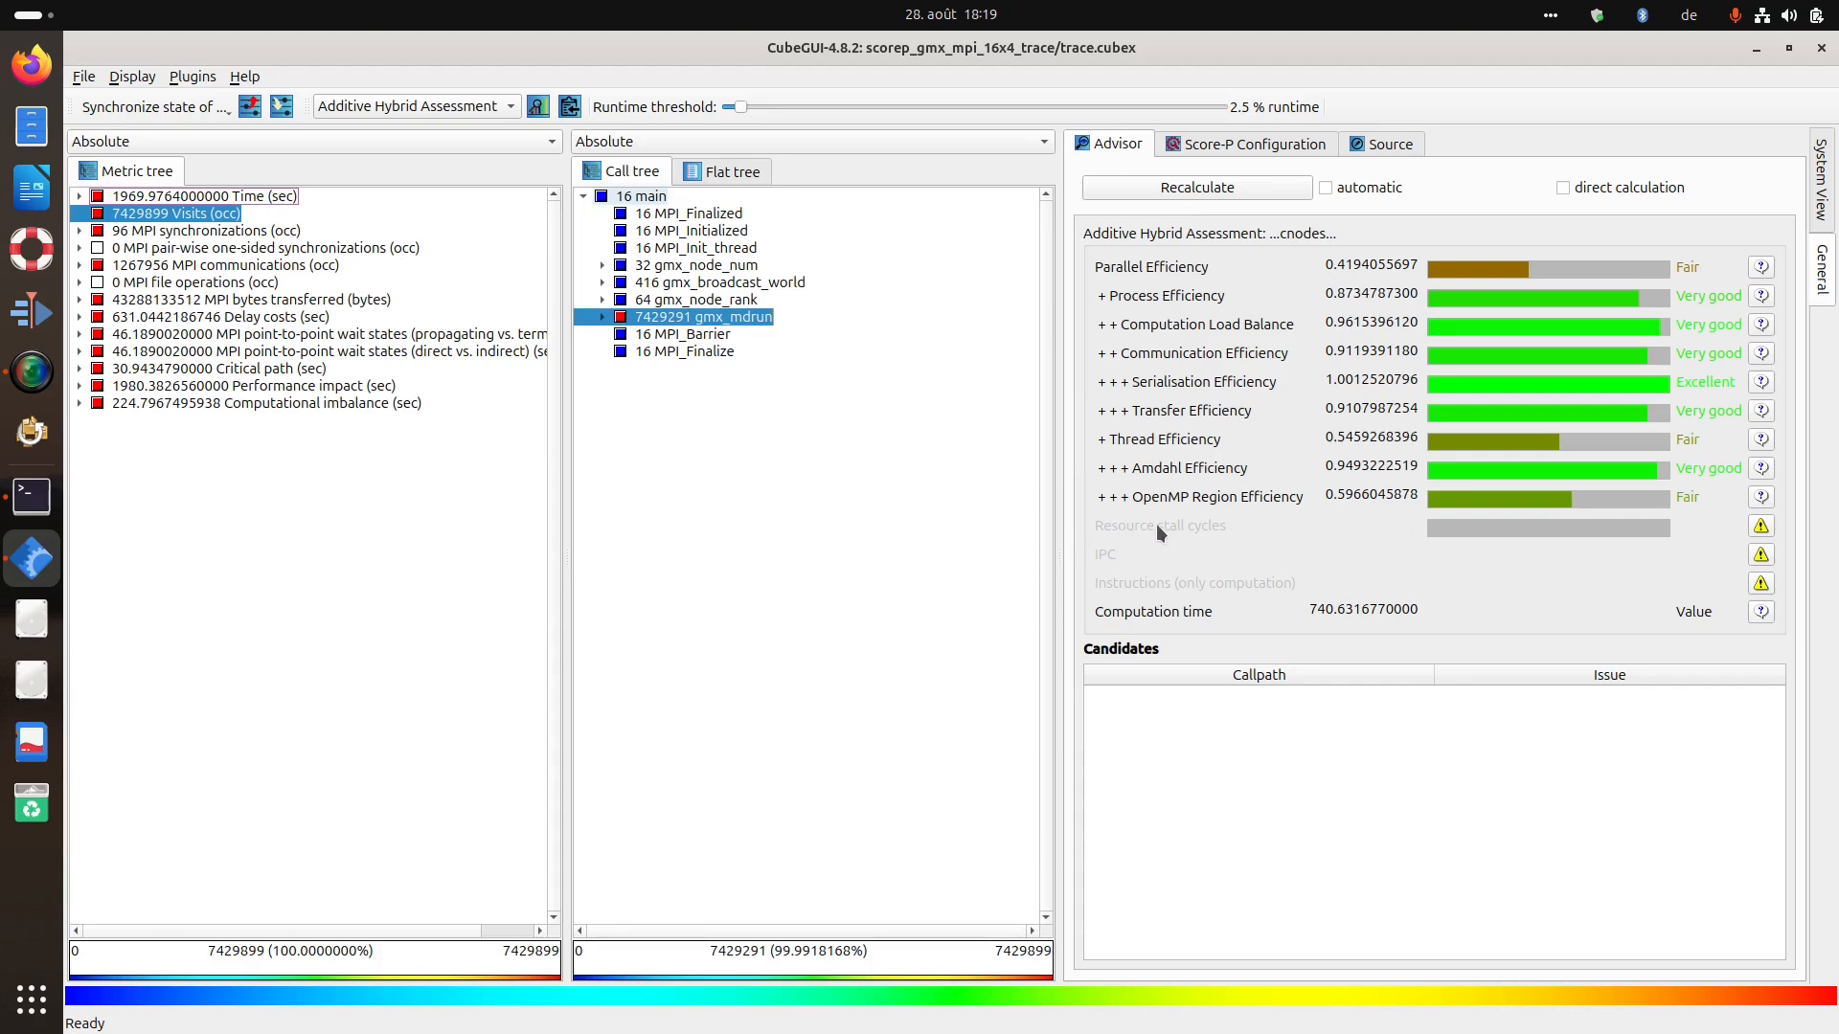
click(1761, 529)
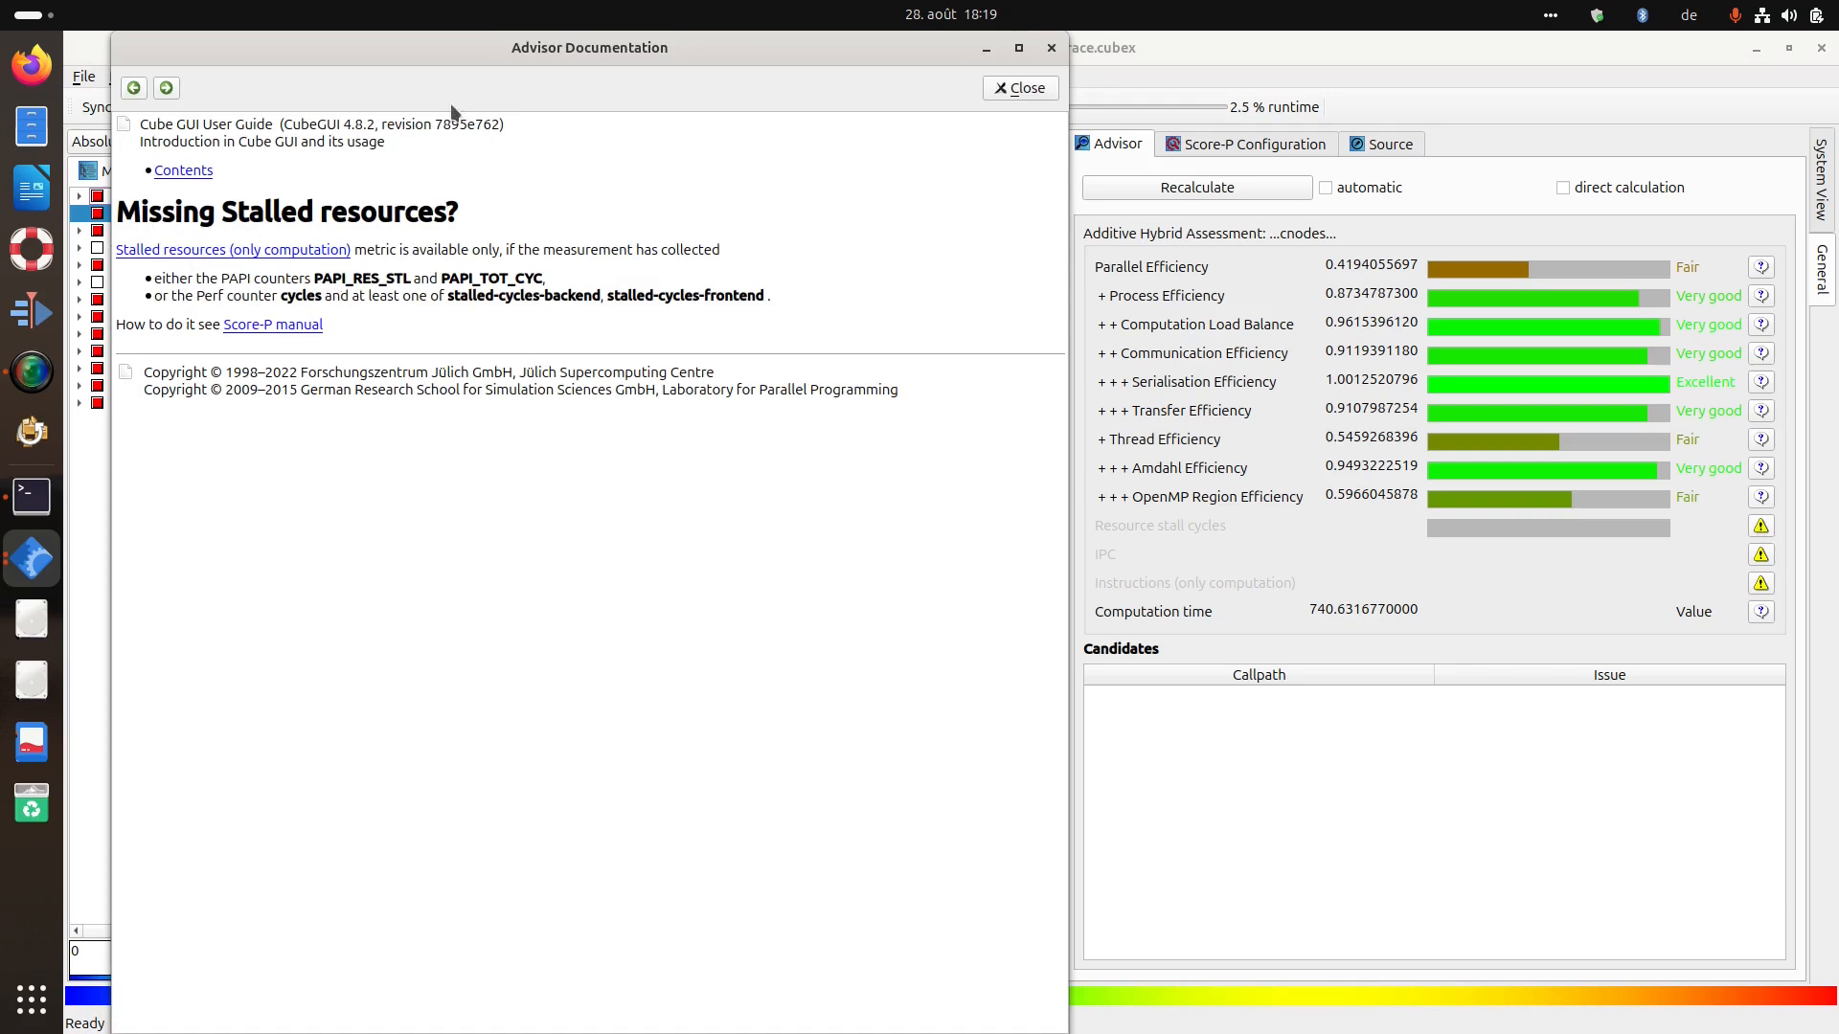
drag(423, 48, 1013, 99)
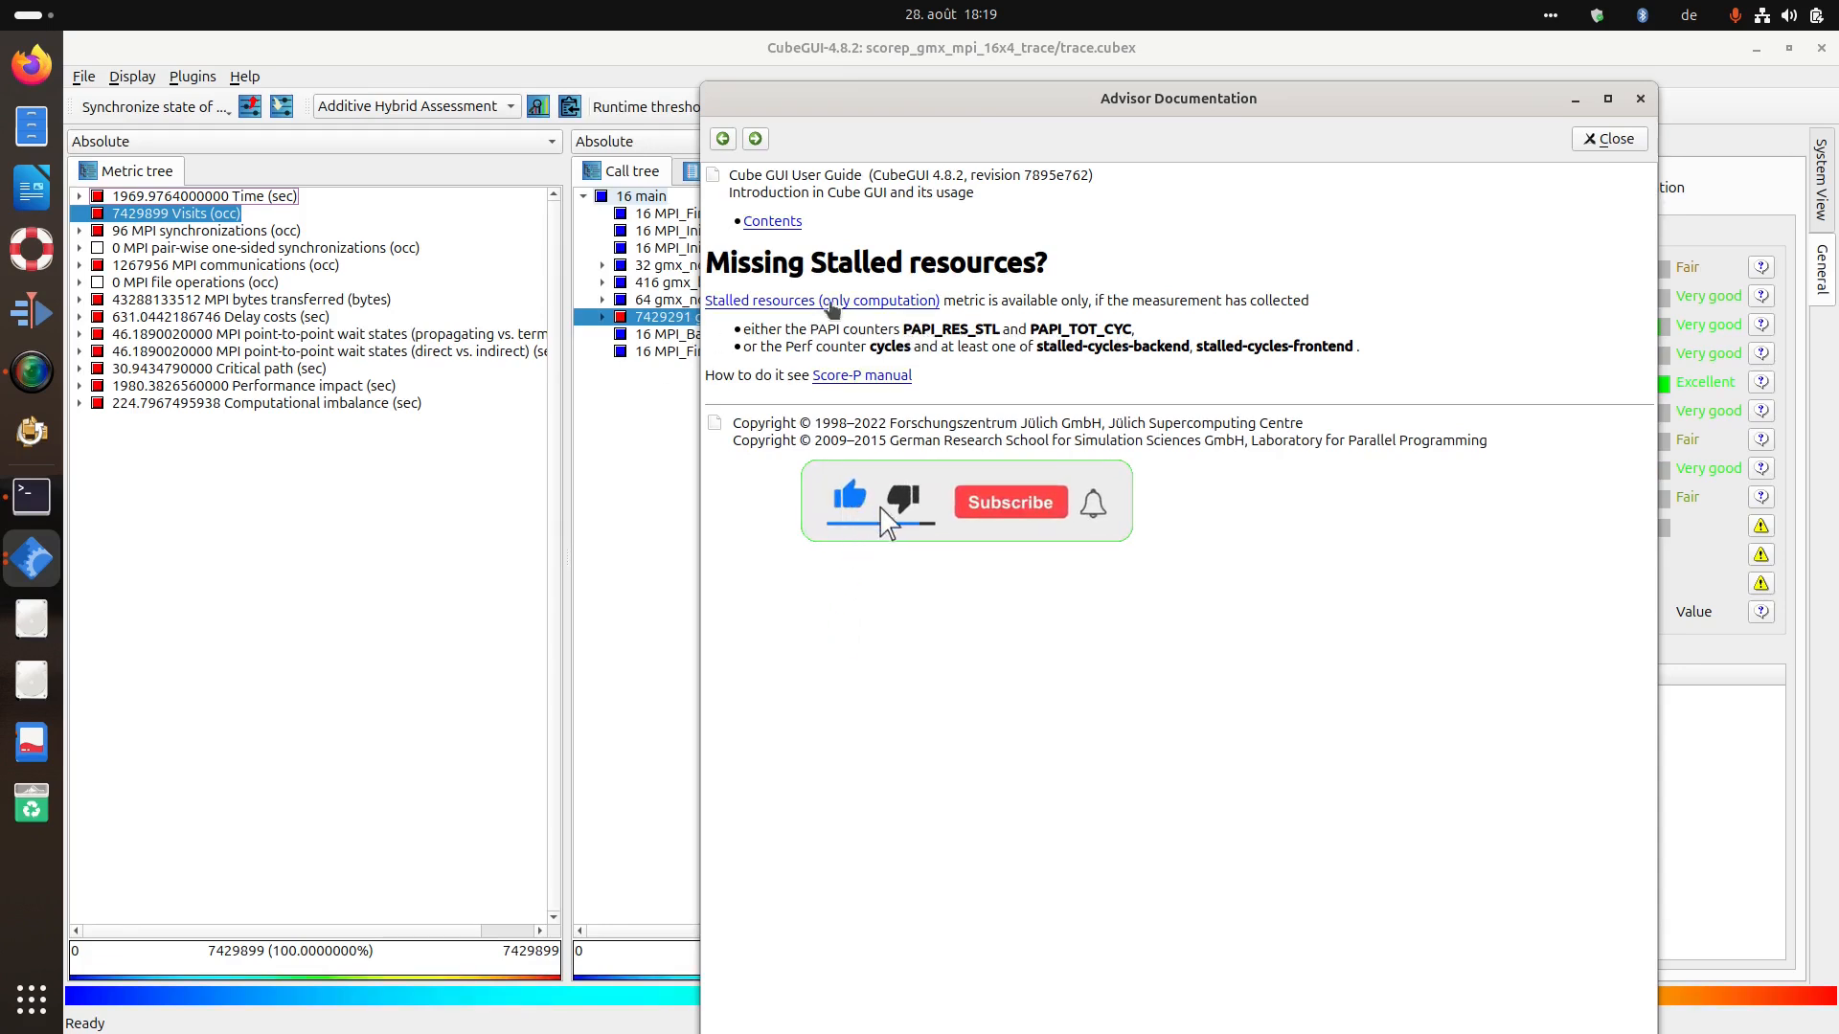
drag(959, 108, 378, 247)
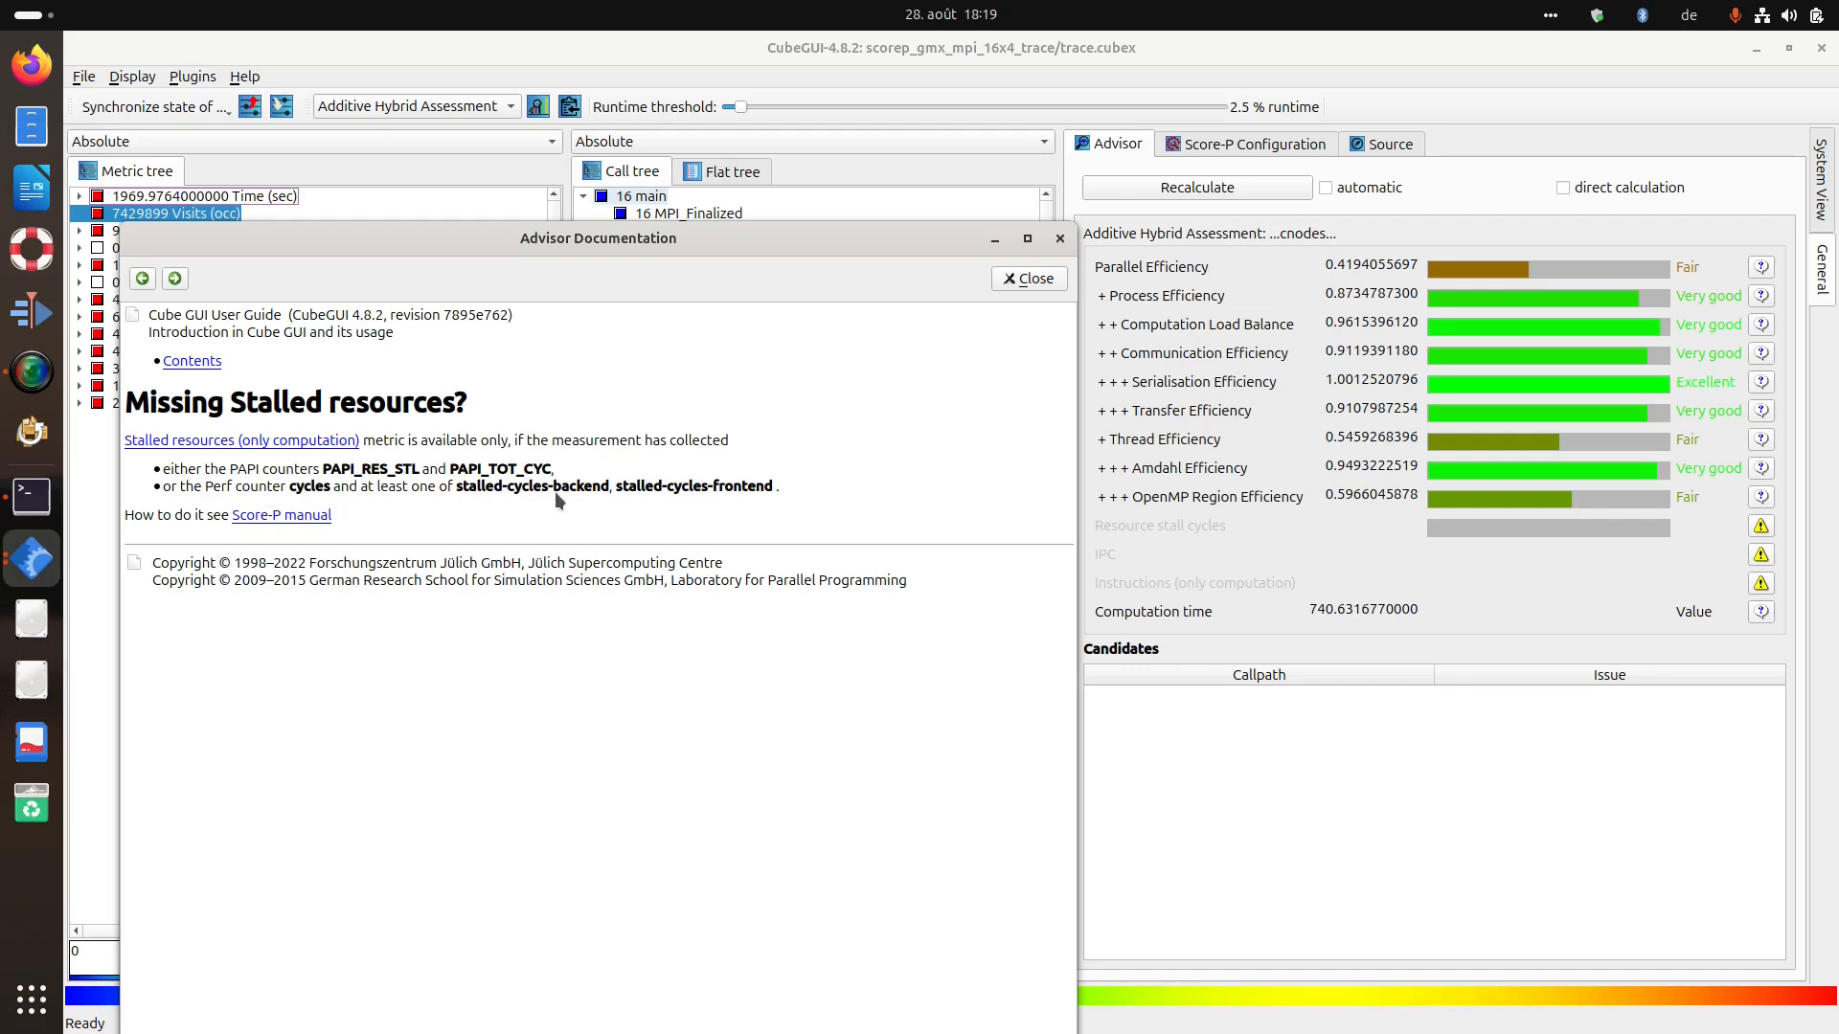
Look up performance counter recording in the linked Score-P manual, and close the Firefox browser and the Advisor documentation.
click(254, 522)
drag(368, 248, 473, 102)
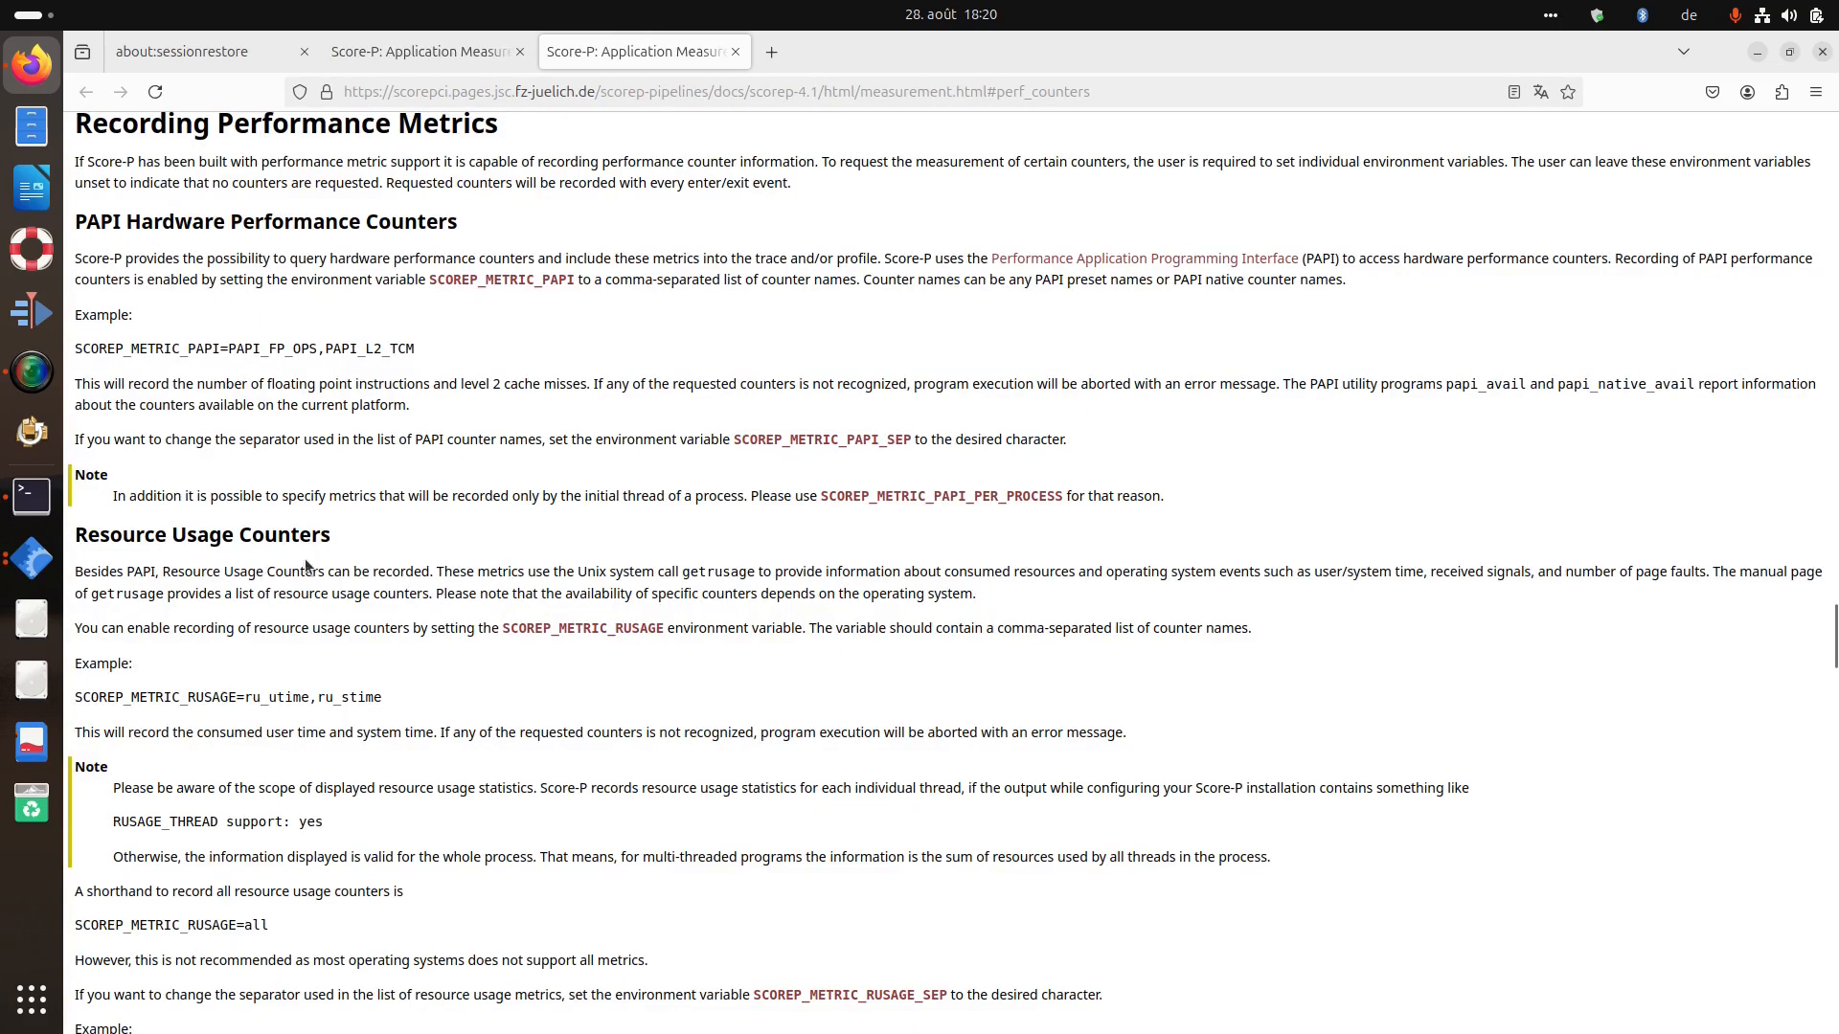
click(735, 52)
click(520, 51)
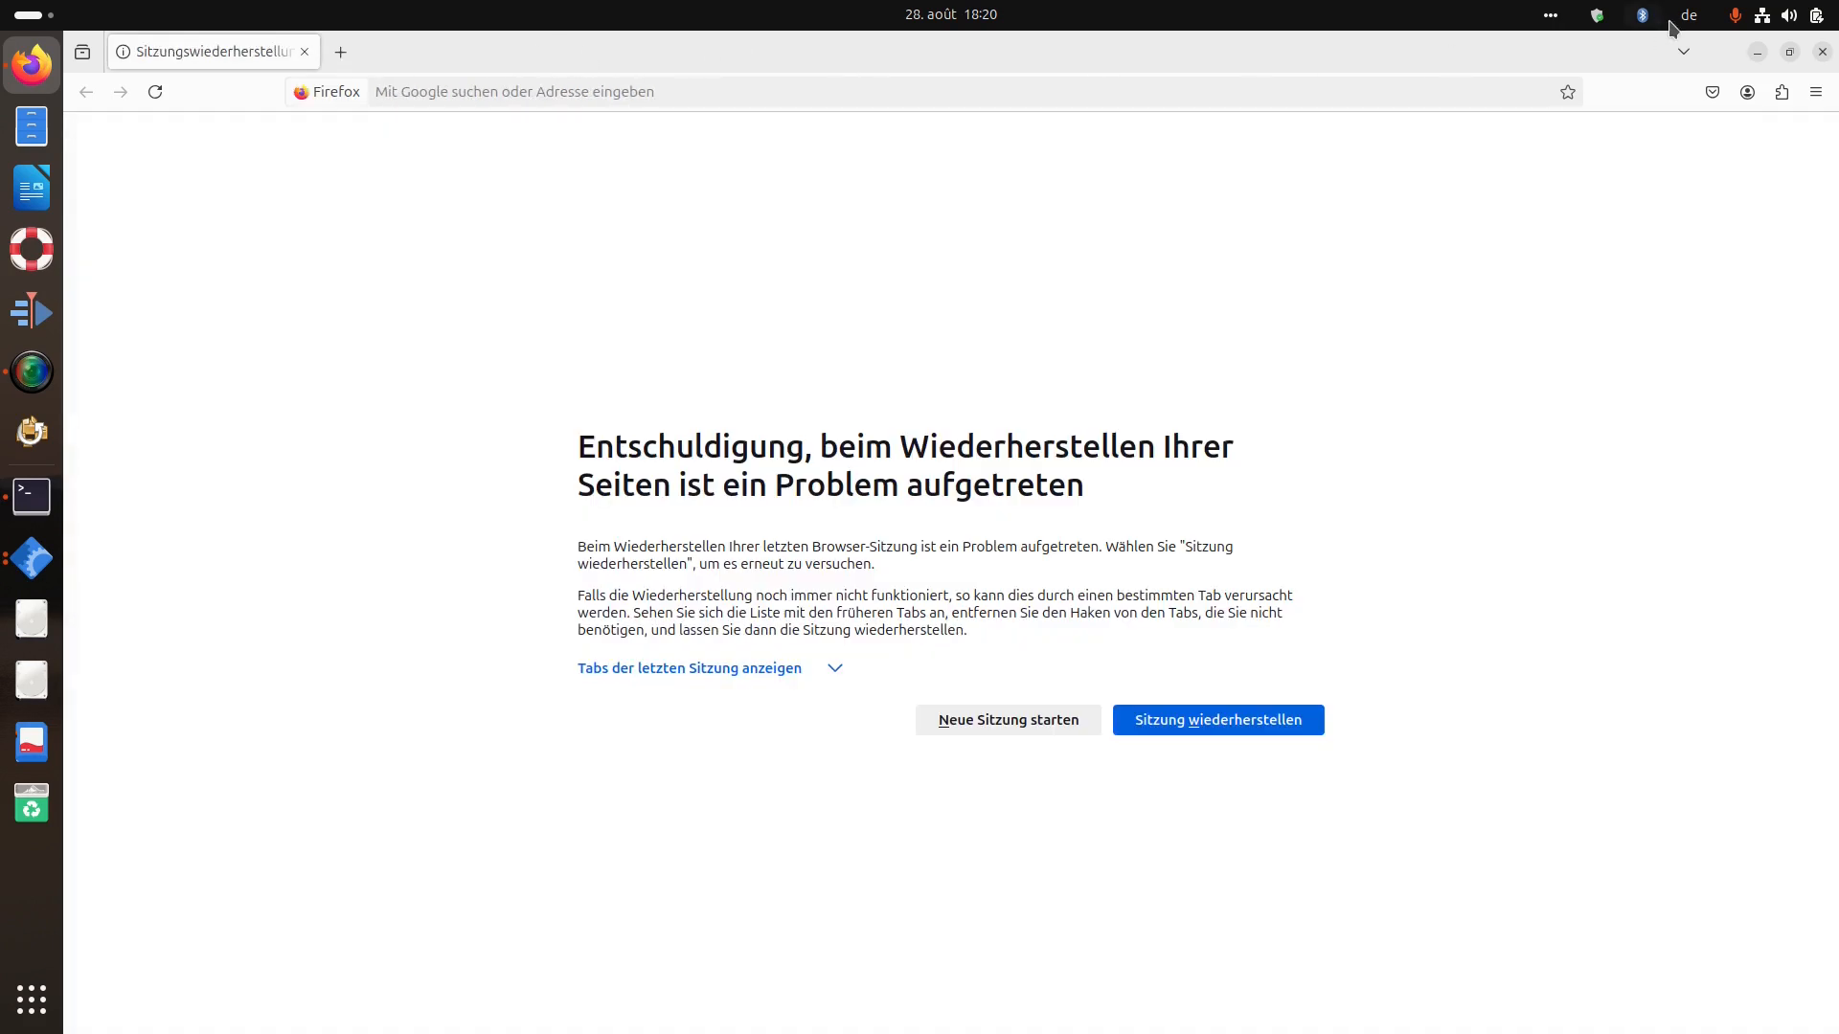
click(1822, 51)
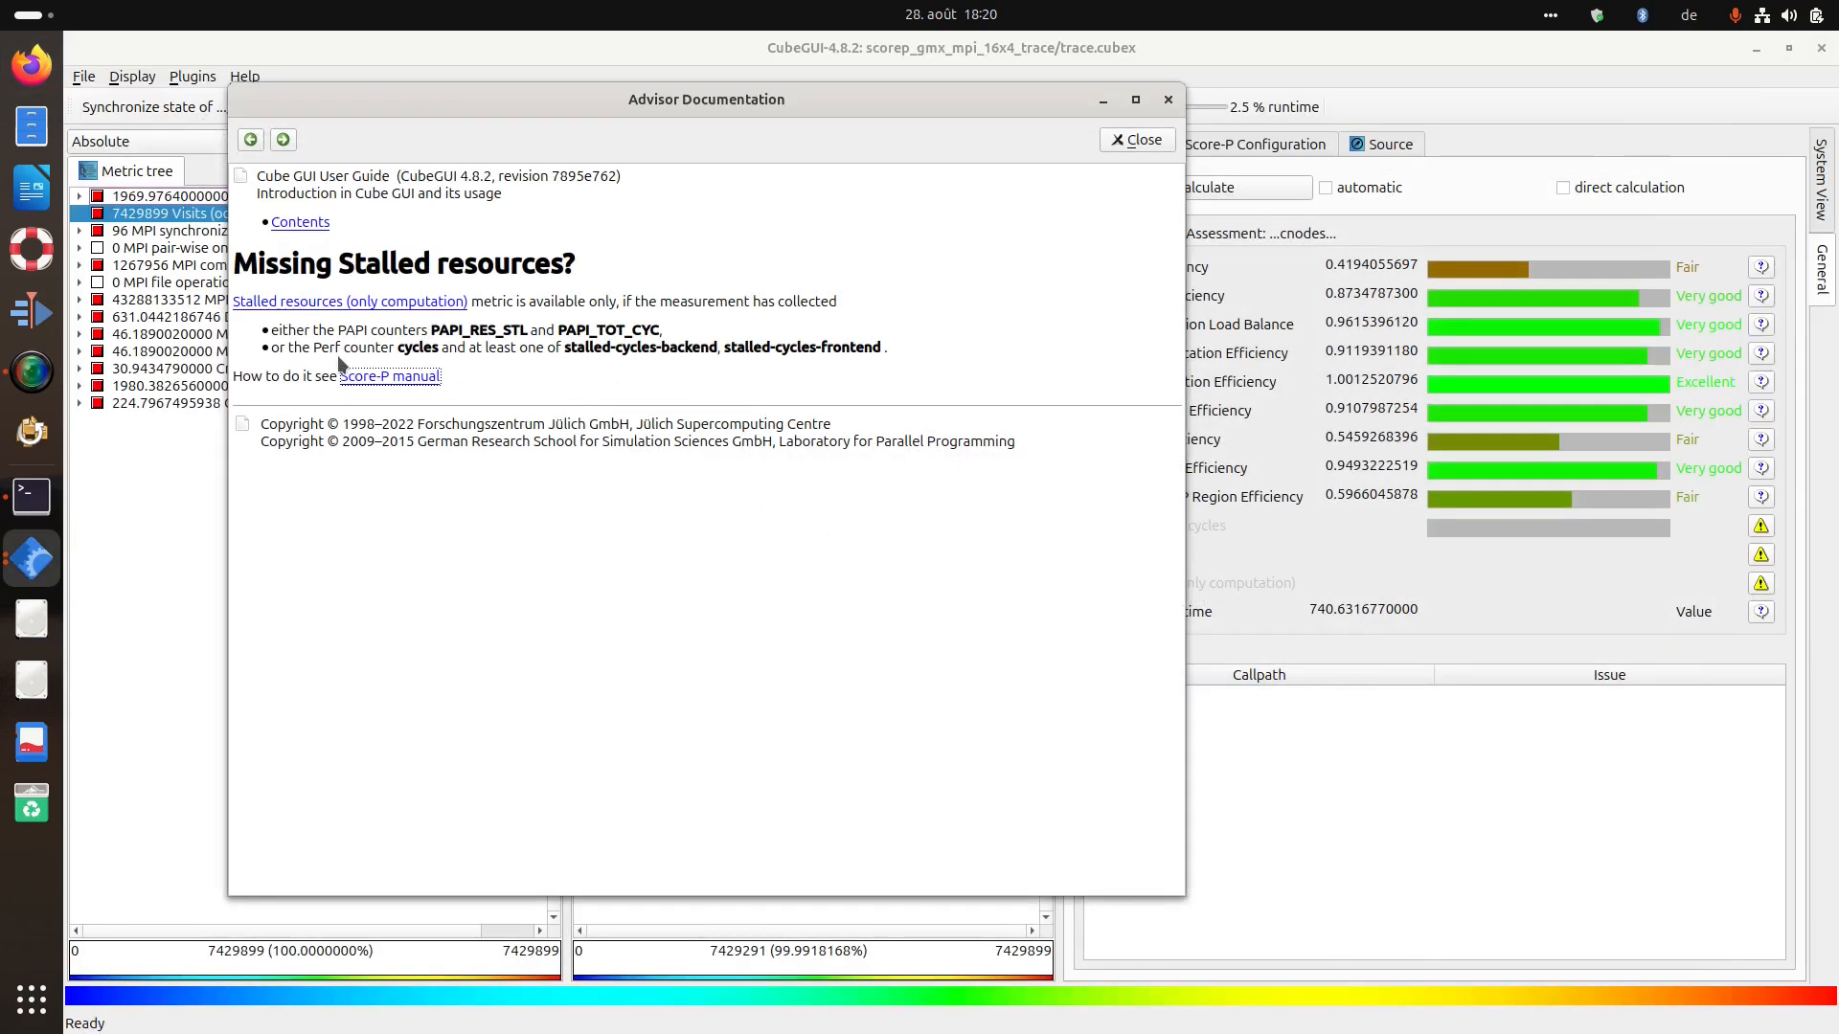
click(1167, 100)
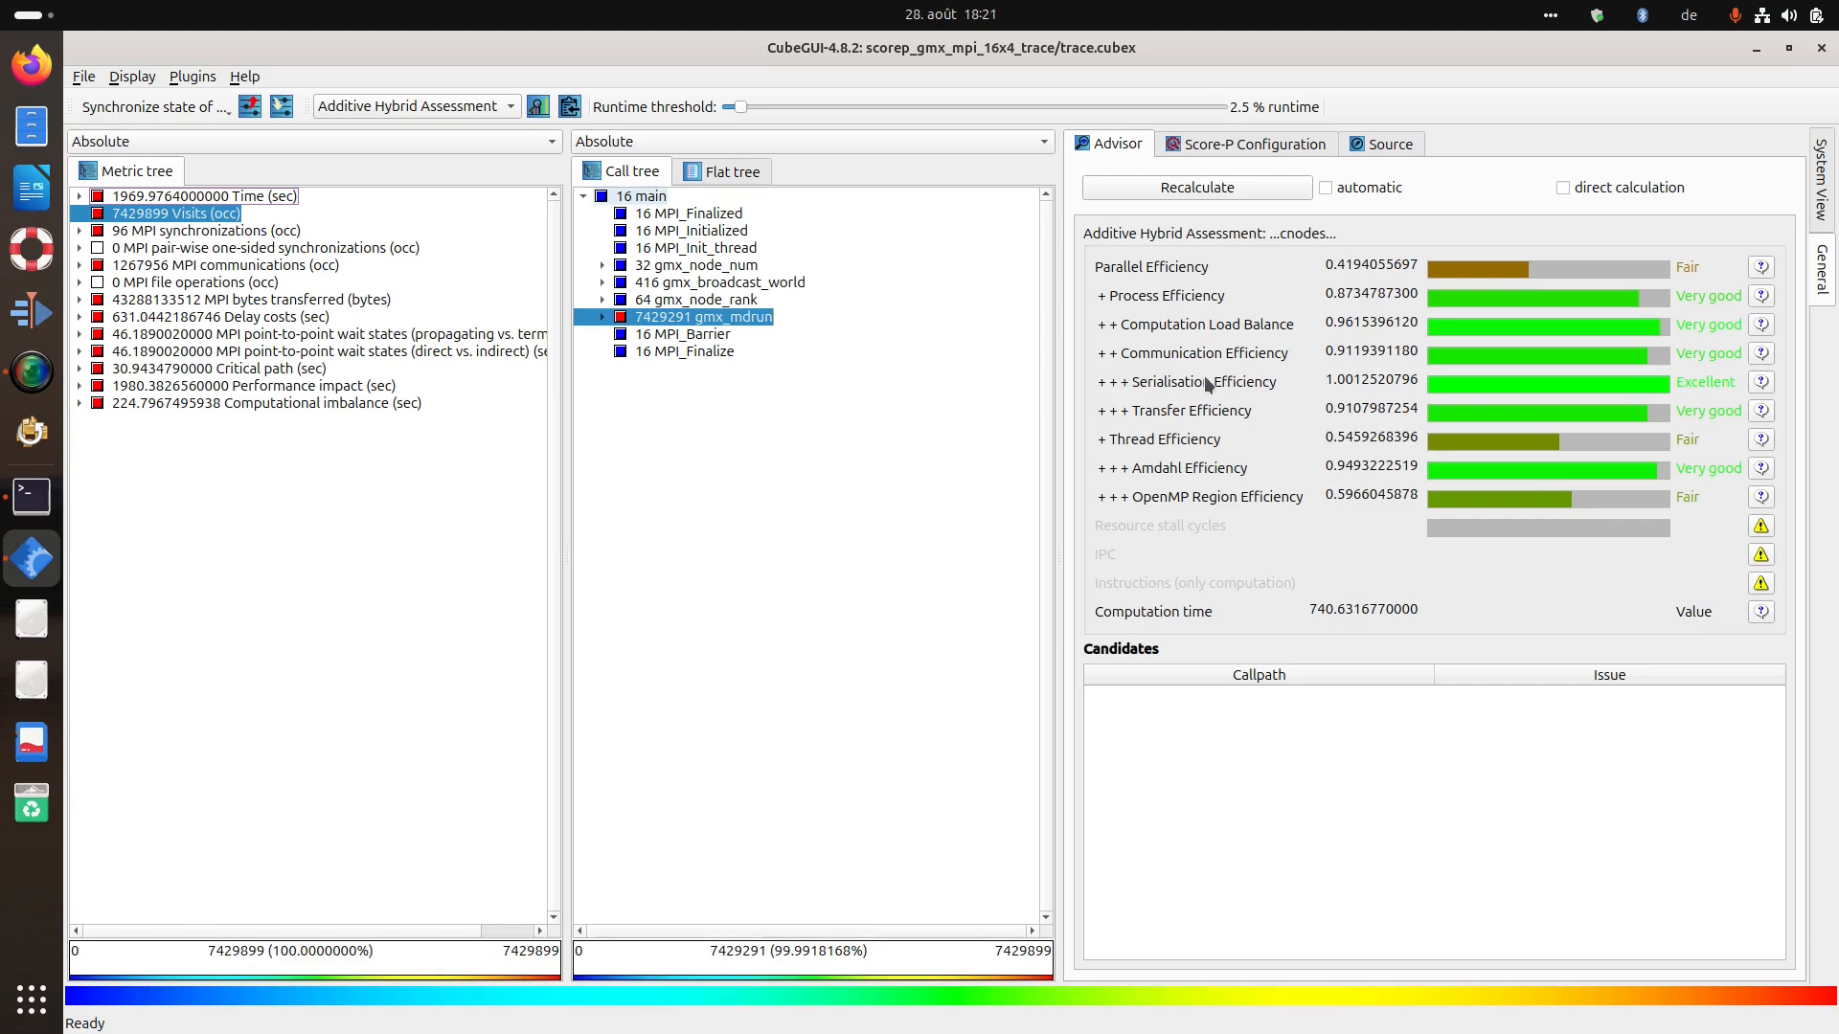
Read the Advisor documentation for the Communication Efficiency metric and close it.
click(1761, 353)
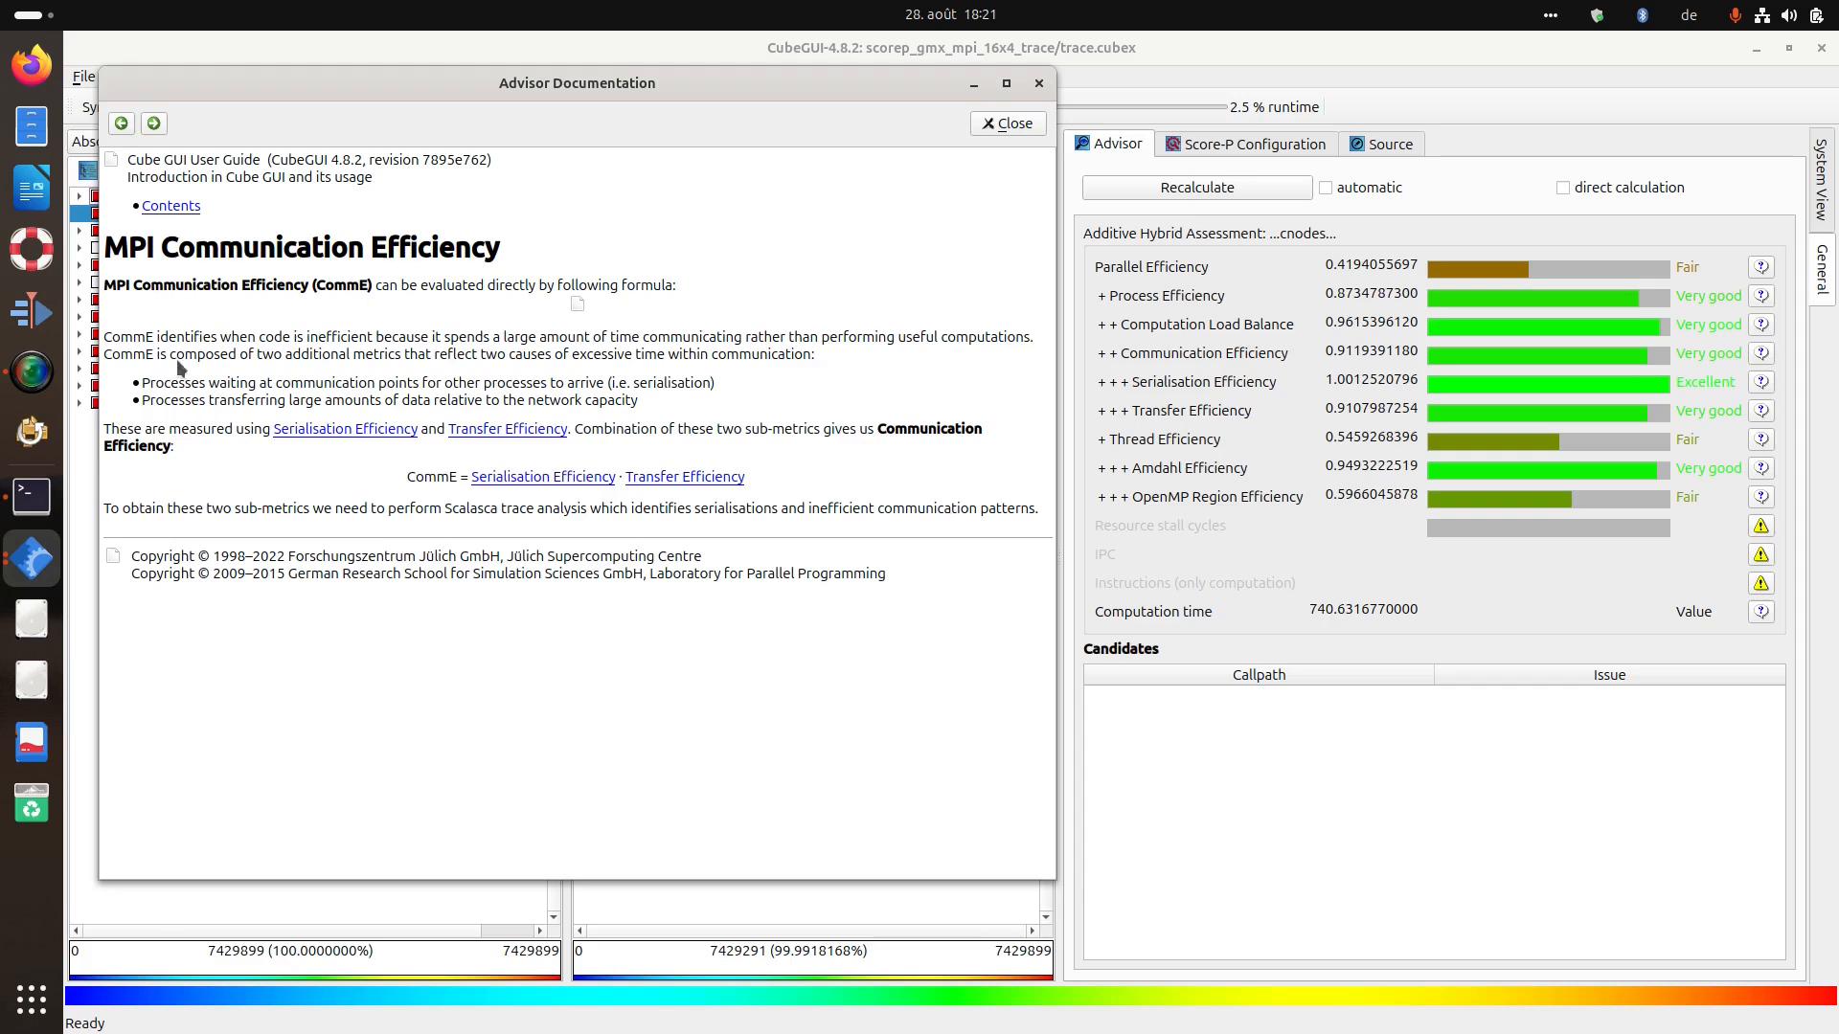
click(1038, 84)
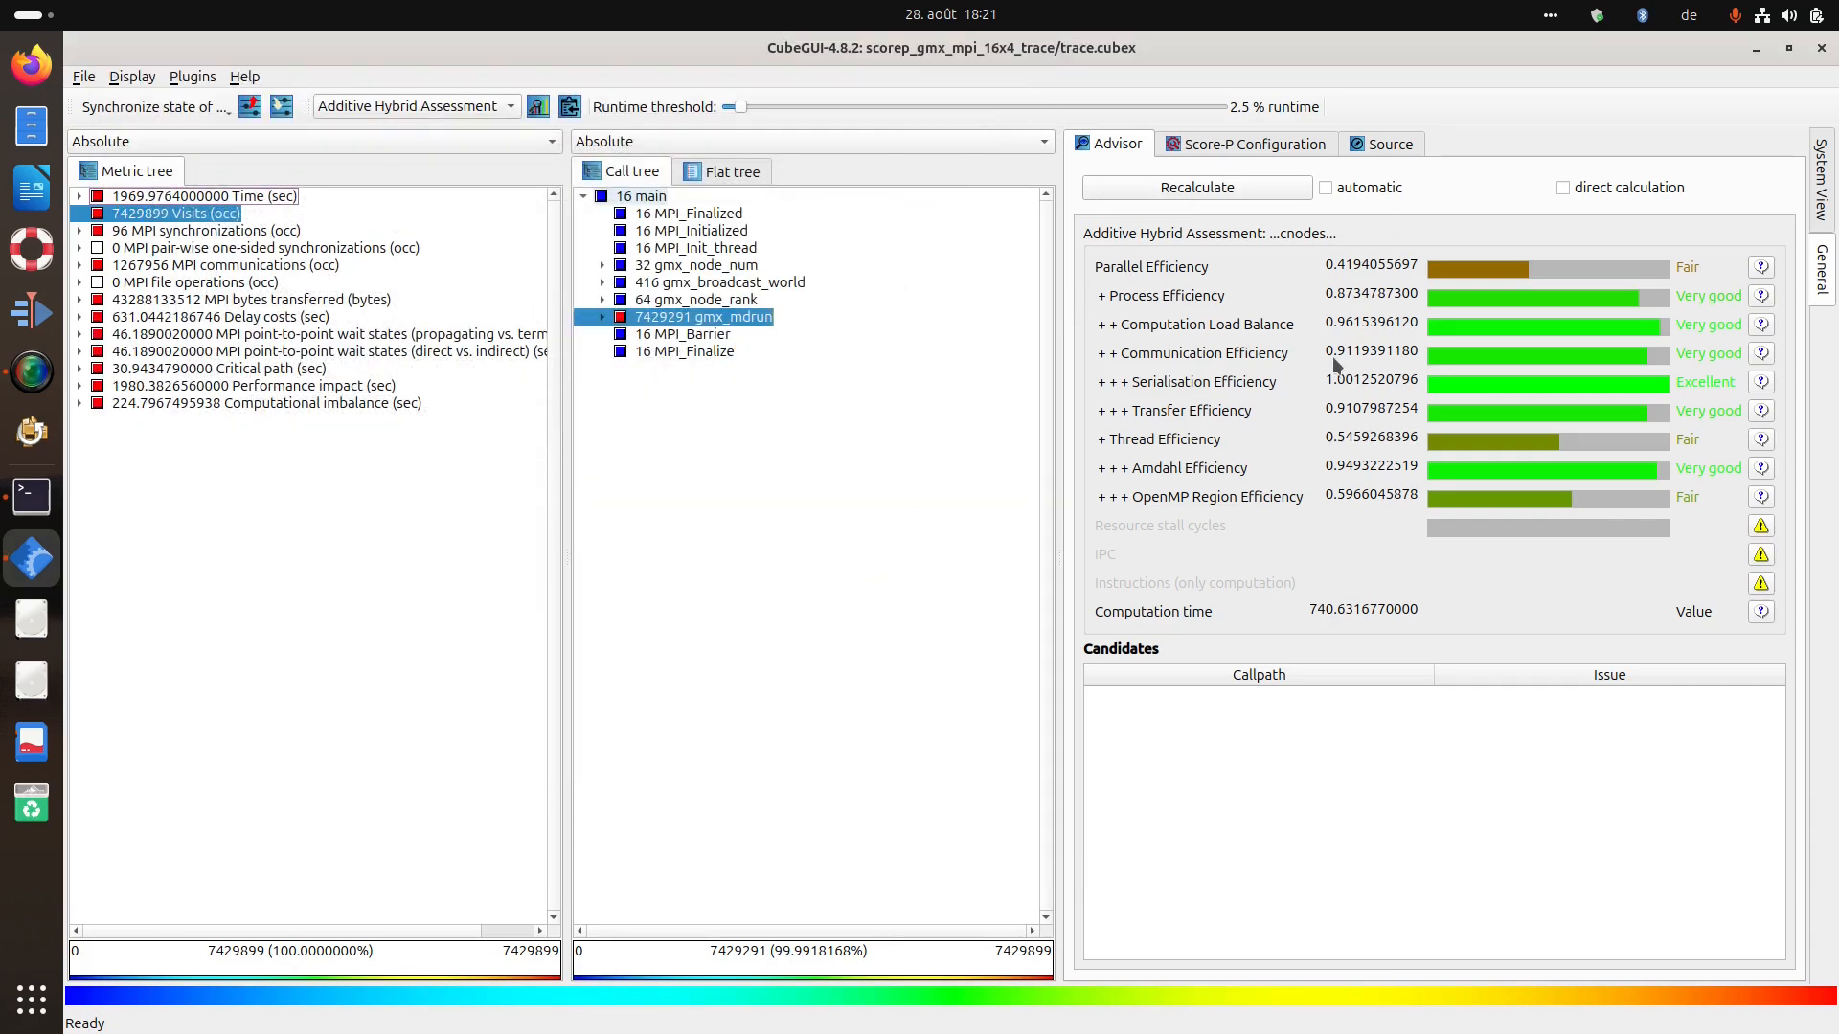
Turn on automatic Advisor calculation and view the assessments of gmx_mdrun, gmx_node_rank, gmx_broadcast_world and MPI_Initialized.
click(1364, 187)
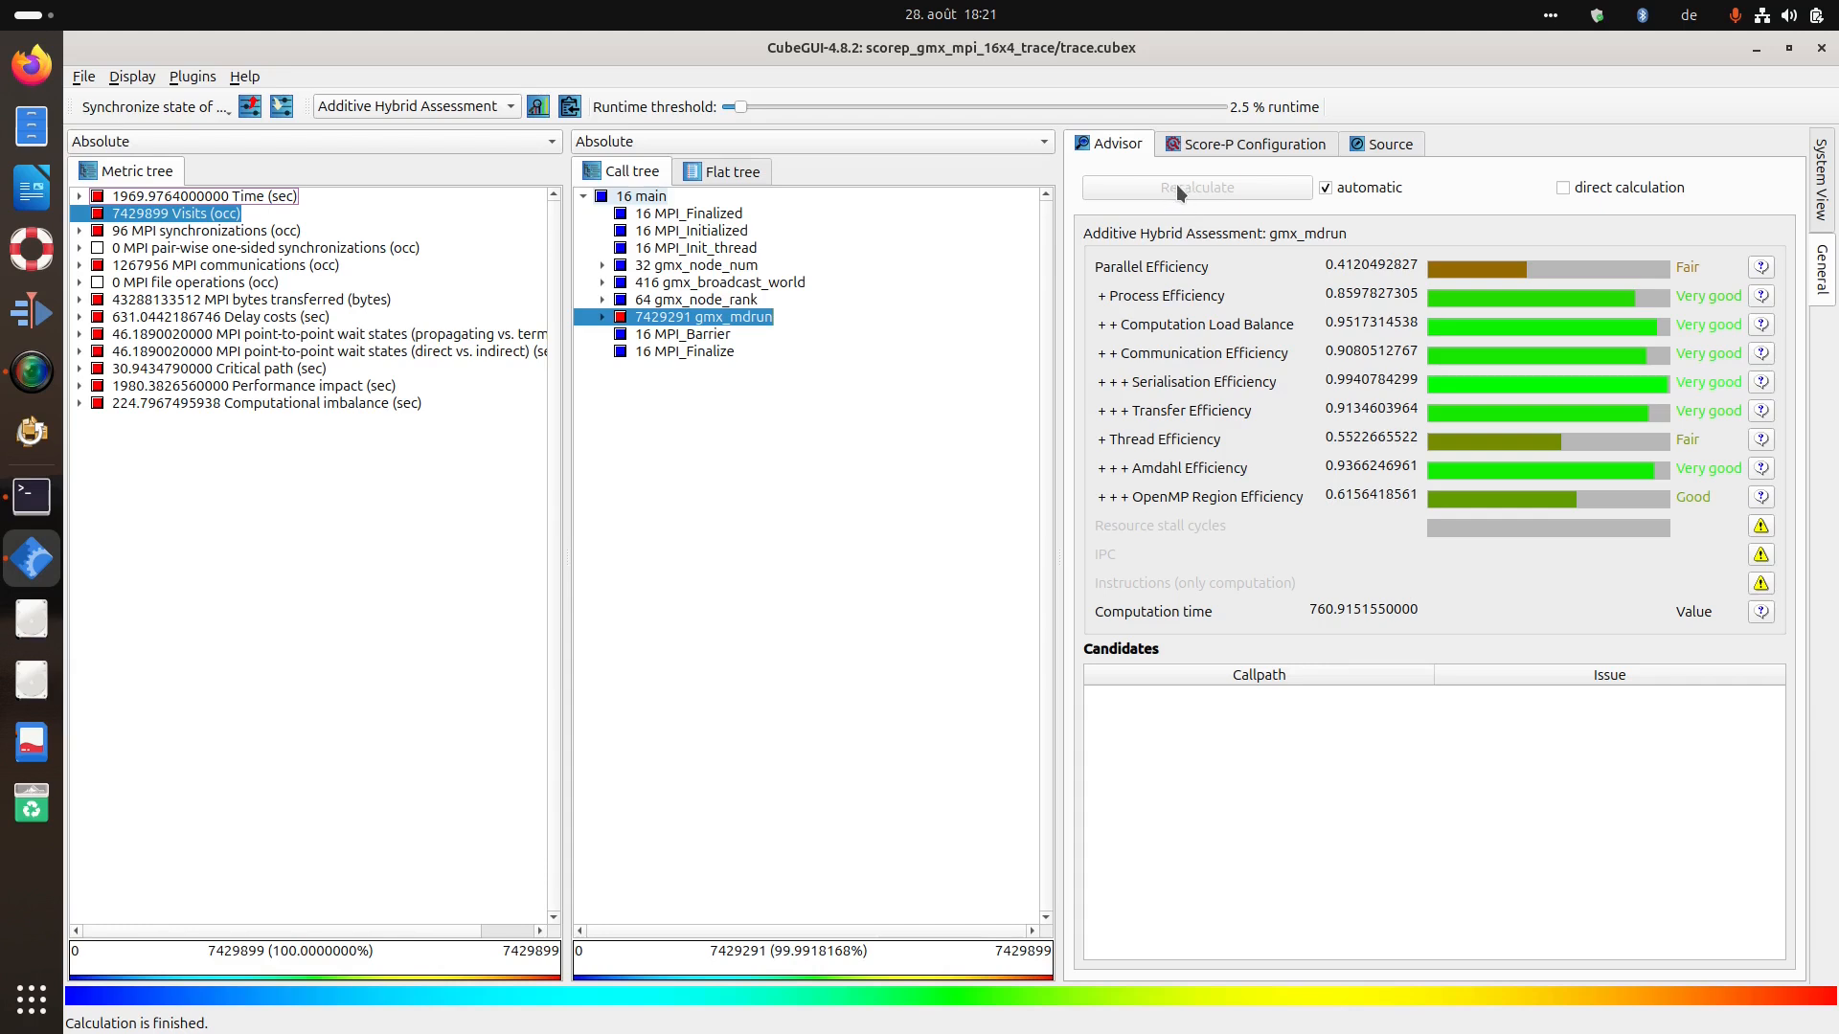
click(722, 299)
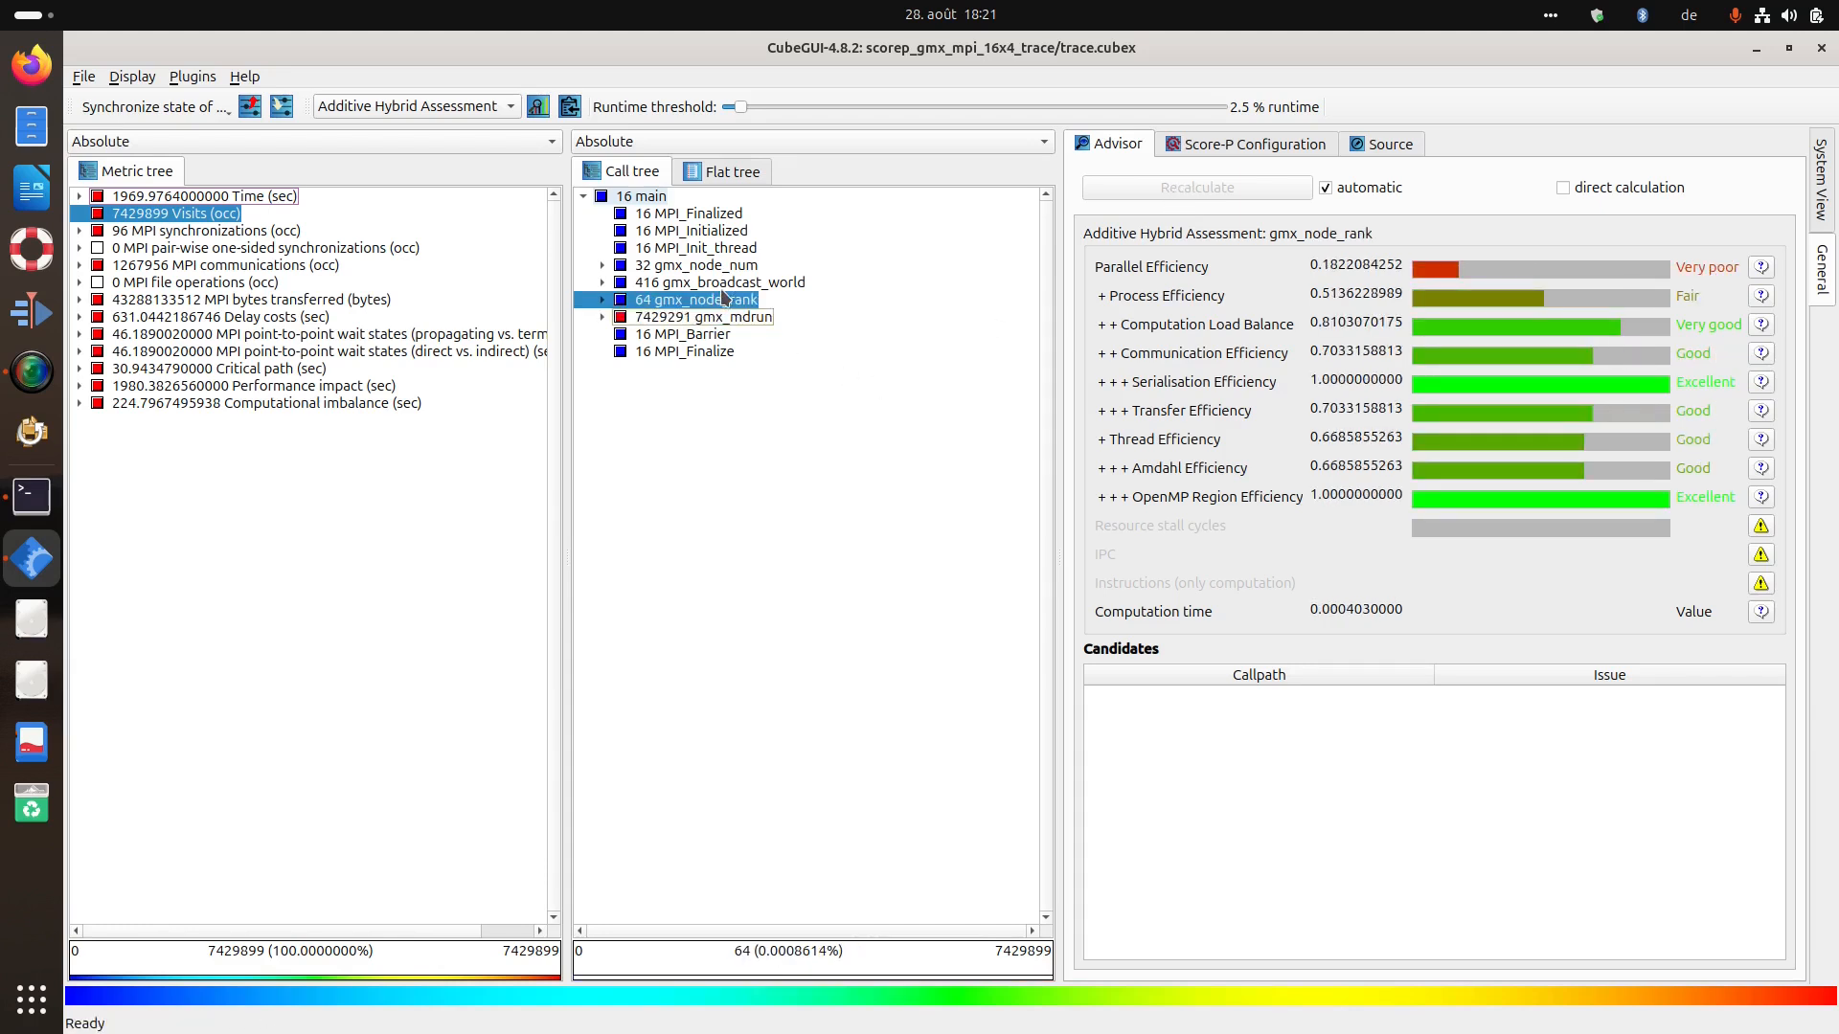
click(724, 284)
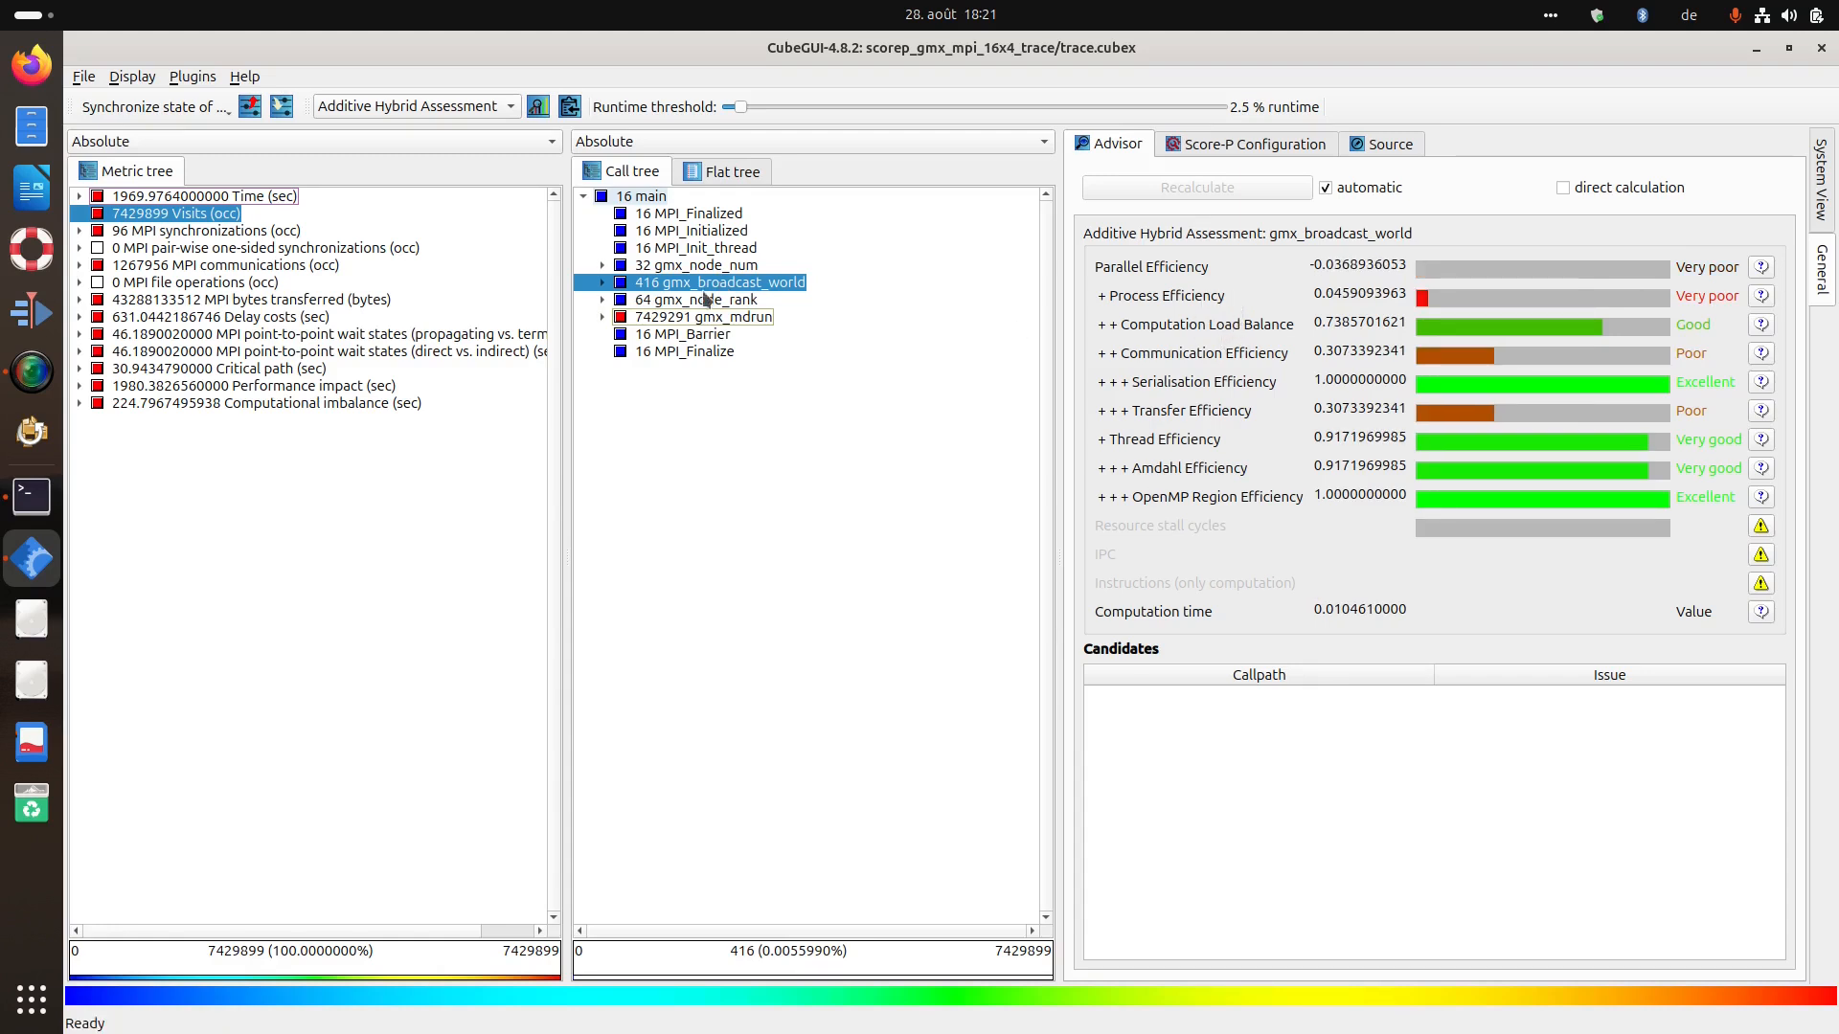
click(692, 232)
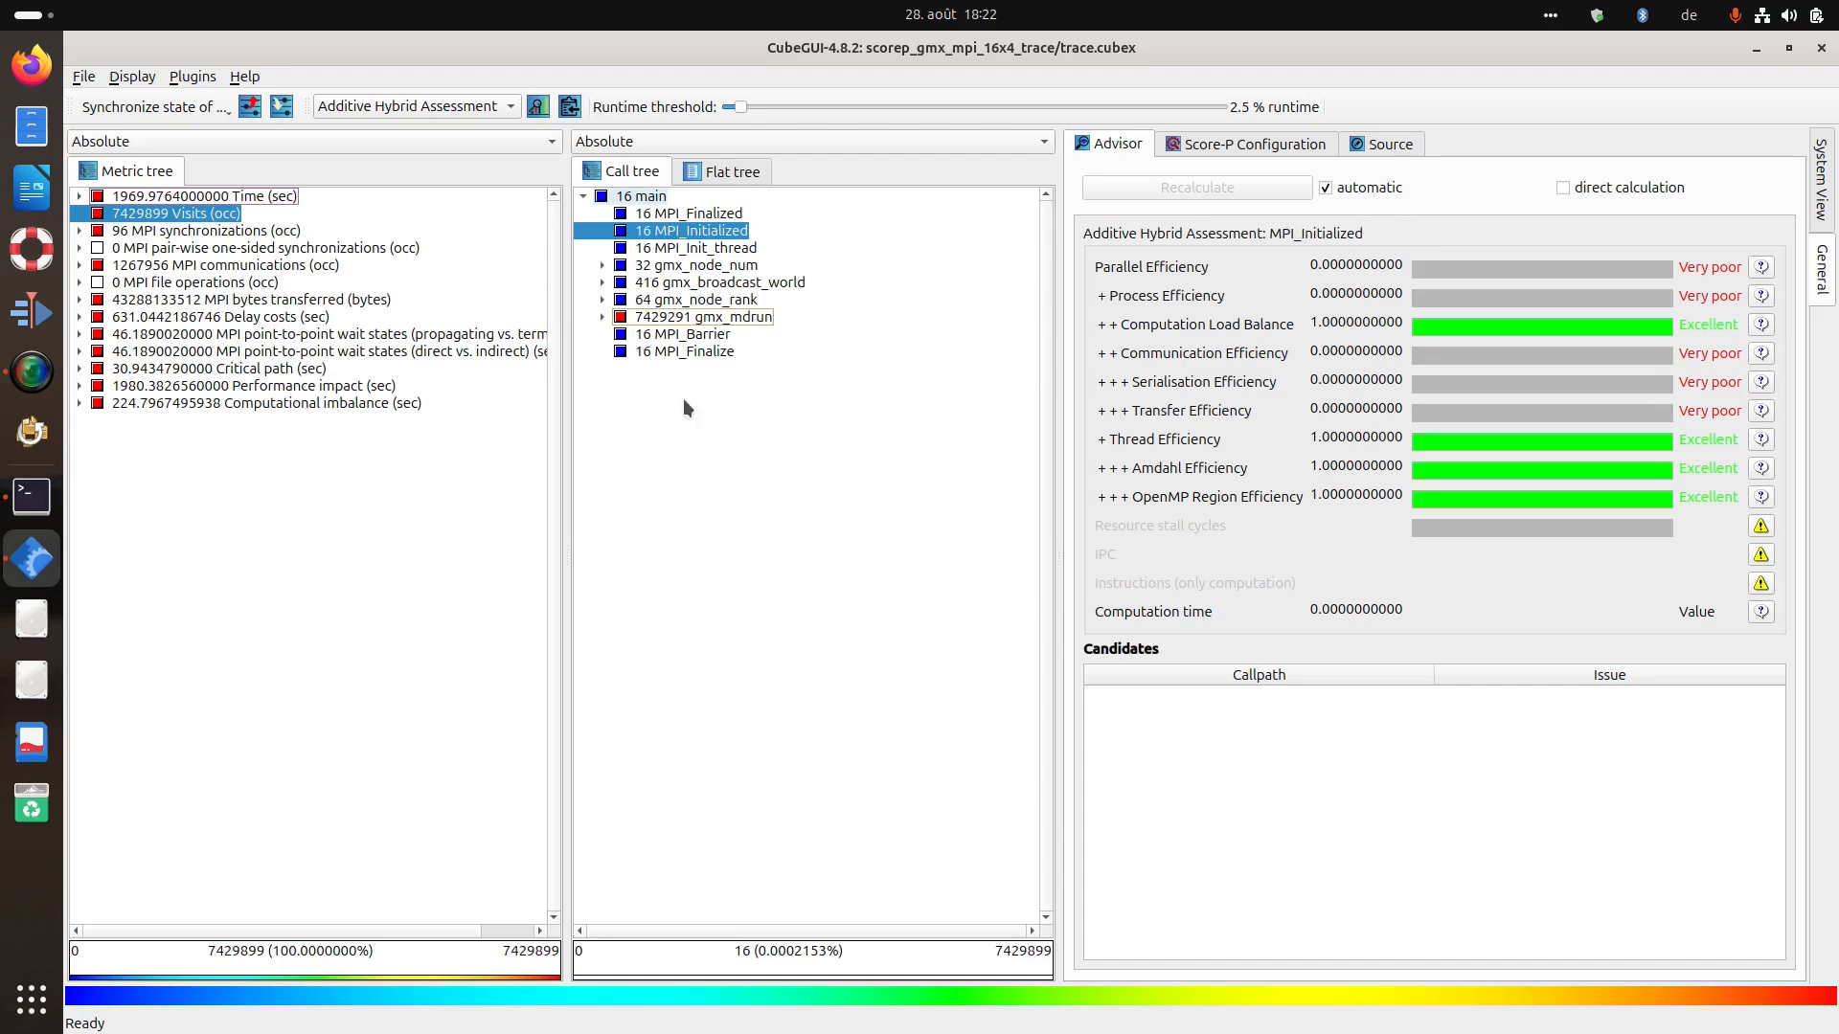
Expand gmx_mdrun and compare the assessments of gmx_pme_init, do_force and update_constraints, returning to gmx_pme_init.
click(602, 320)
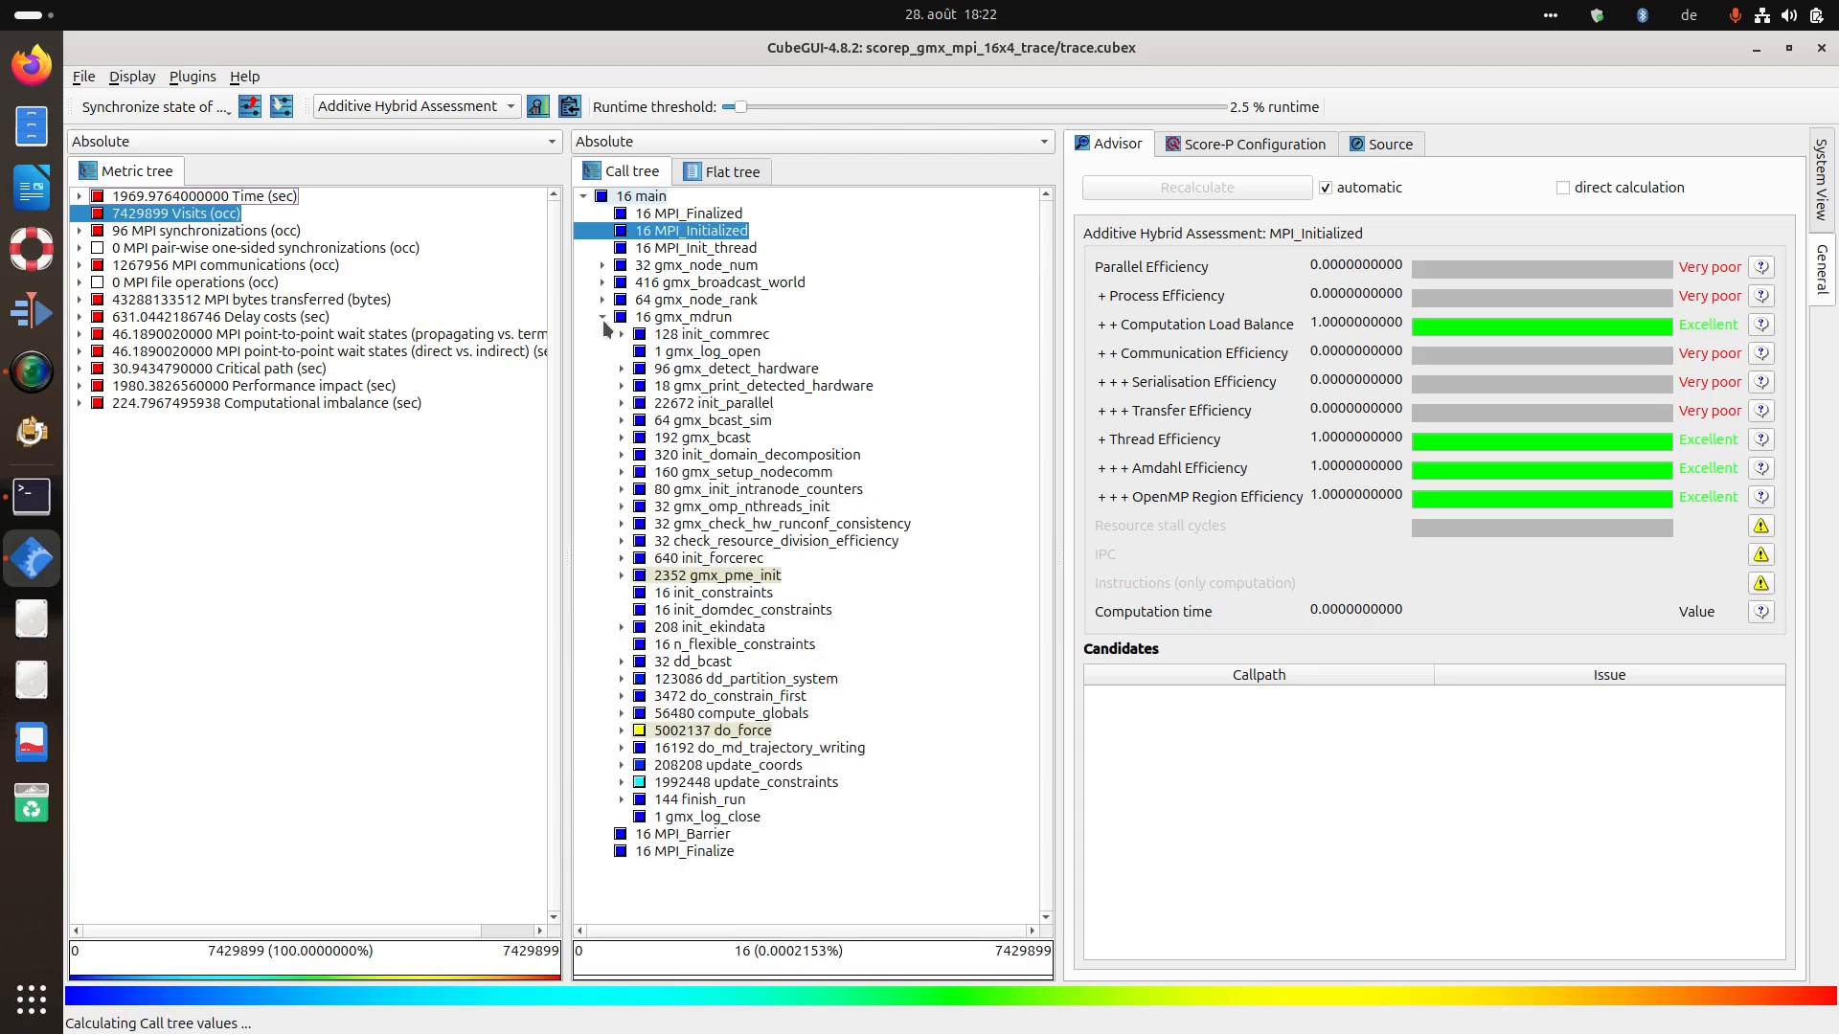
click(742, 572)
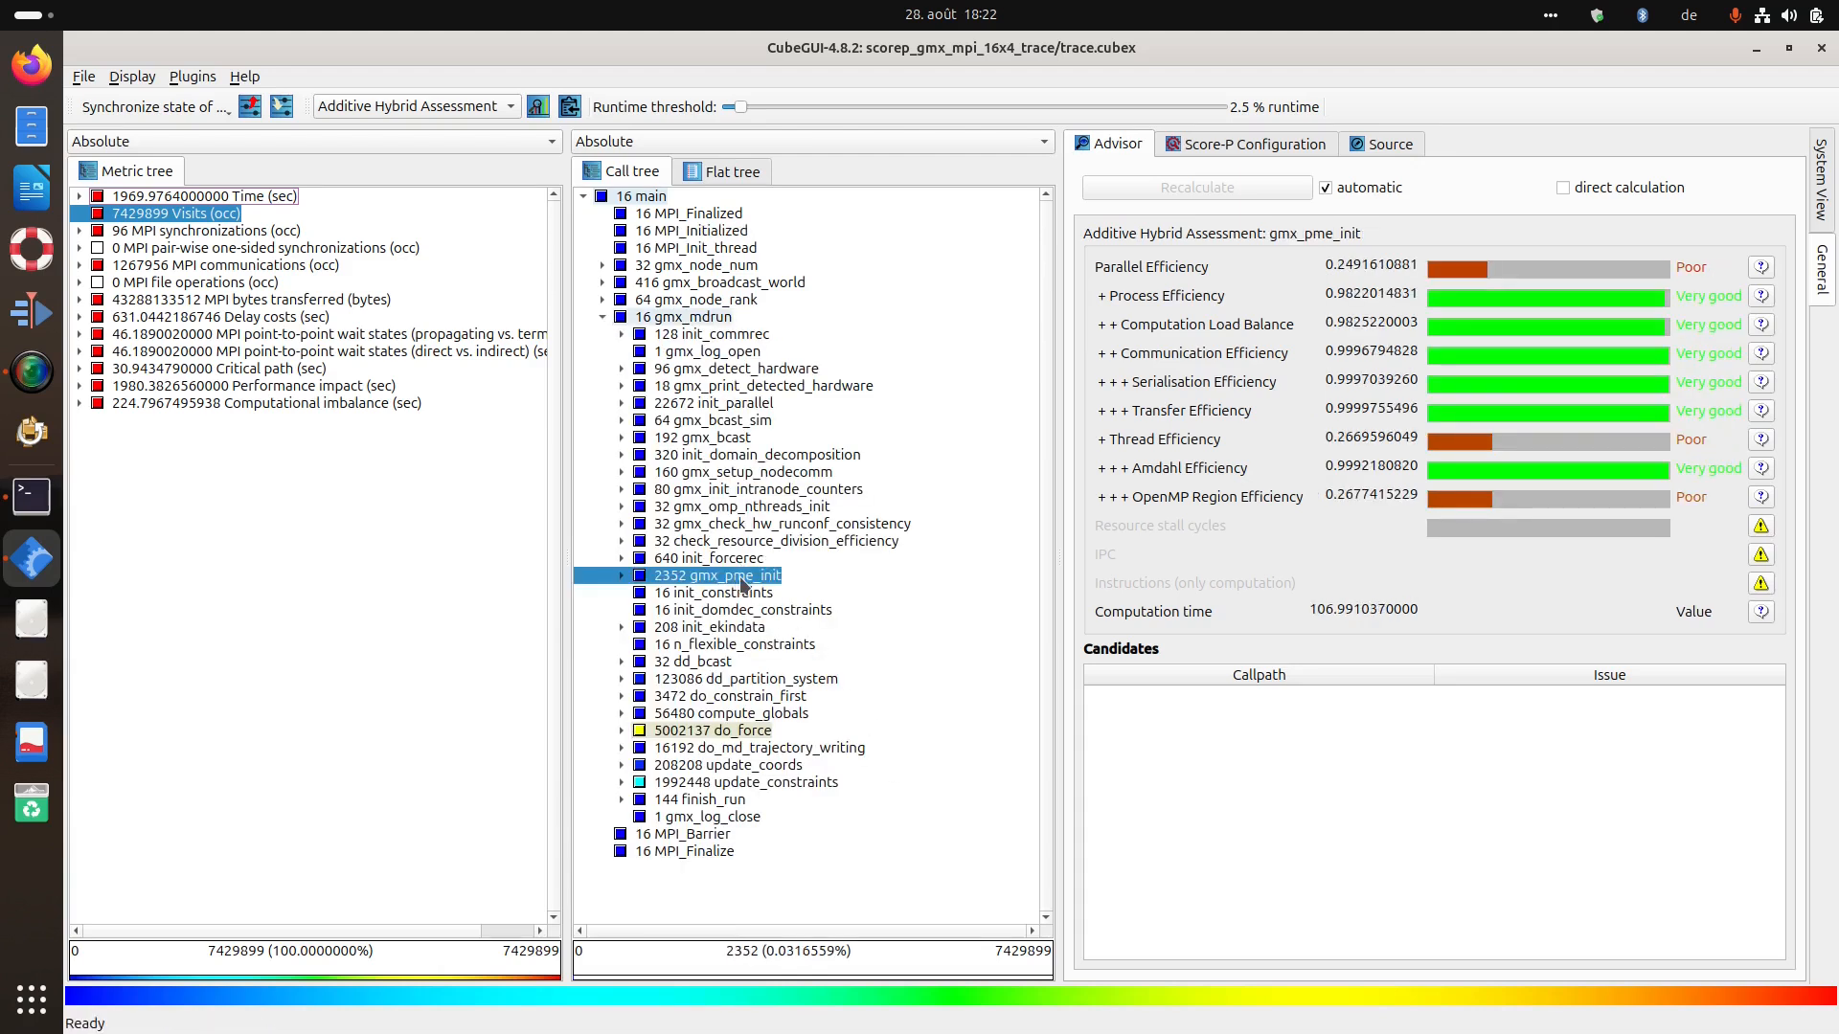
click(681, 731)
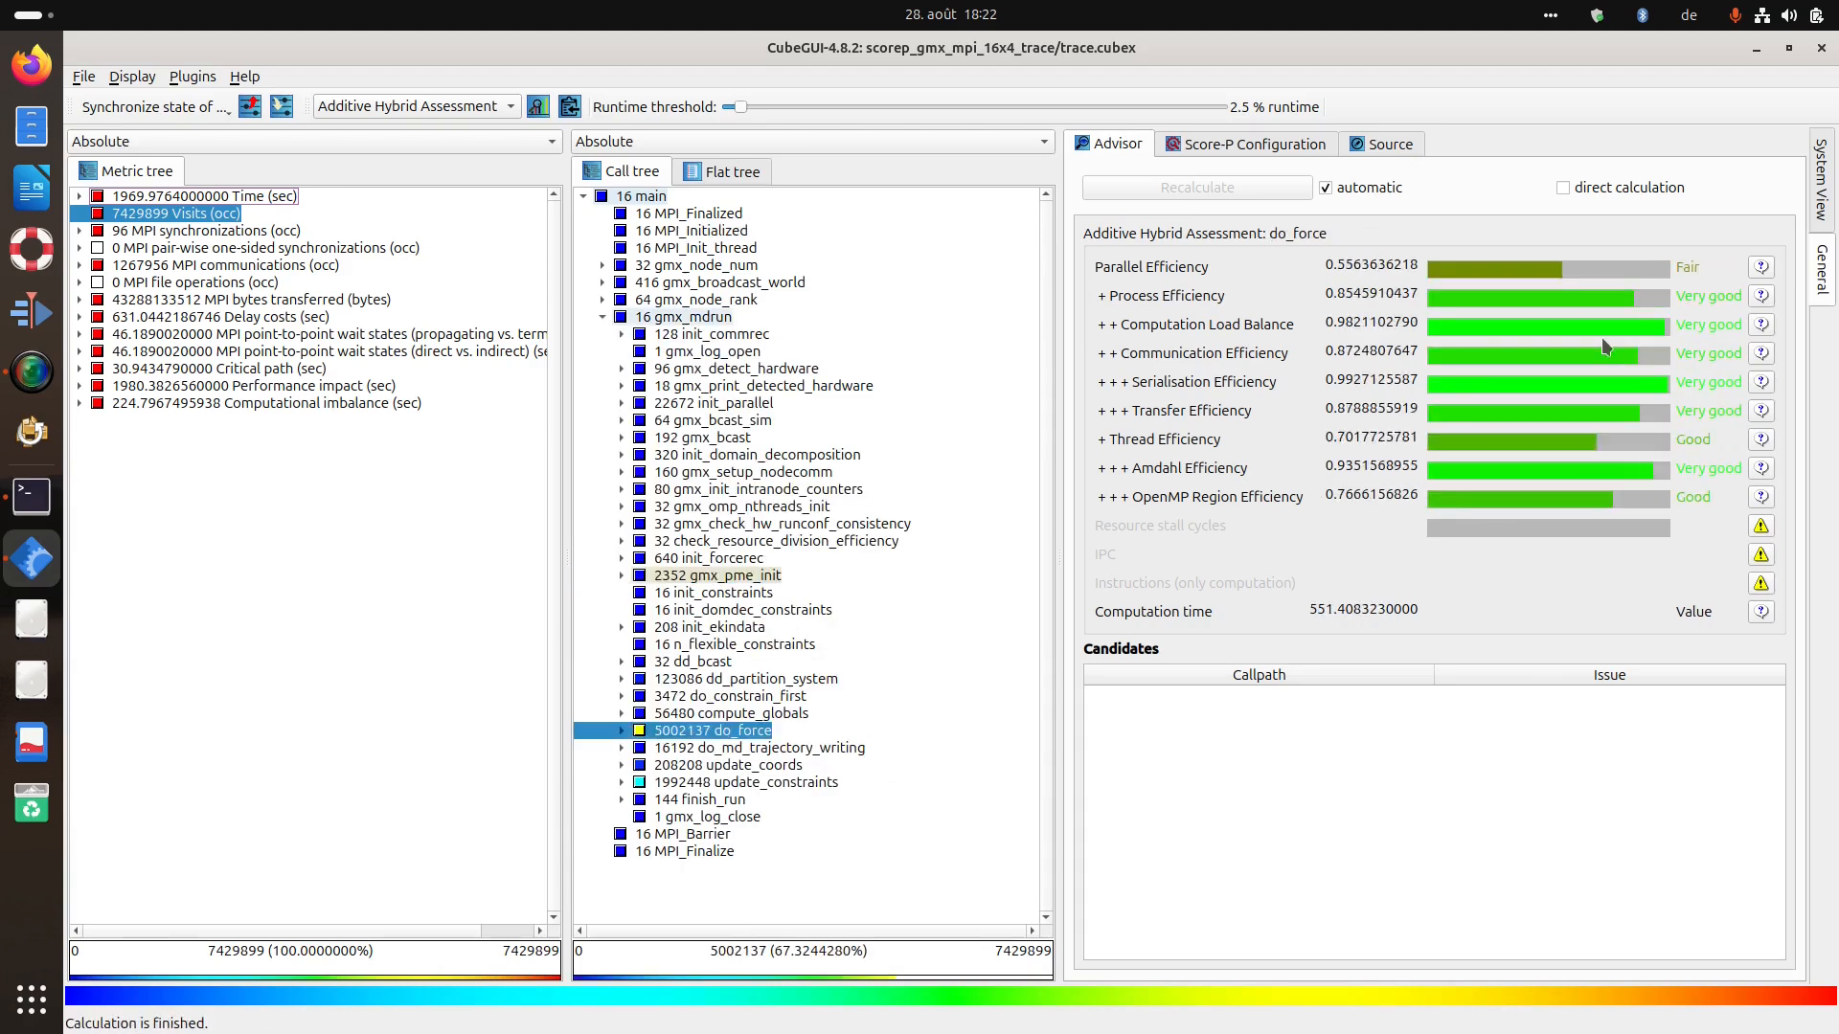
click(719, 784)
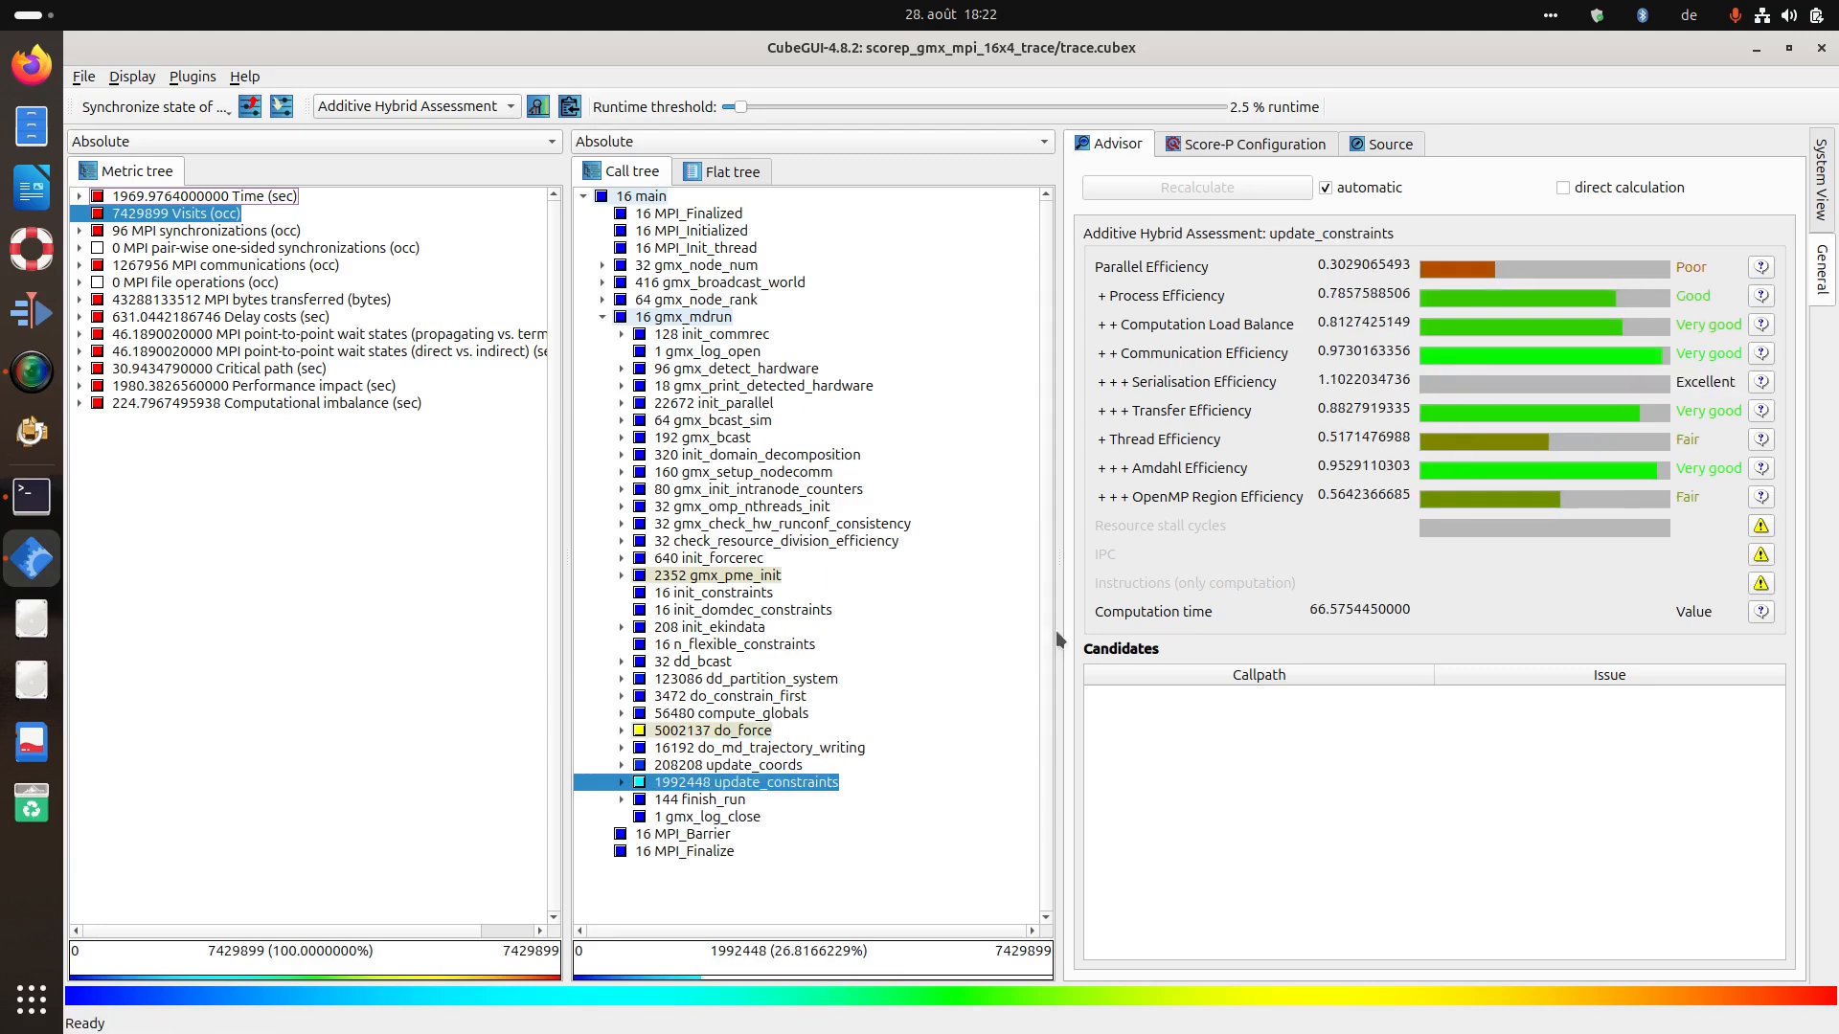
click(679, 577)
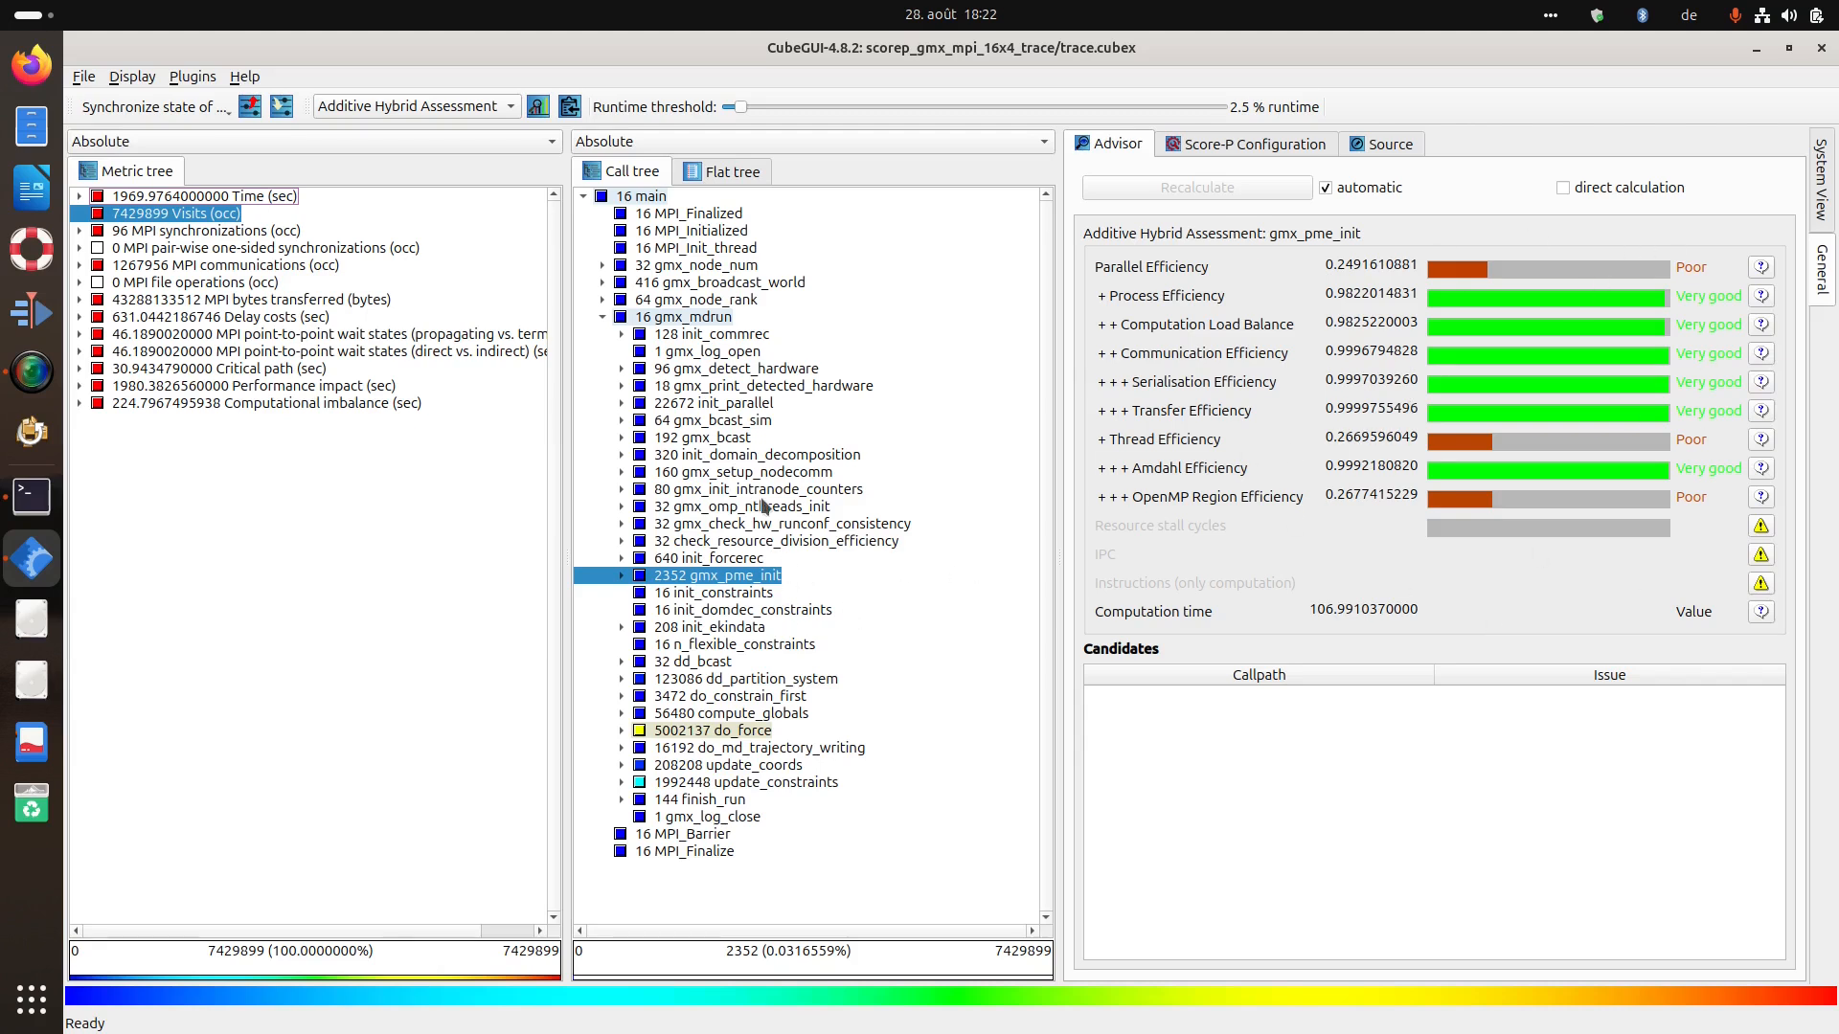
Turn off automatic calculation, expand check_resource_division_efficiency and do_force, and recalculate the Advisor assessment for do_force_cutsVERLET.
click(1330, 190)
click(688, 368)
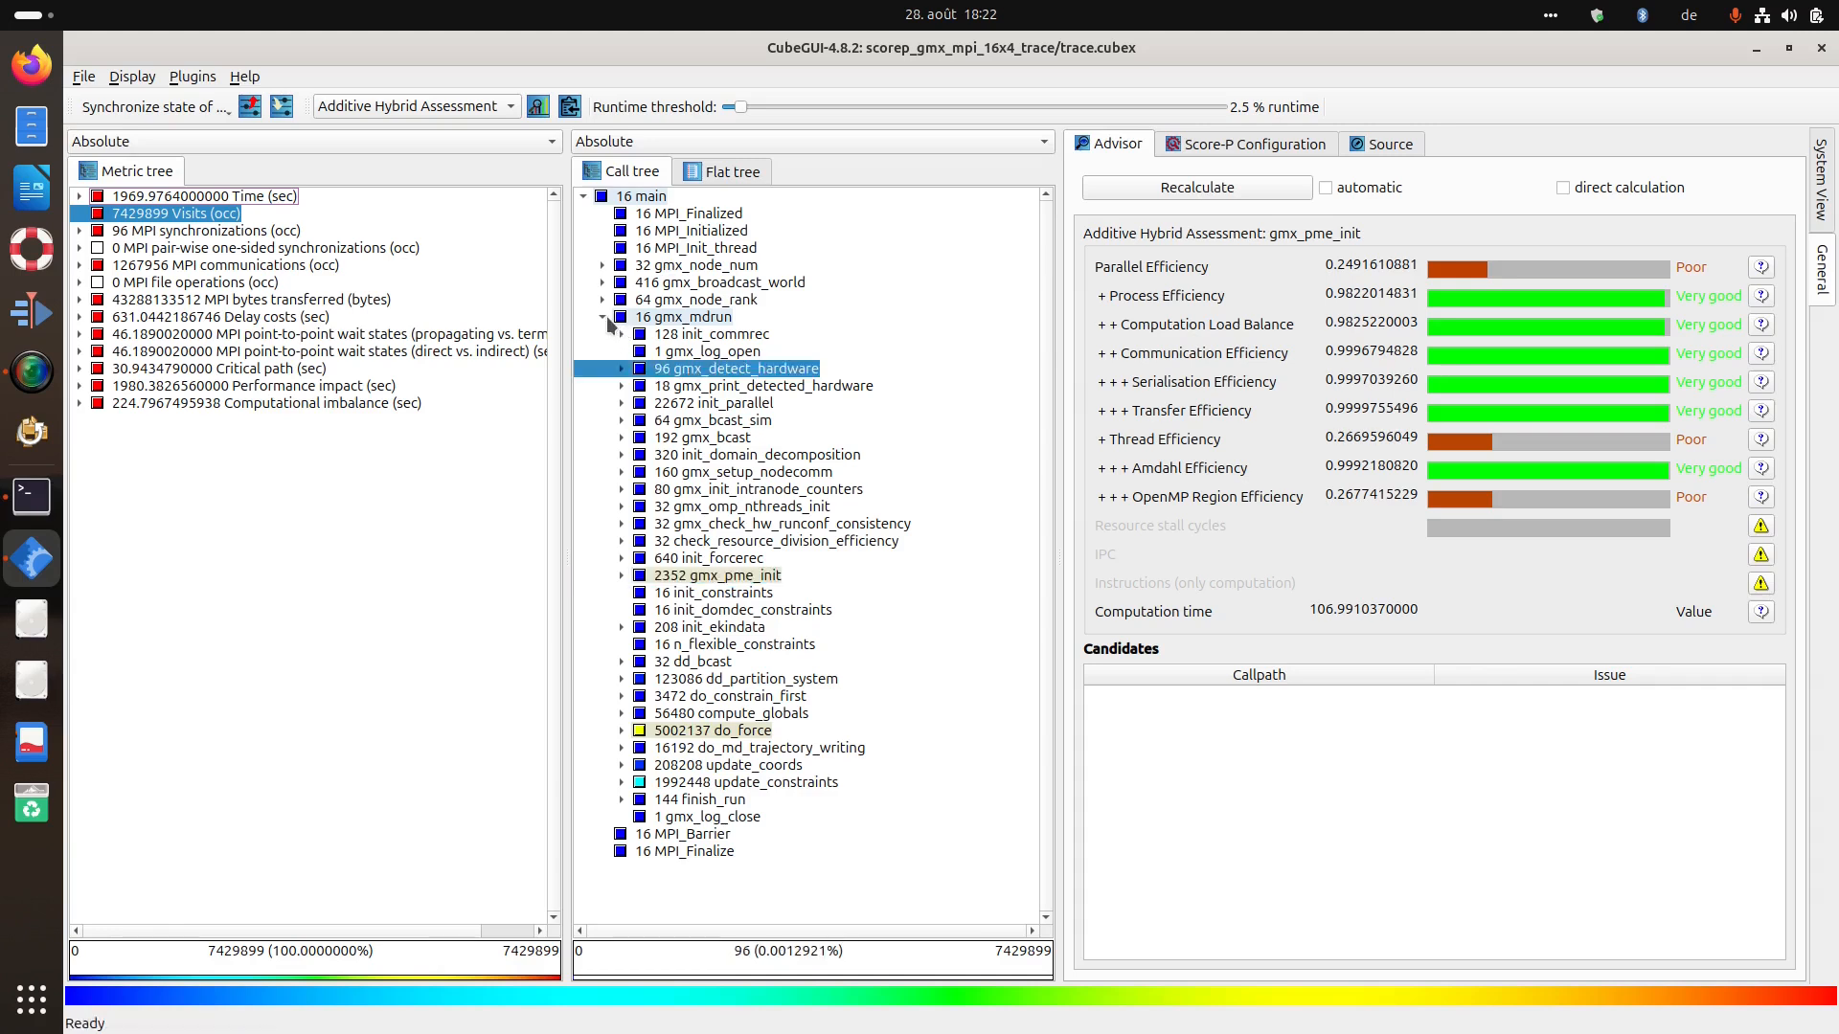
click(621, 542)
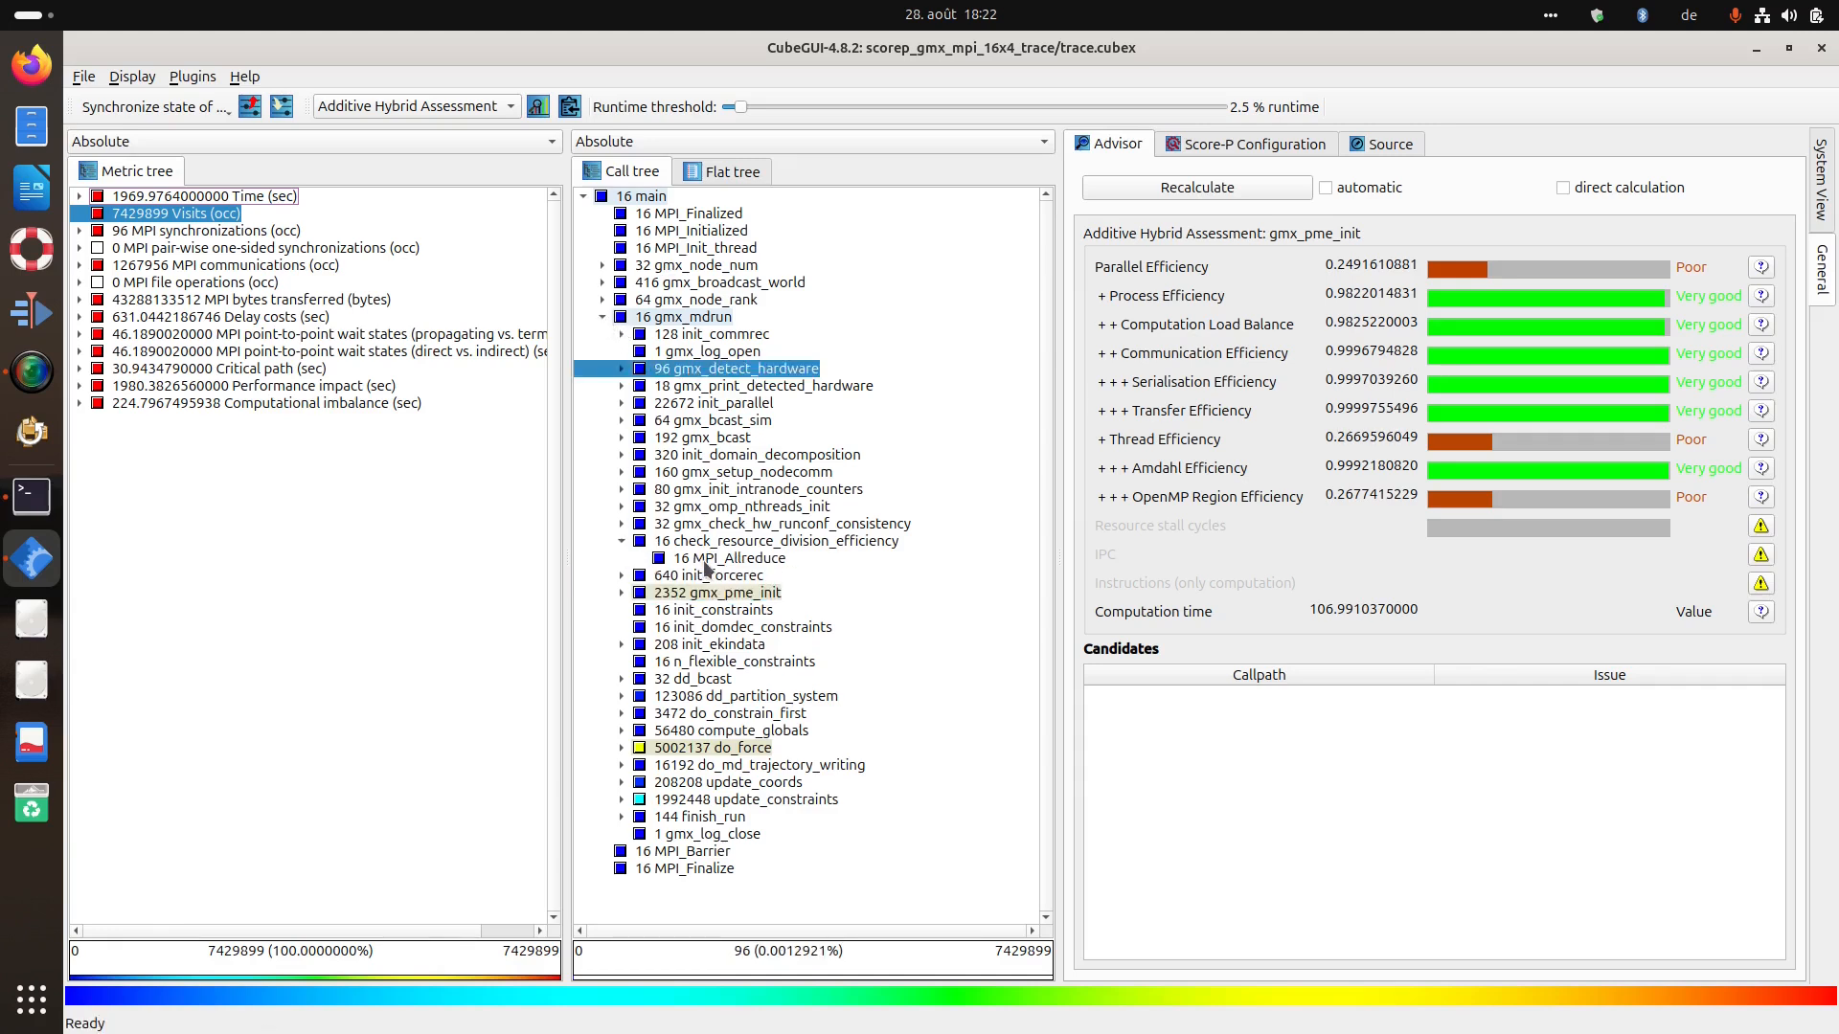
click(622, 747)
click(687, 766)
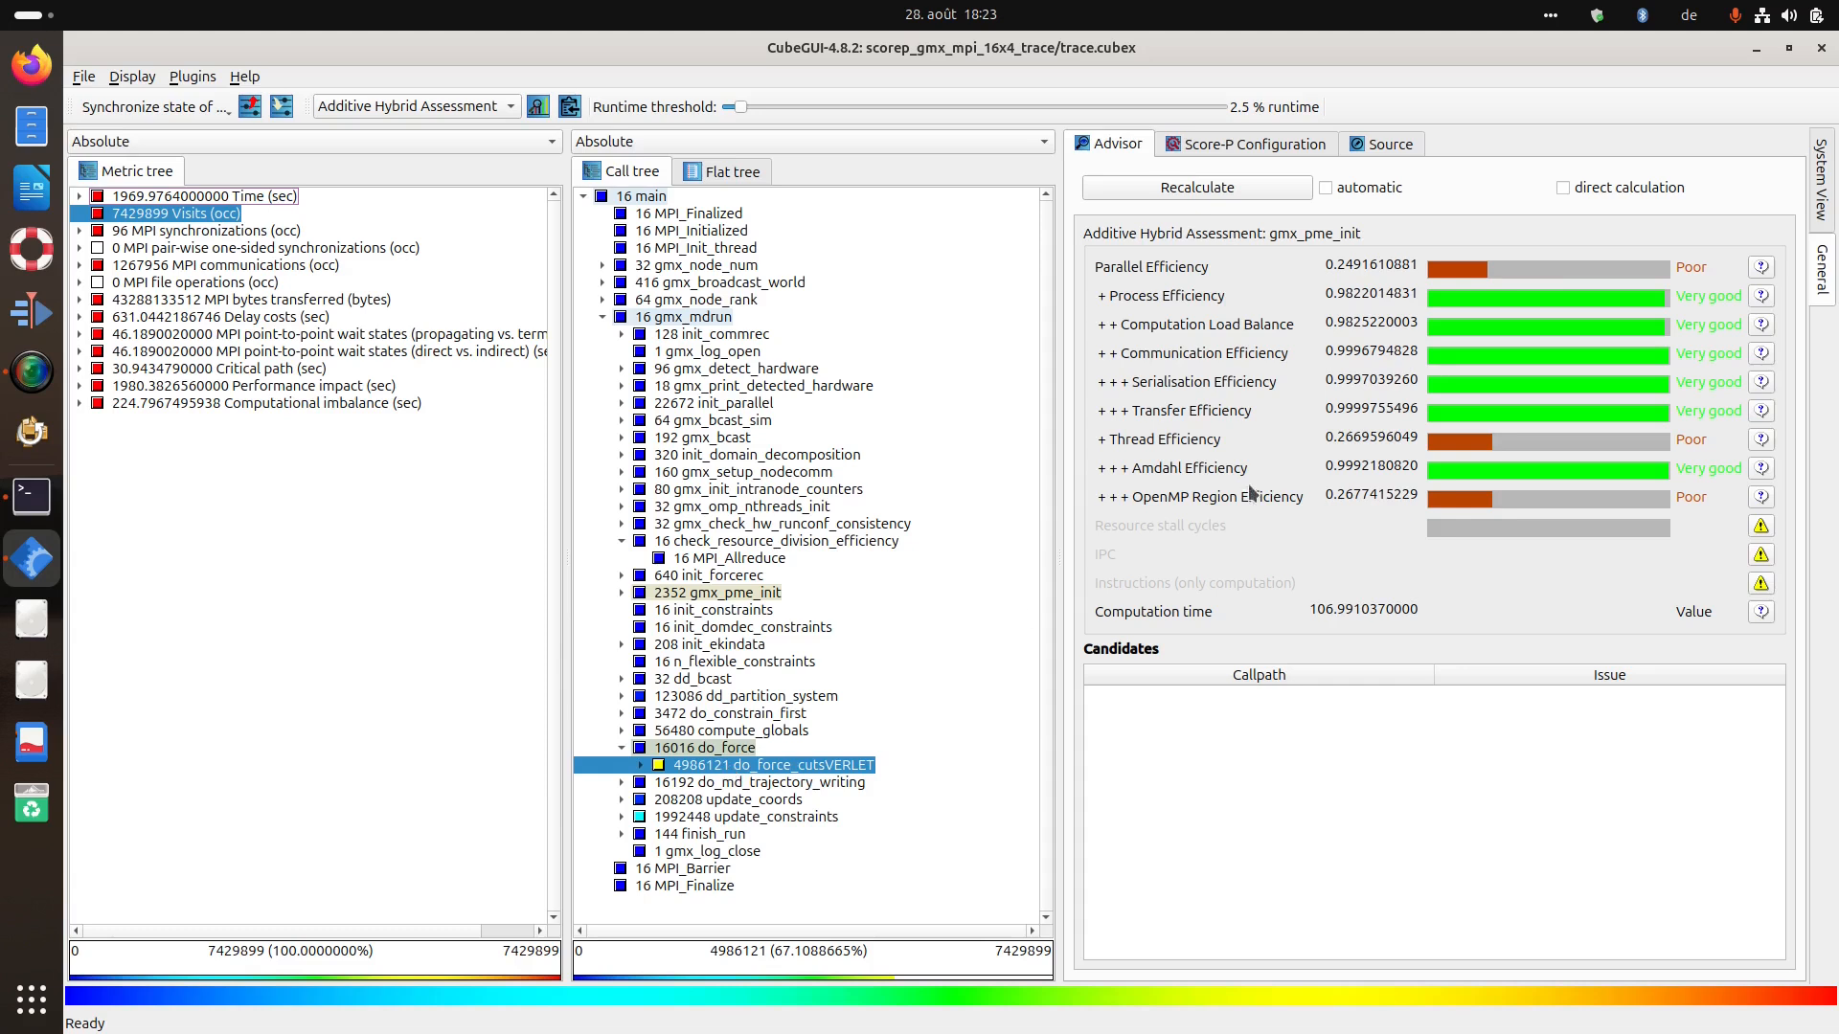
click(1226, 189)
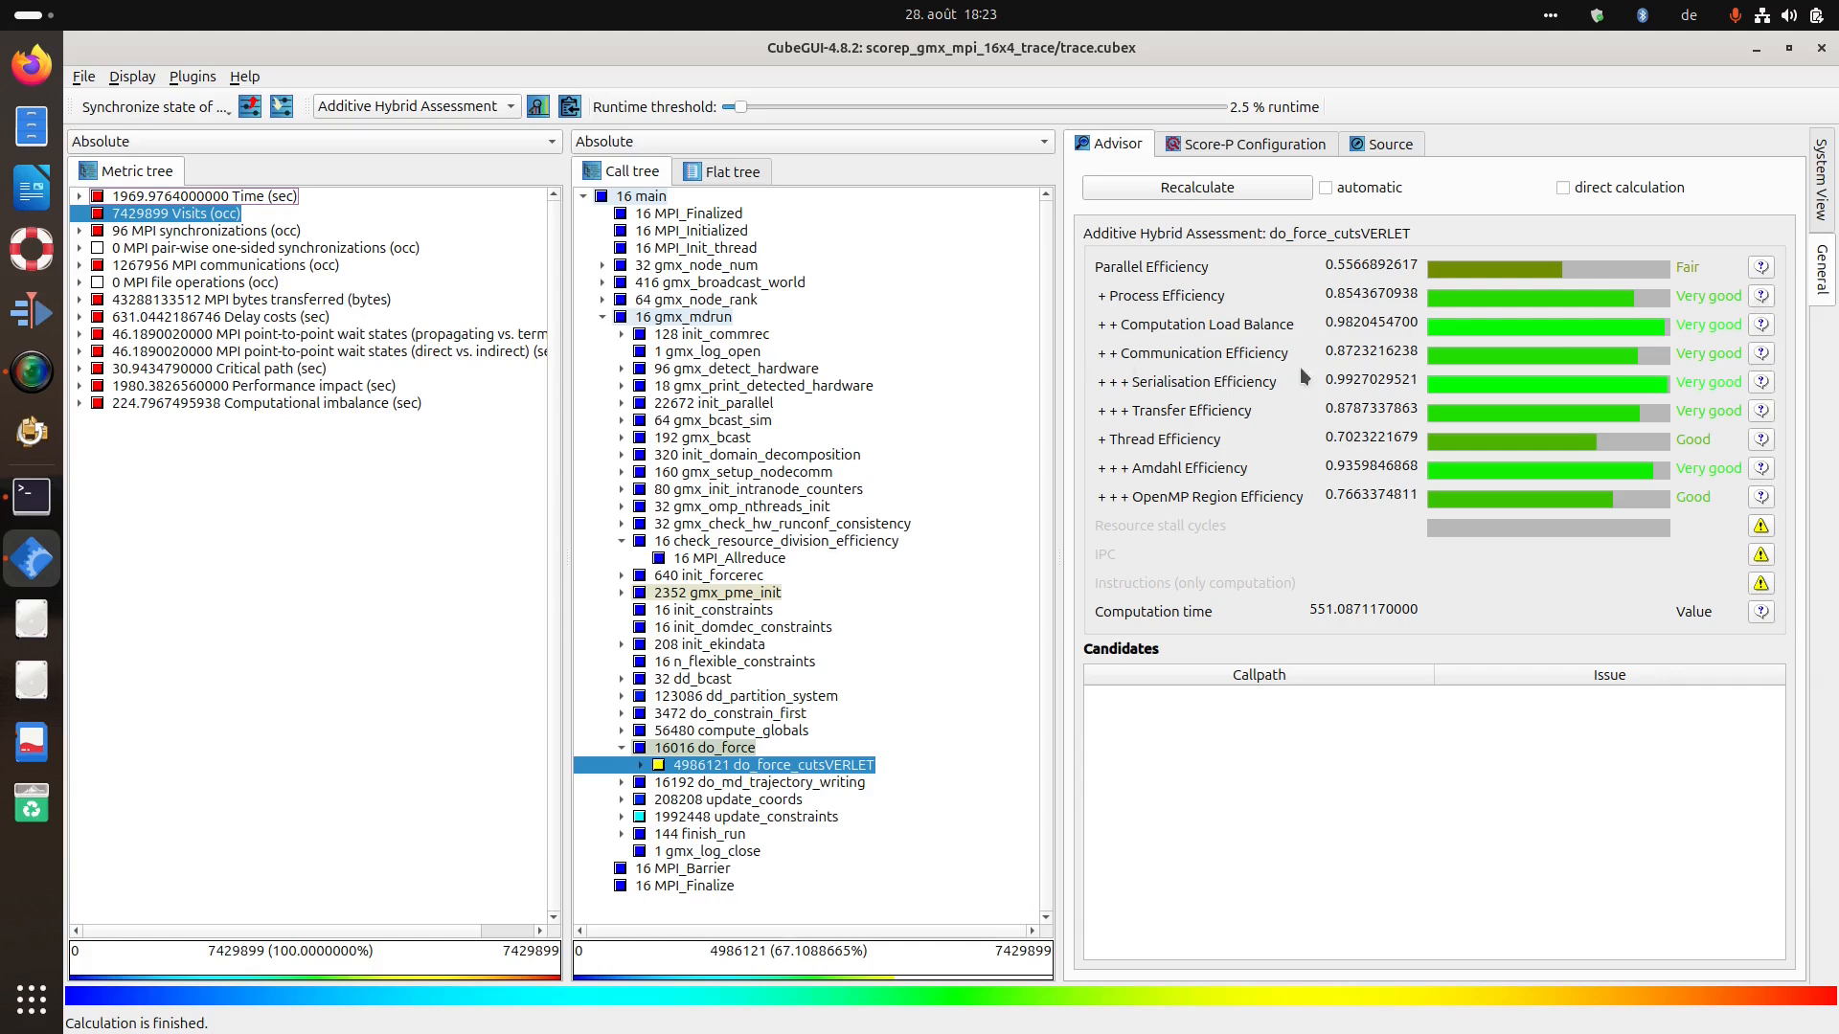
Consult the Communication Efficiency formula documentation and compare the do_force_cutsVERLET assessment with and without direct calculation, leaving direct calculation on.
click(1761, 354)
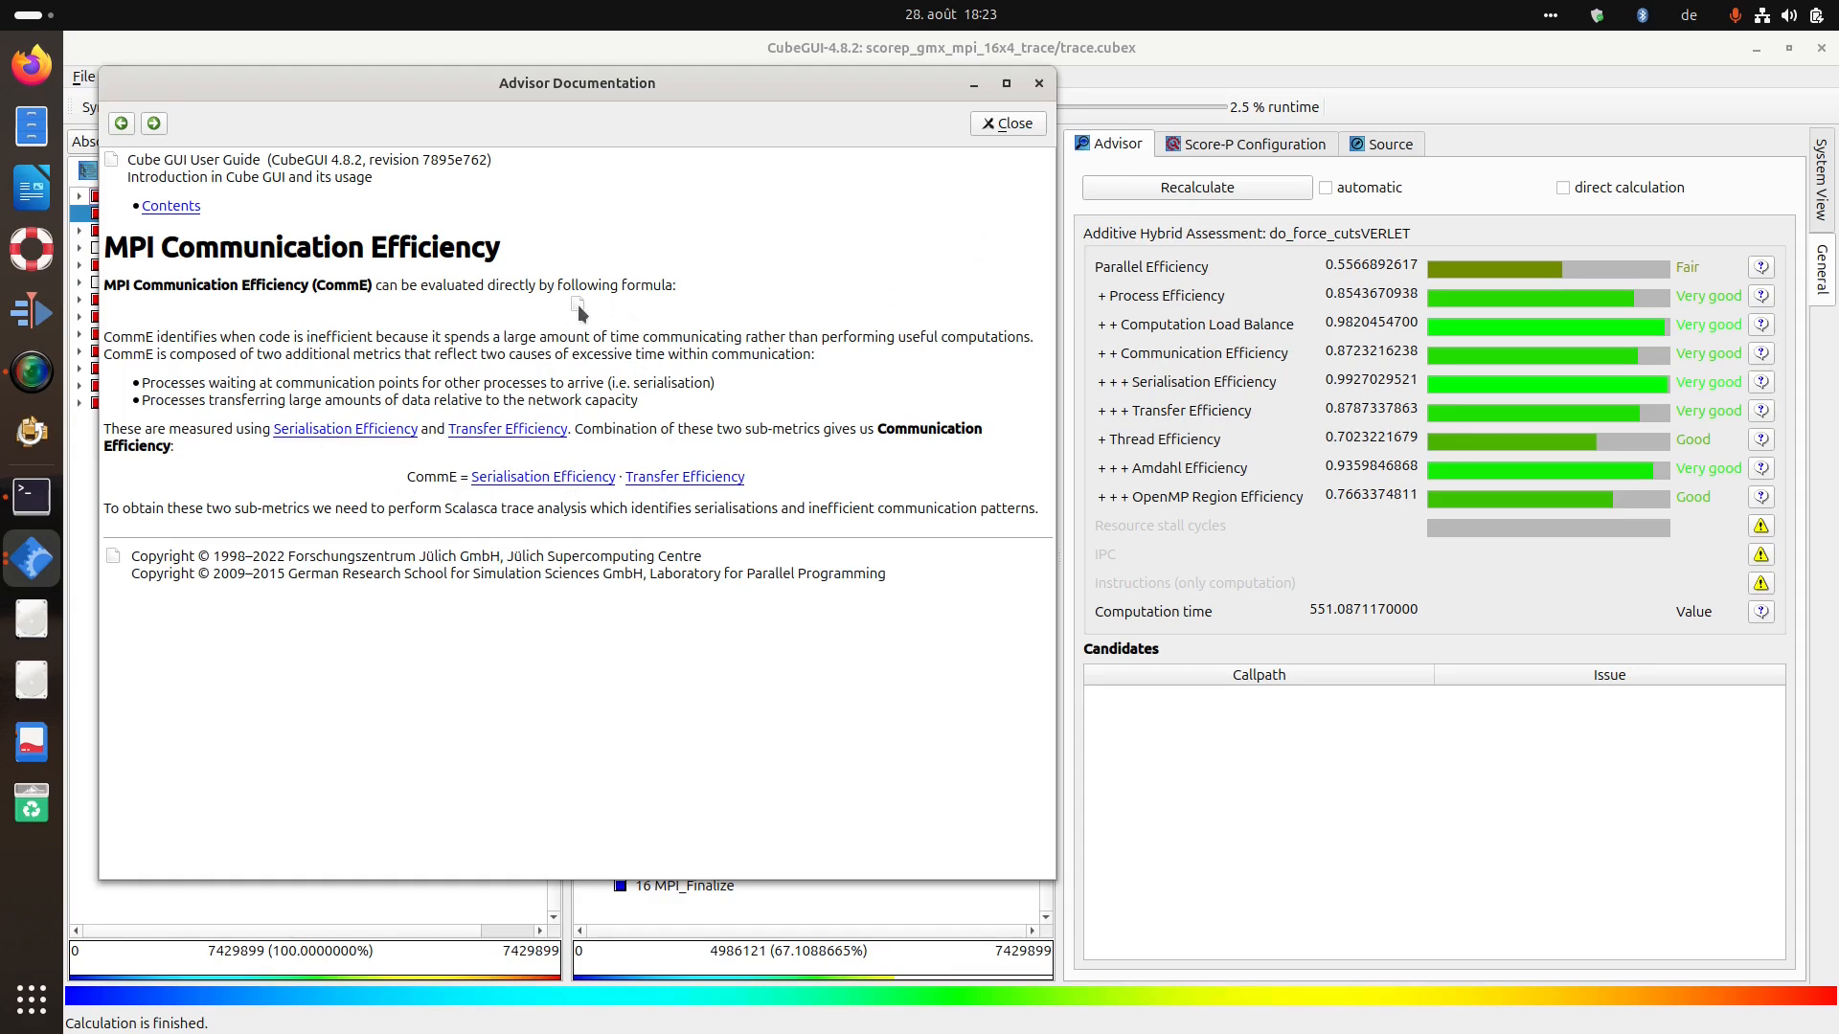
click(1039, 85)
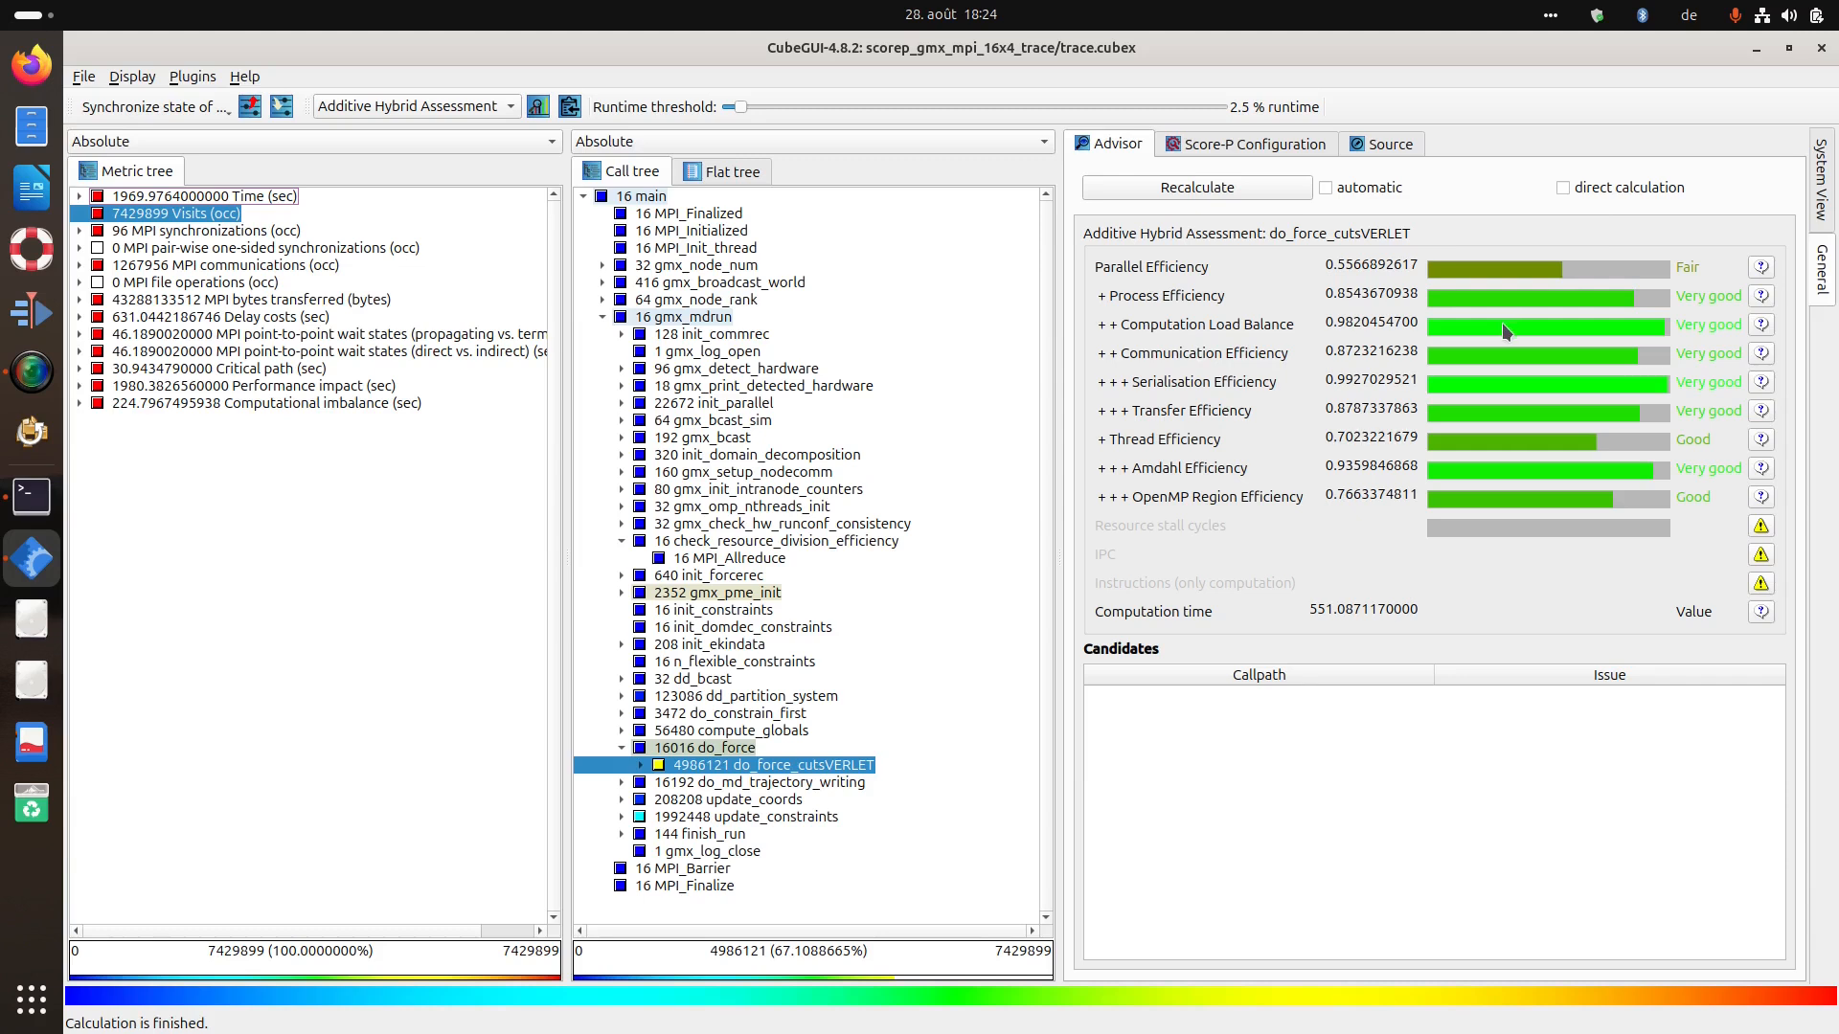
click(1615, 185)
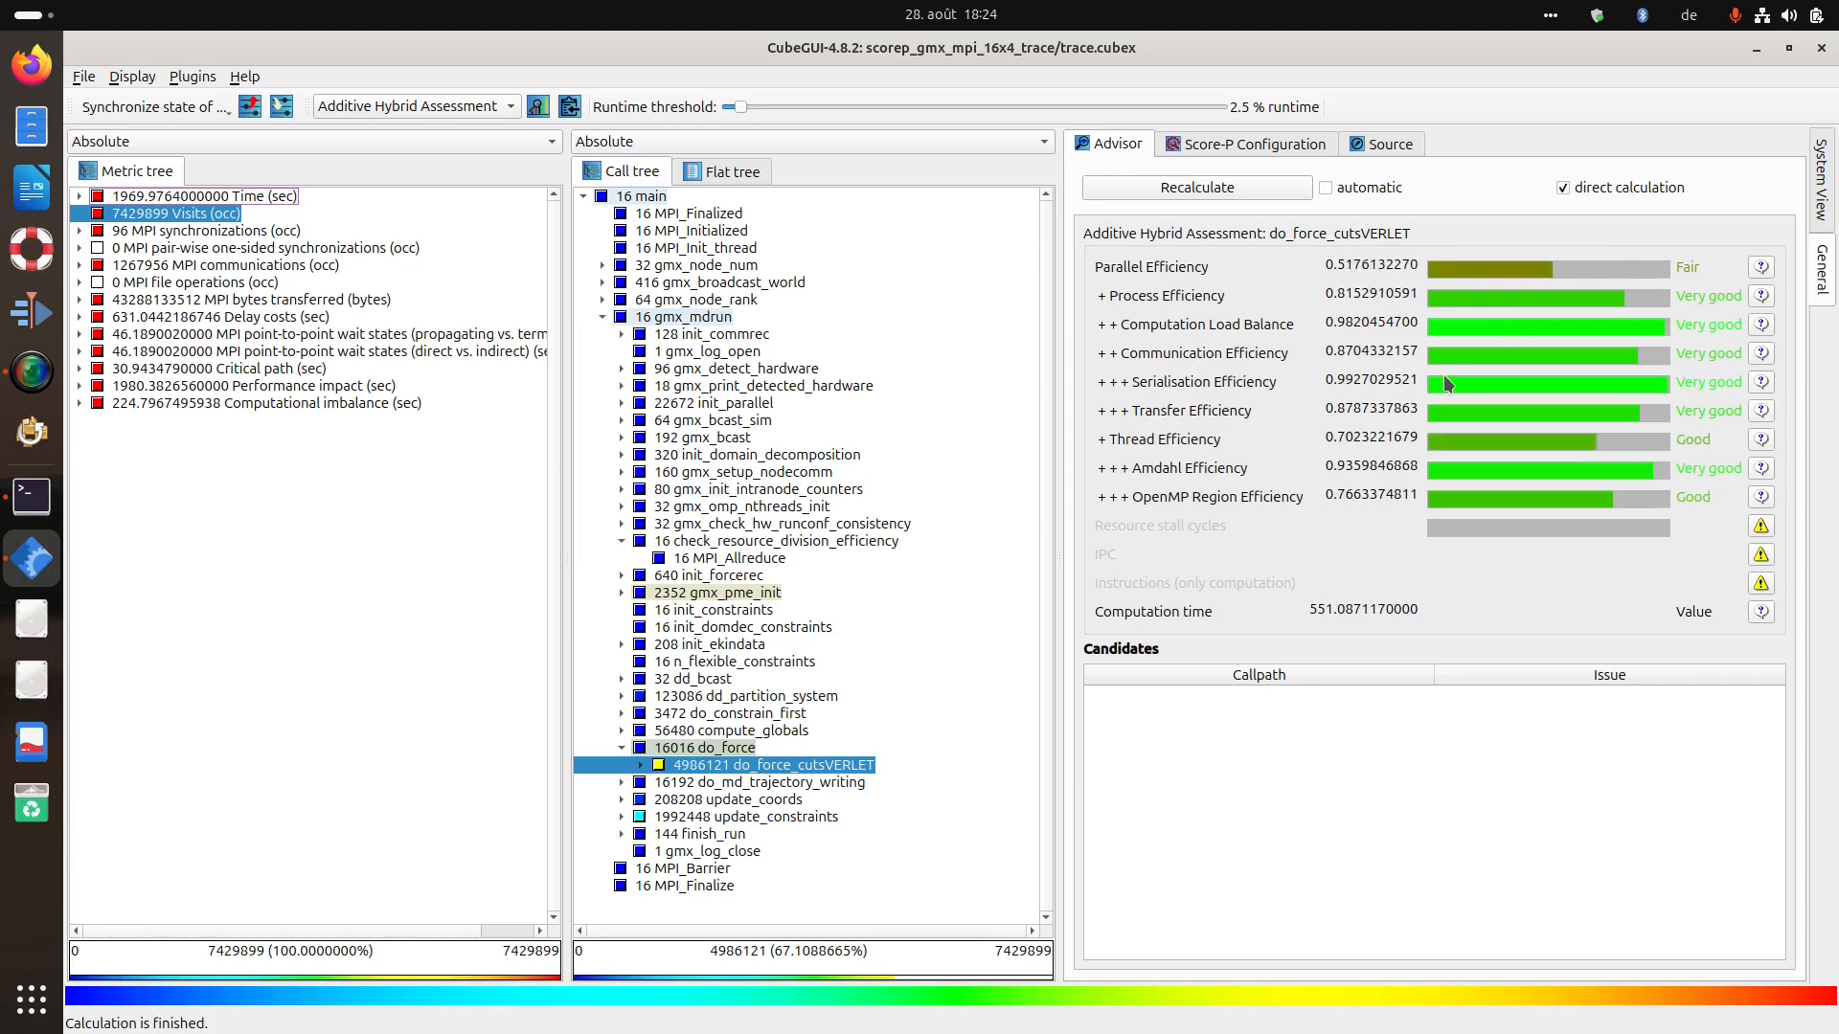
click(1589, 189)
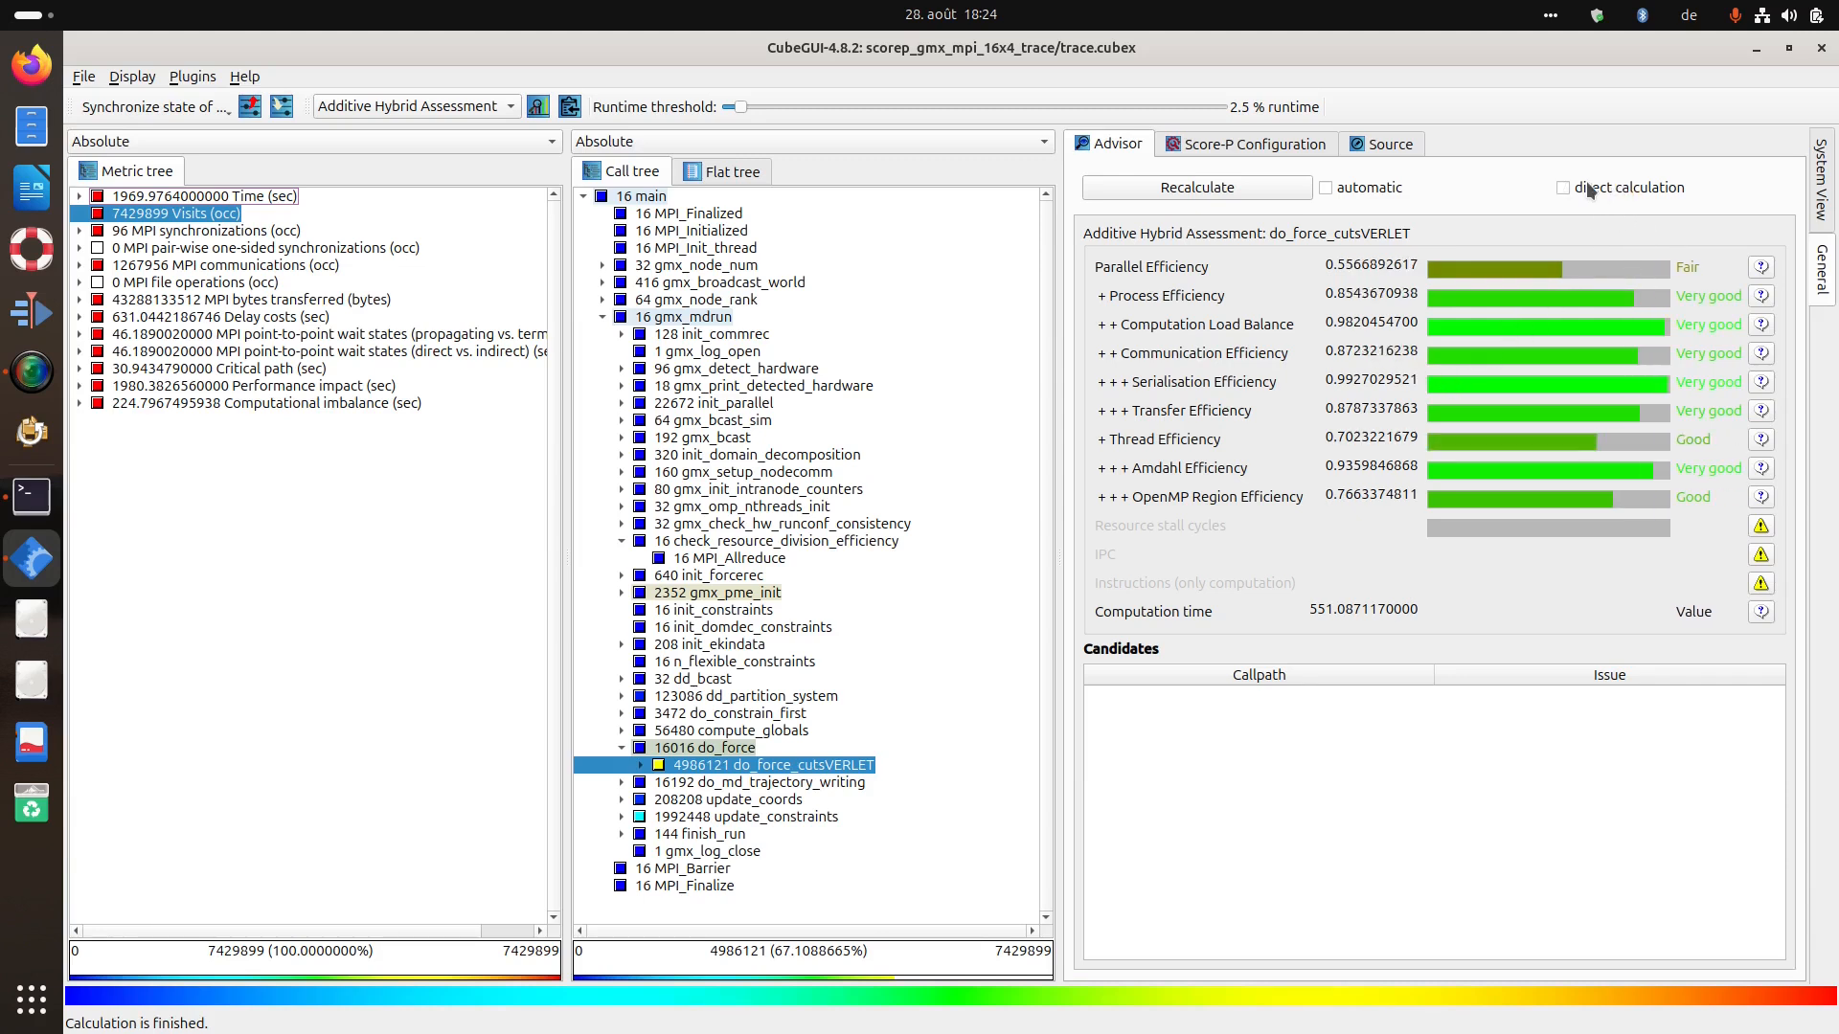
click(1589, 187)
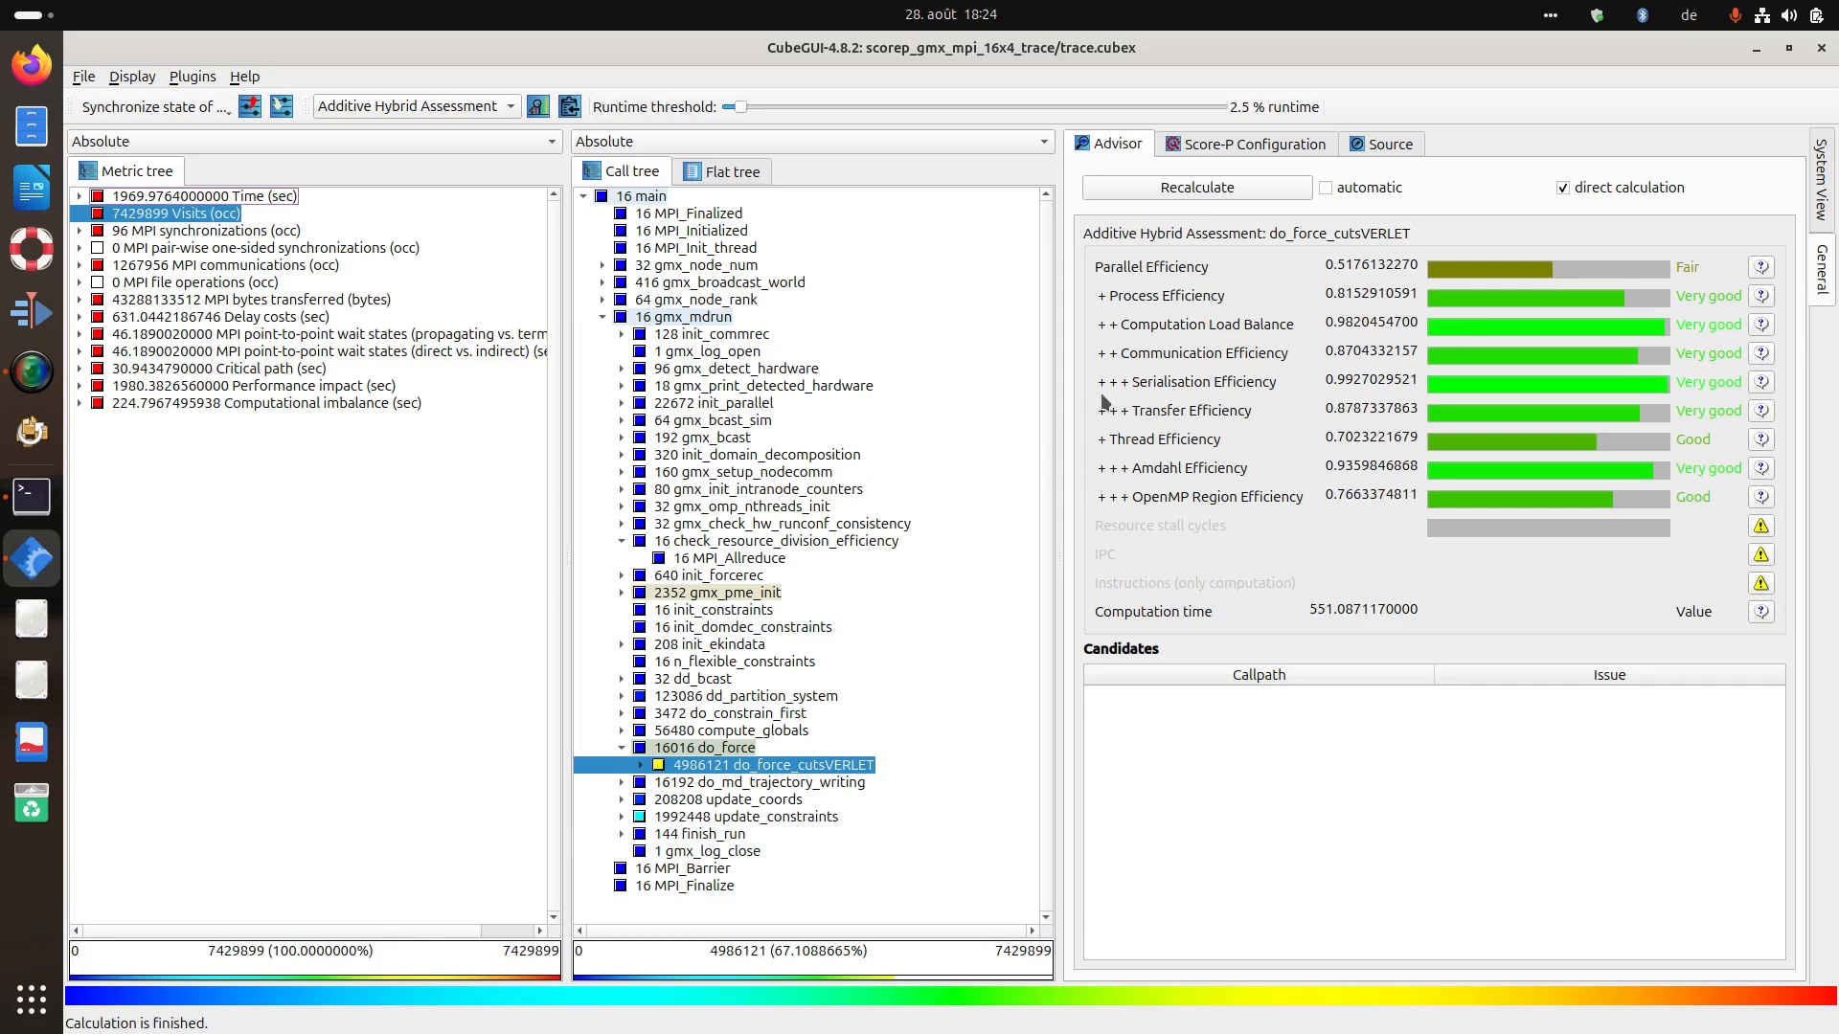
click(1602, 189)
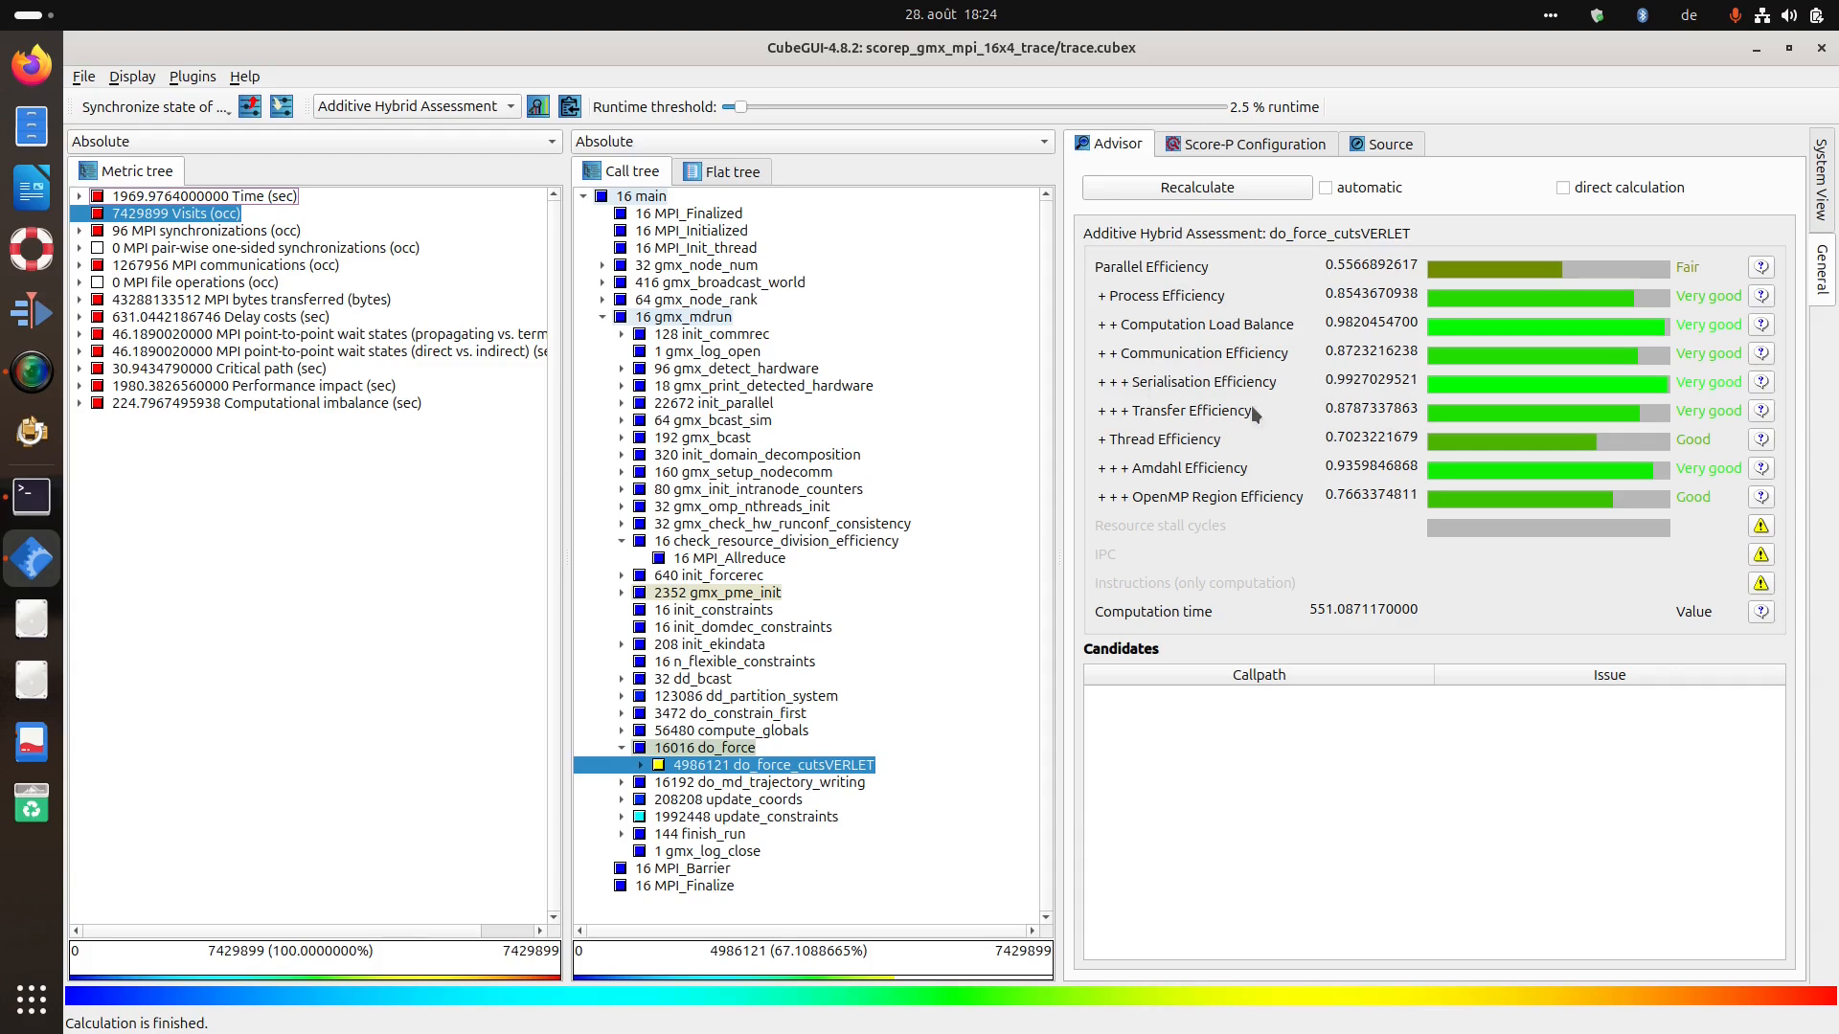
click(1588, 192)
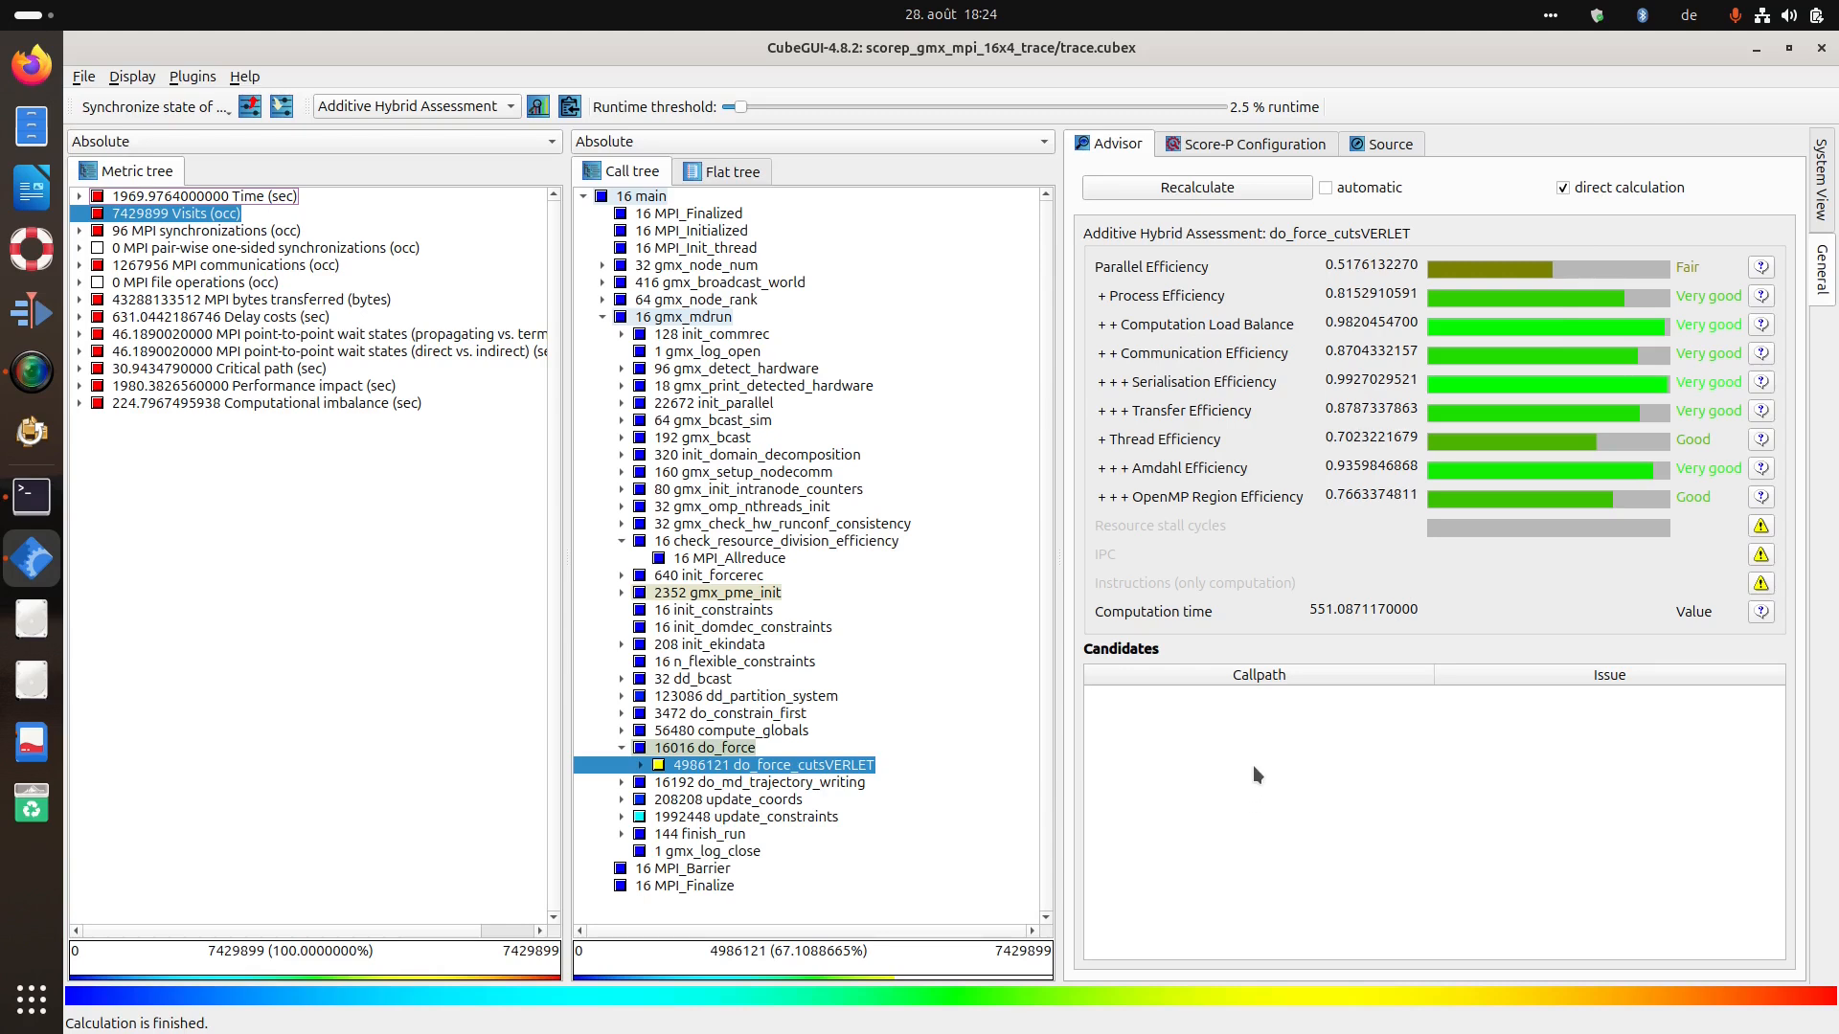
Collapse do_force and gmx_mdrun in the call tree and assess gmx_mdrun with direct calculation turned off.
click(602, 317)
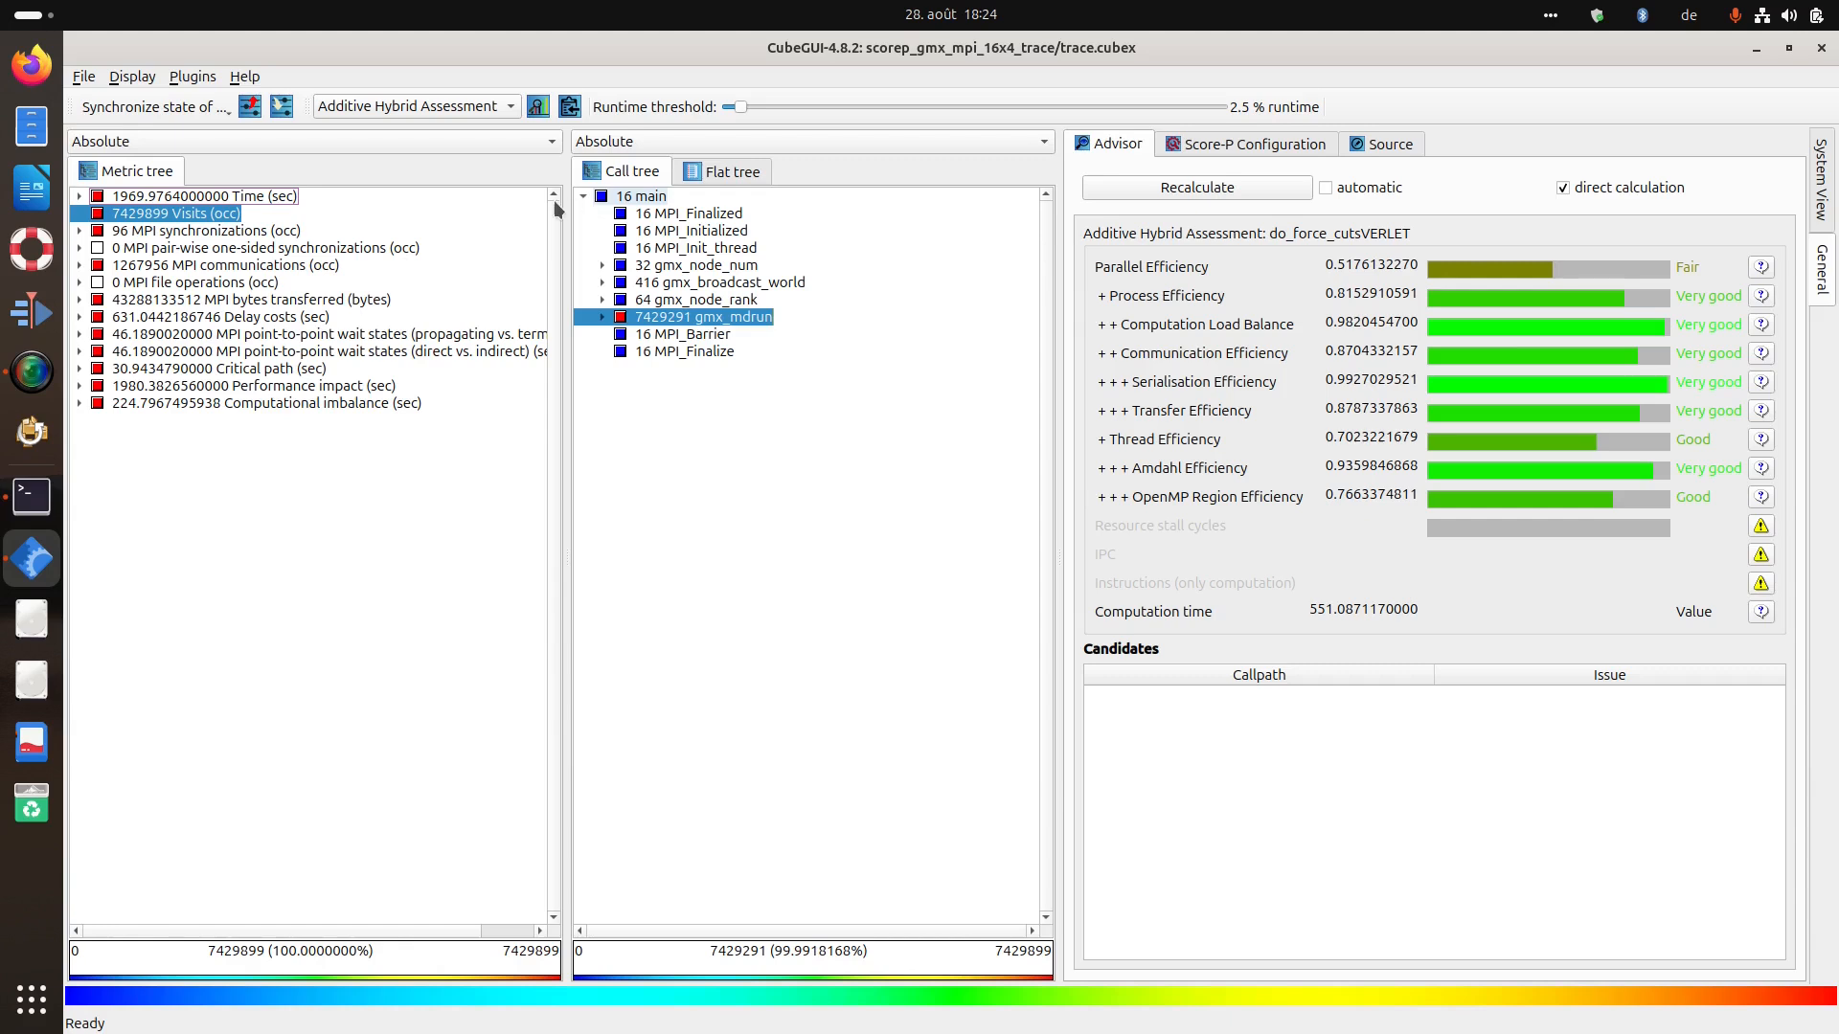
click(603, 317)
click(633, 598)
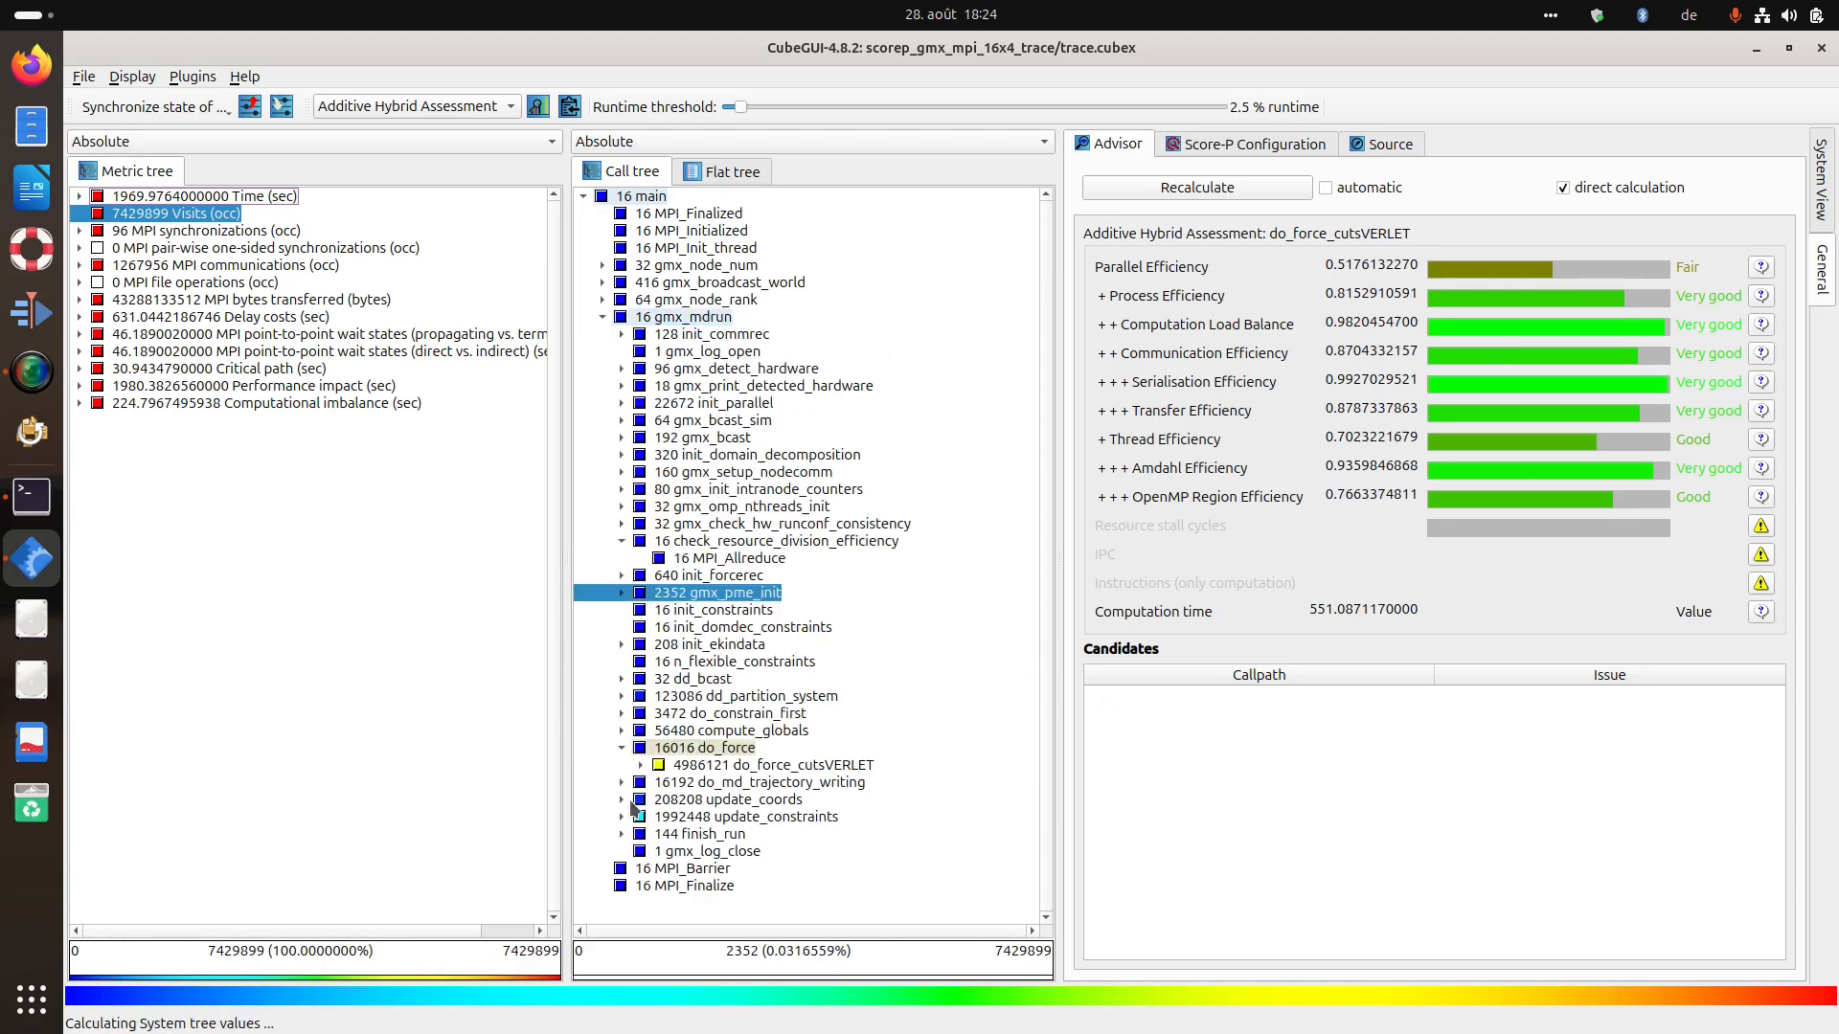
click(621, 749)
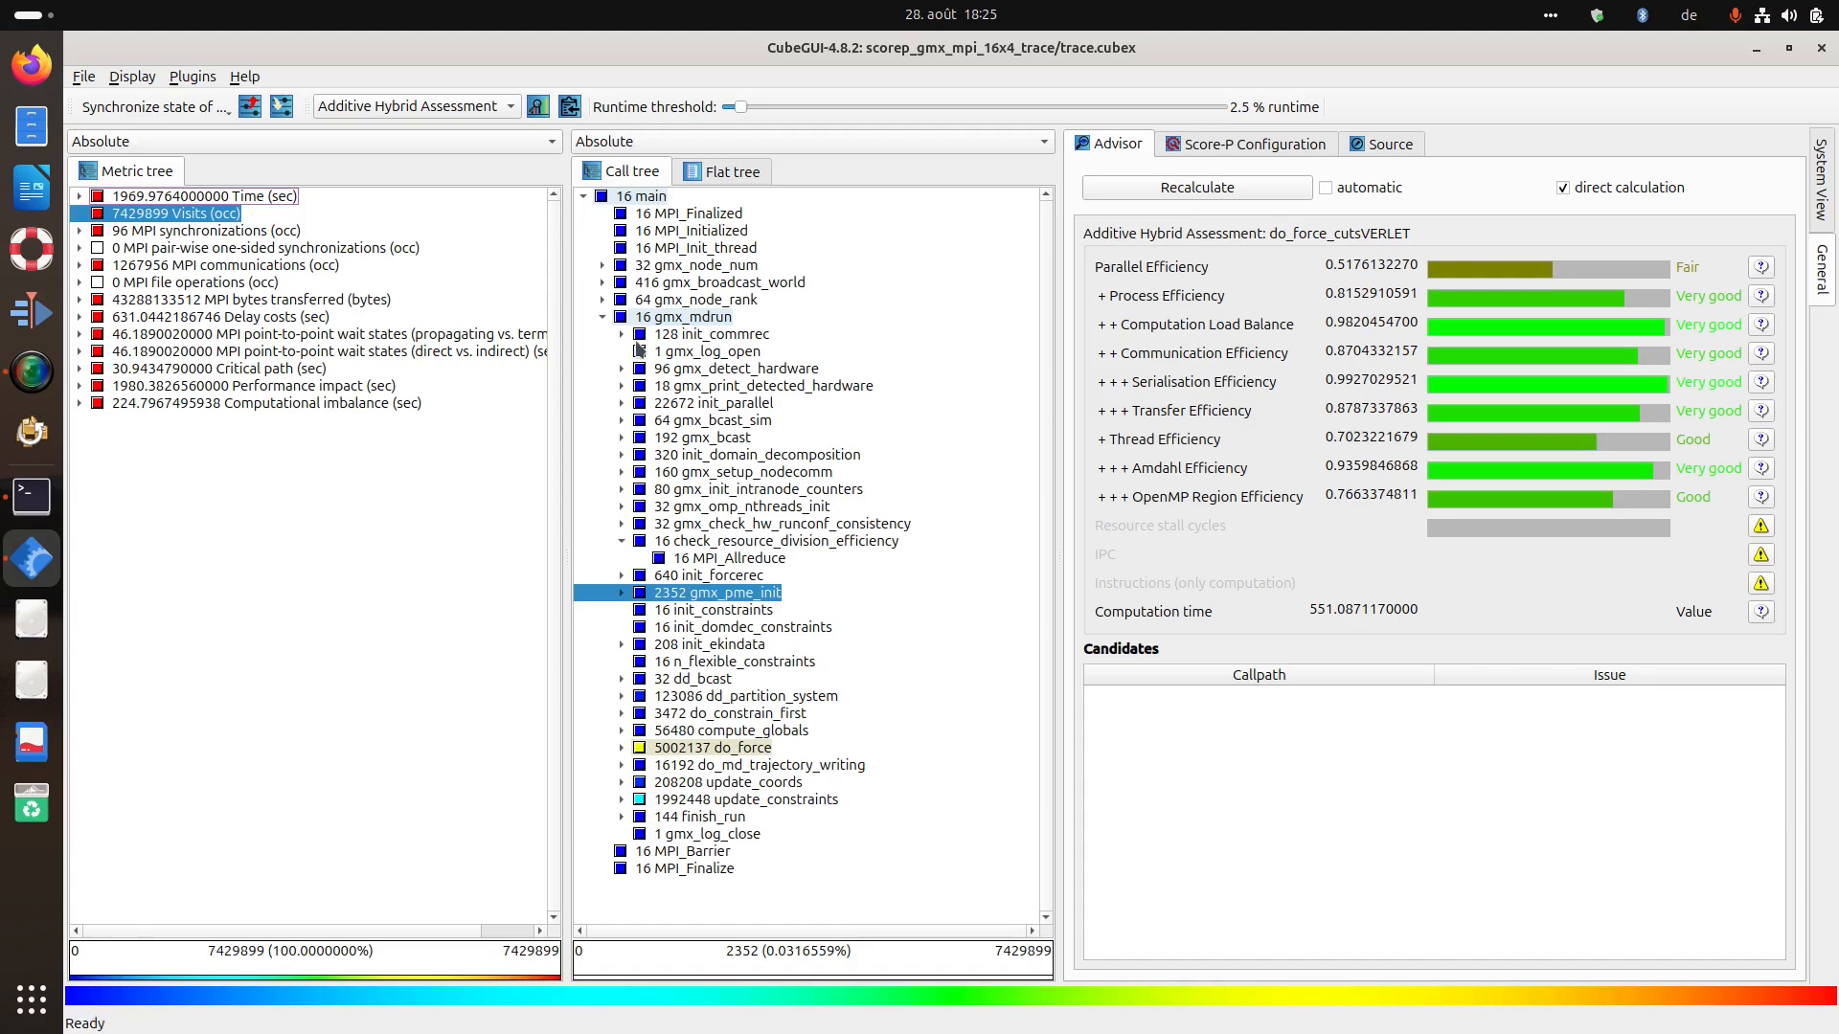
click(603, 317)
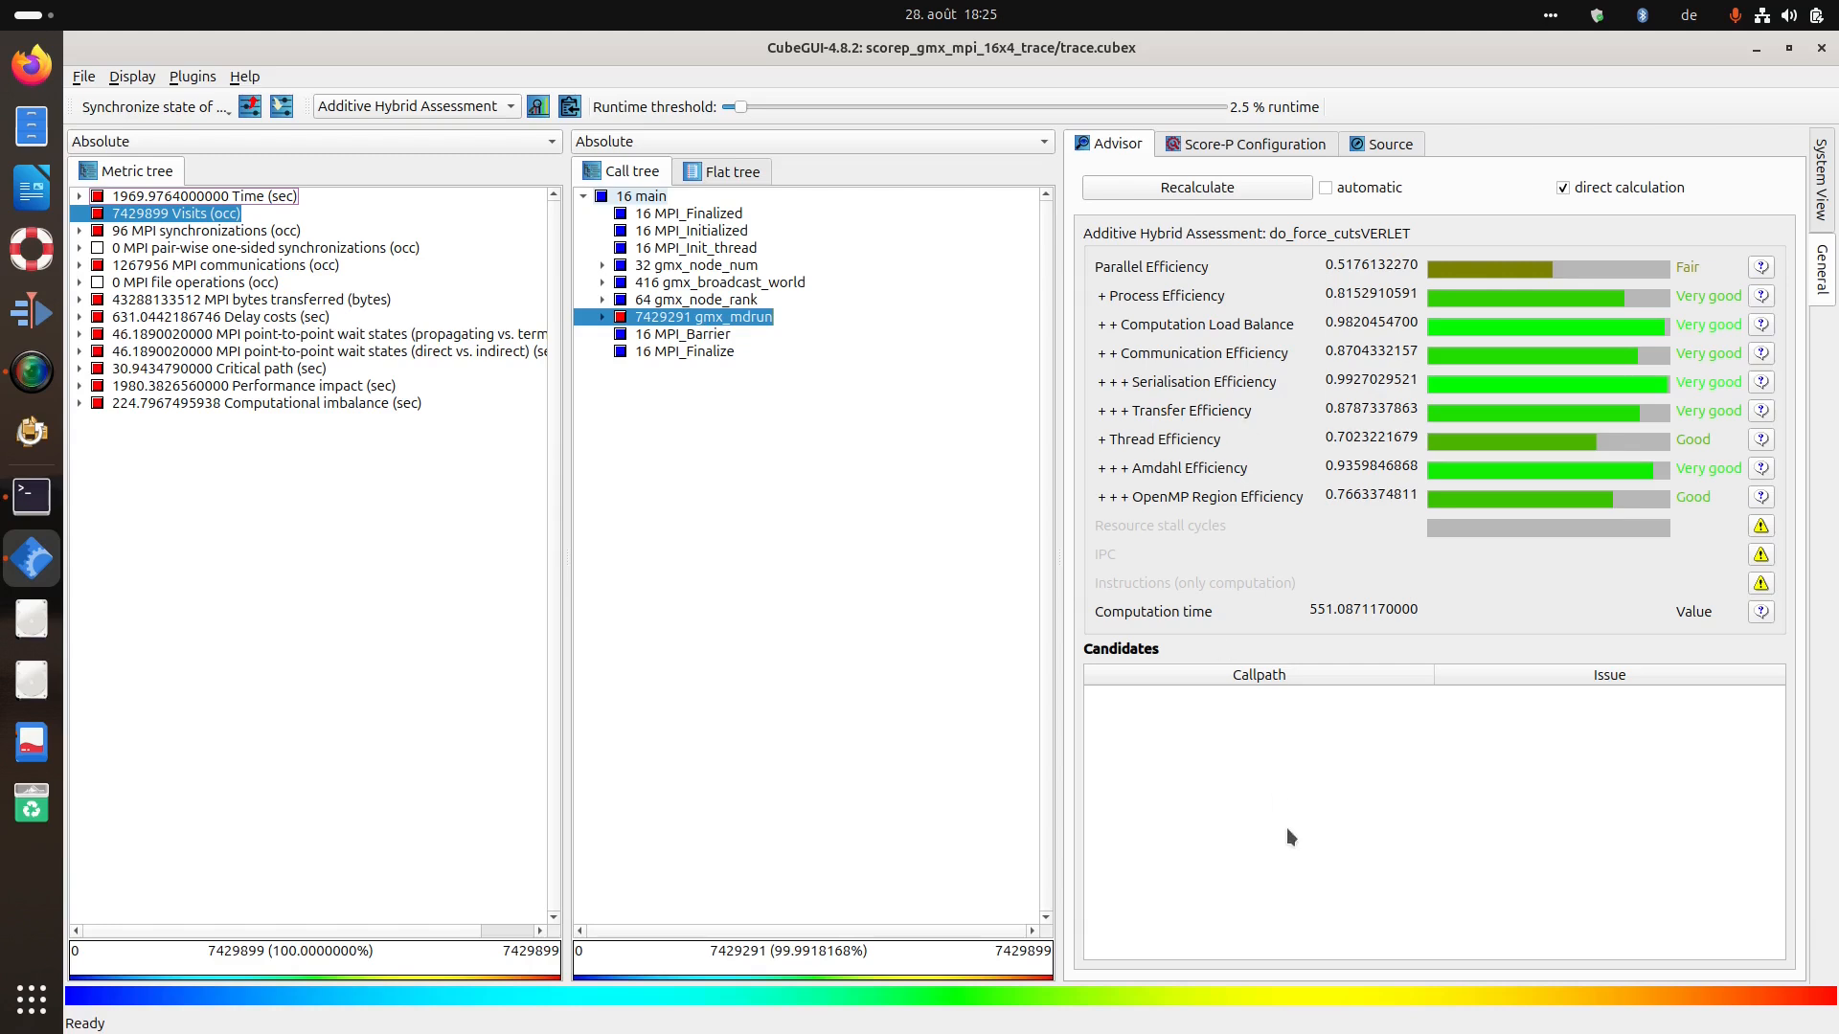
click(1562, 187)
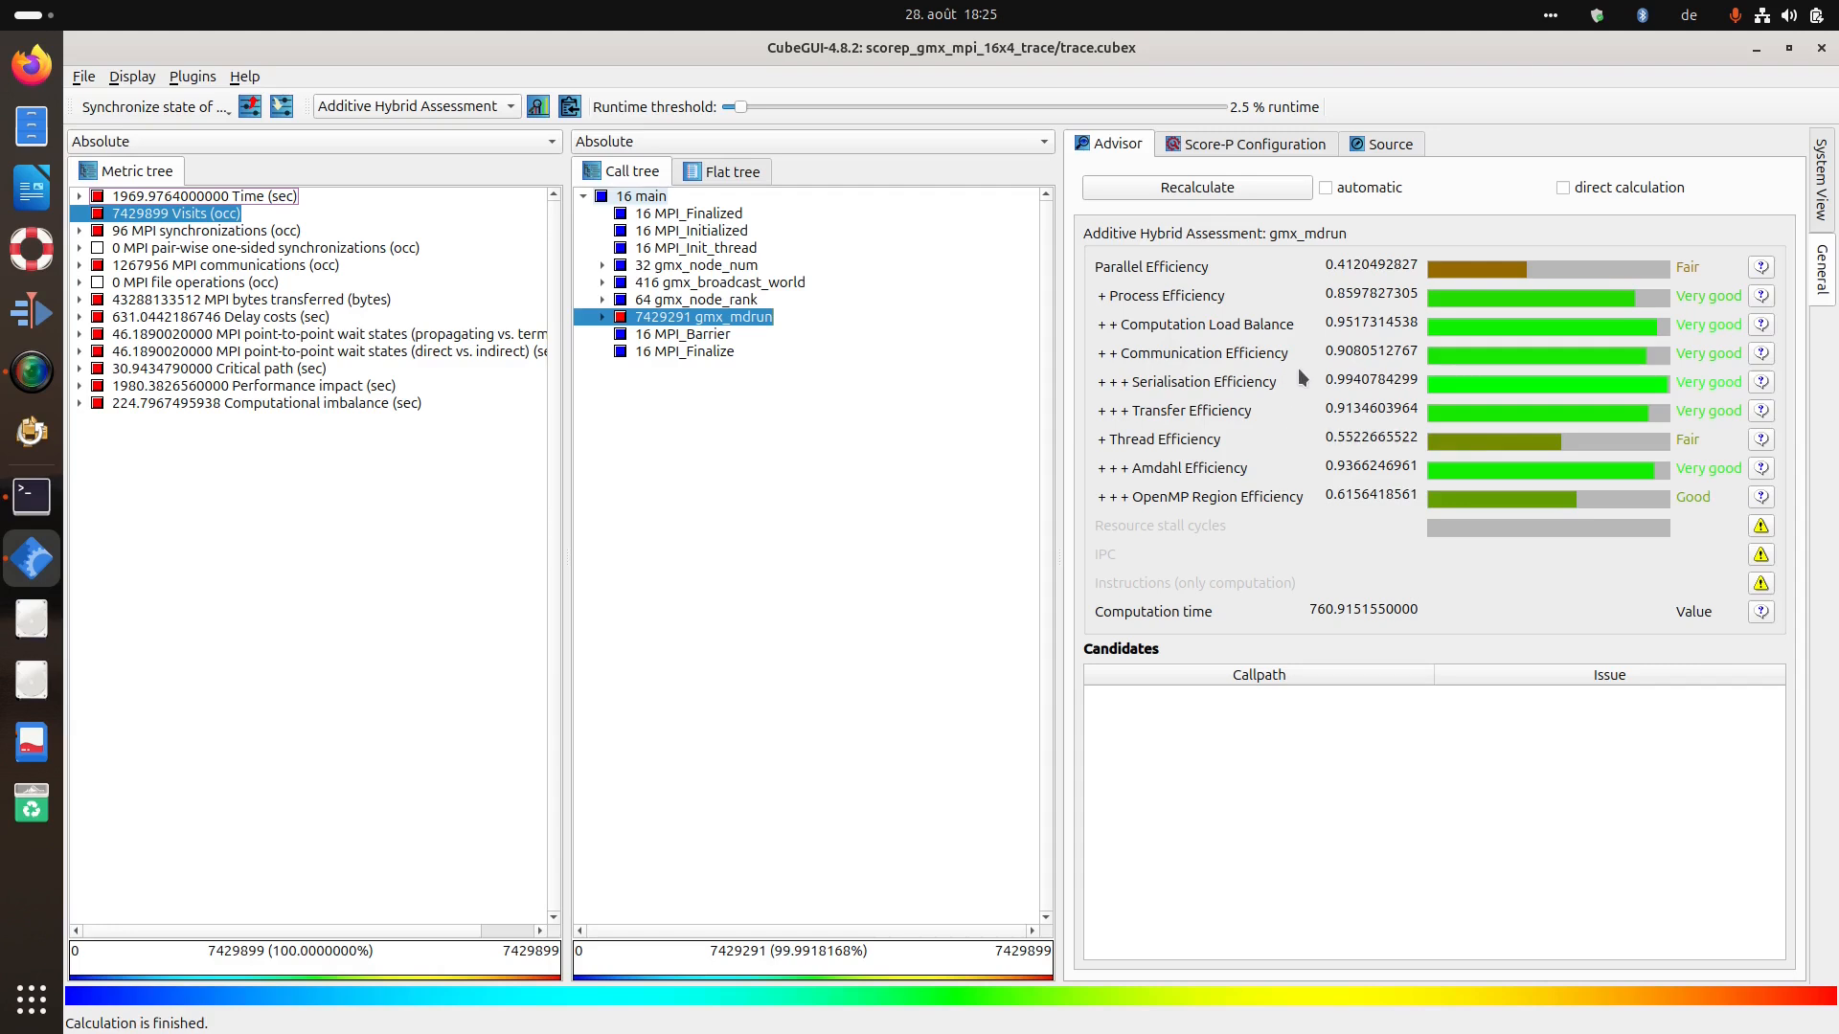
Consult the Advisor documentation for Serialisation Efficiency, Amdahl's Efficiency and Computation time, closing each page after reading.
click(1762, 382)
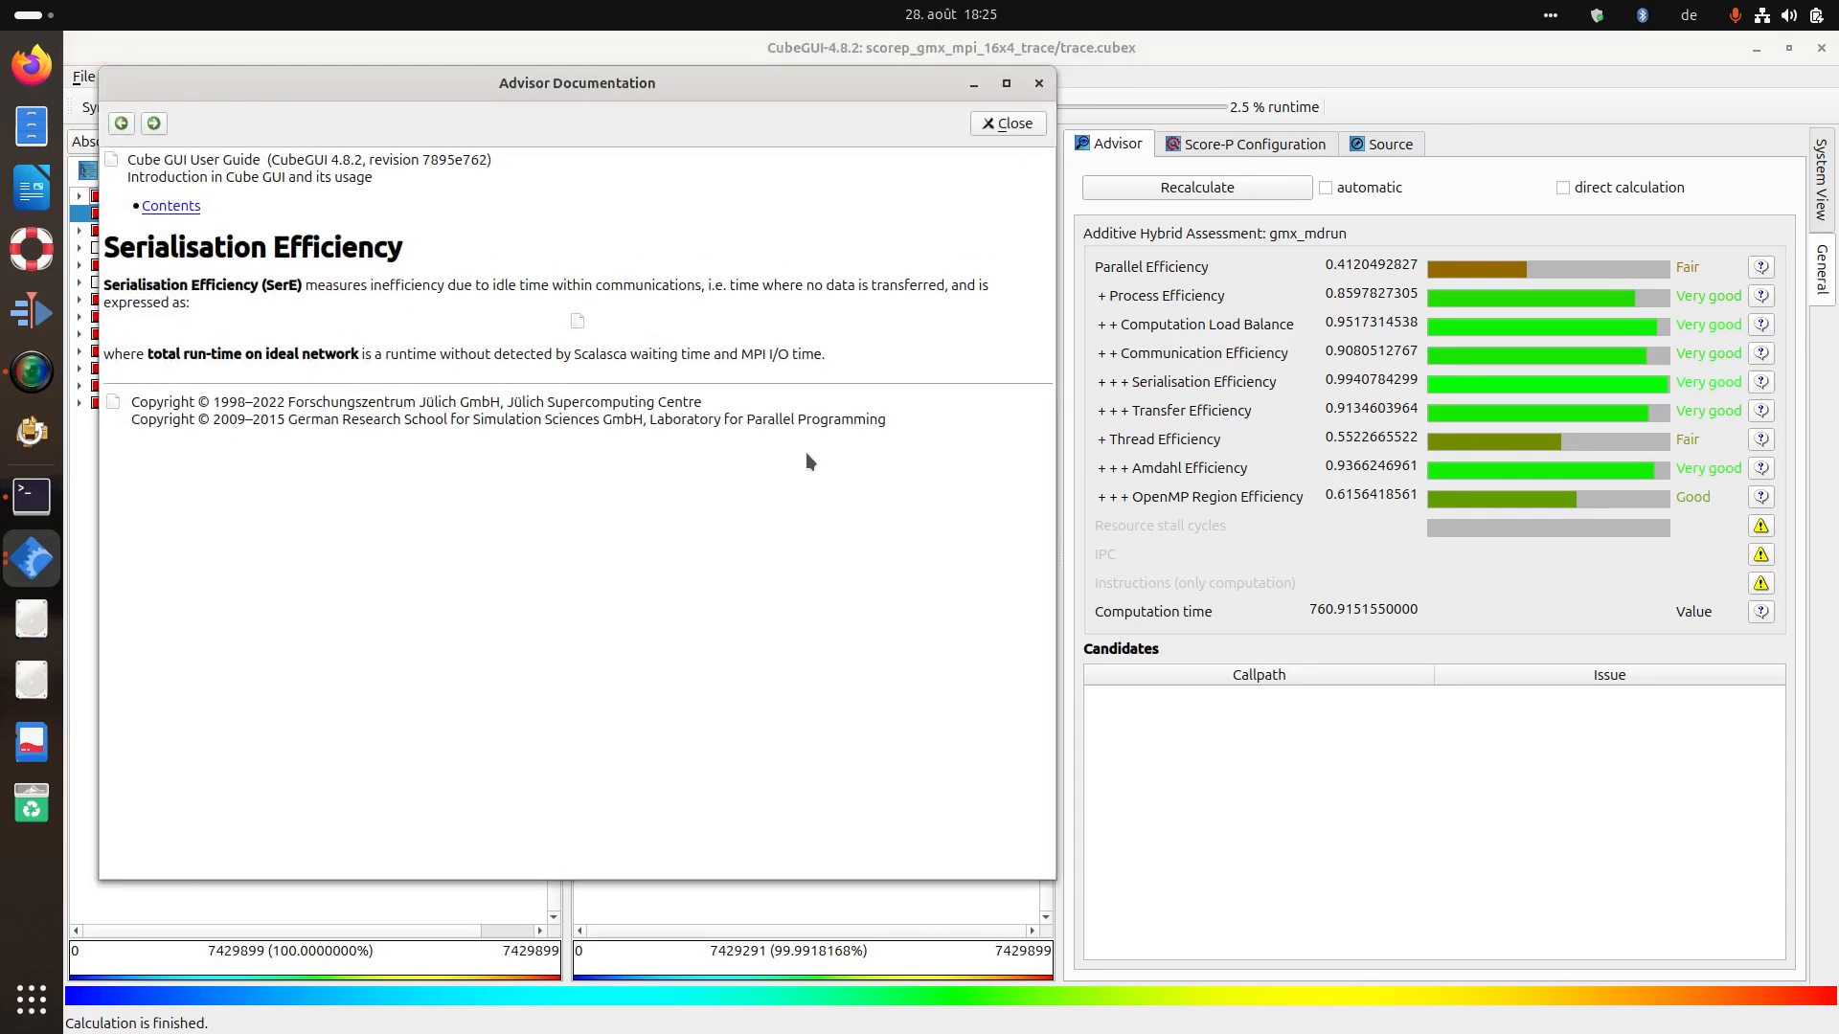
click(1036, 77)
click(1762, 468)
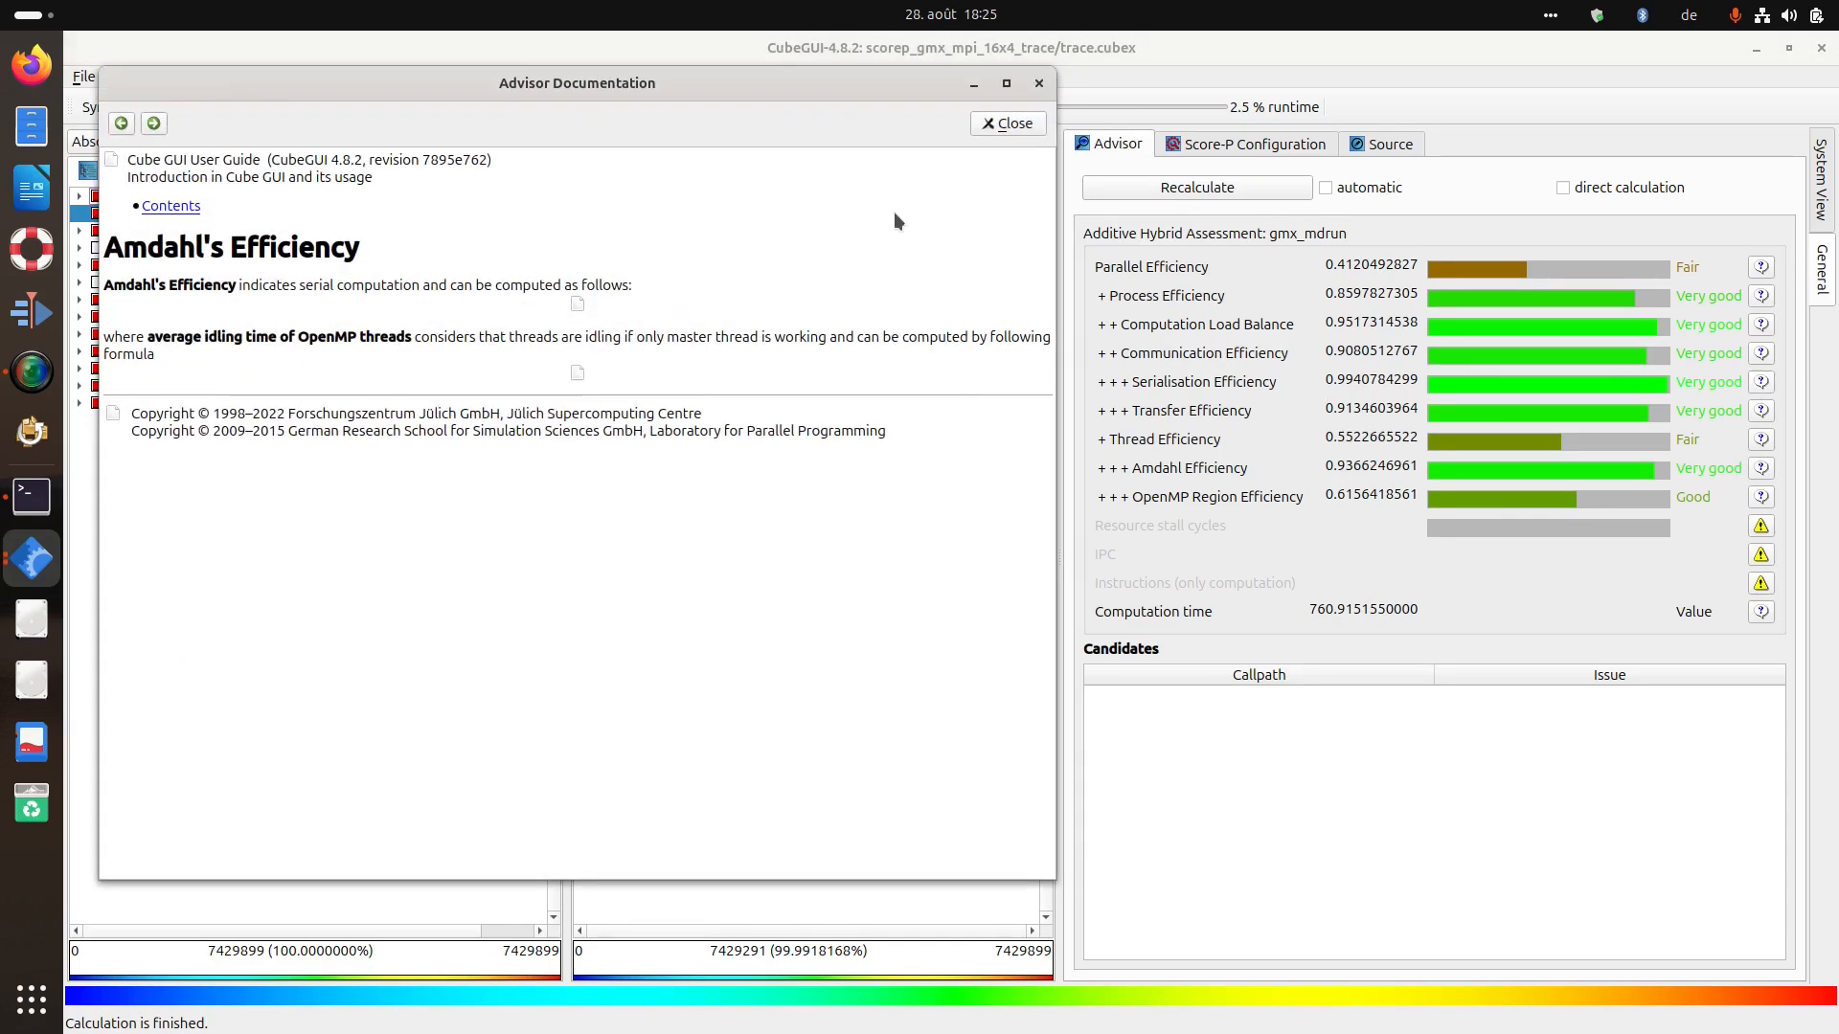
click(1037, 83)
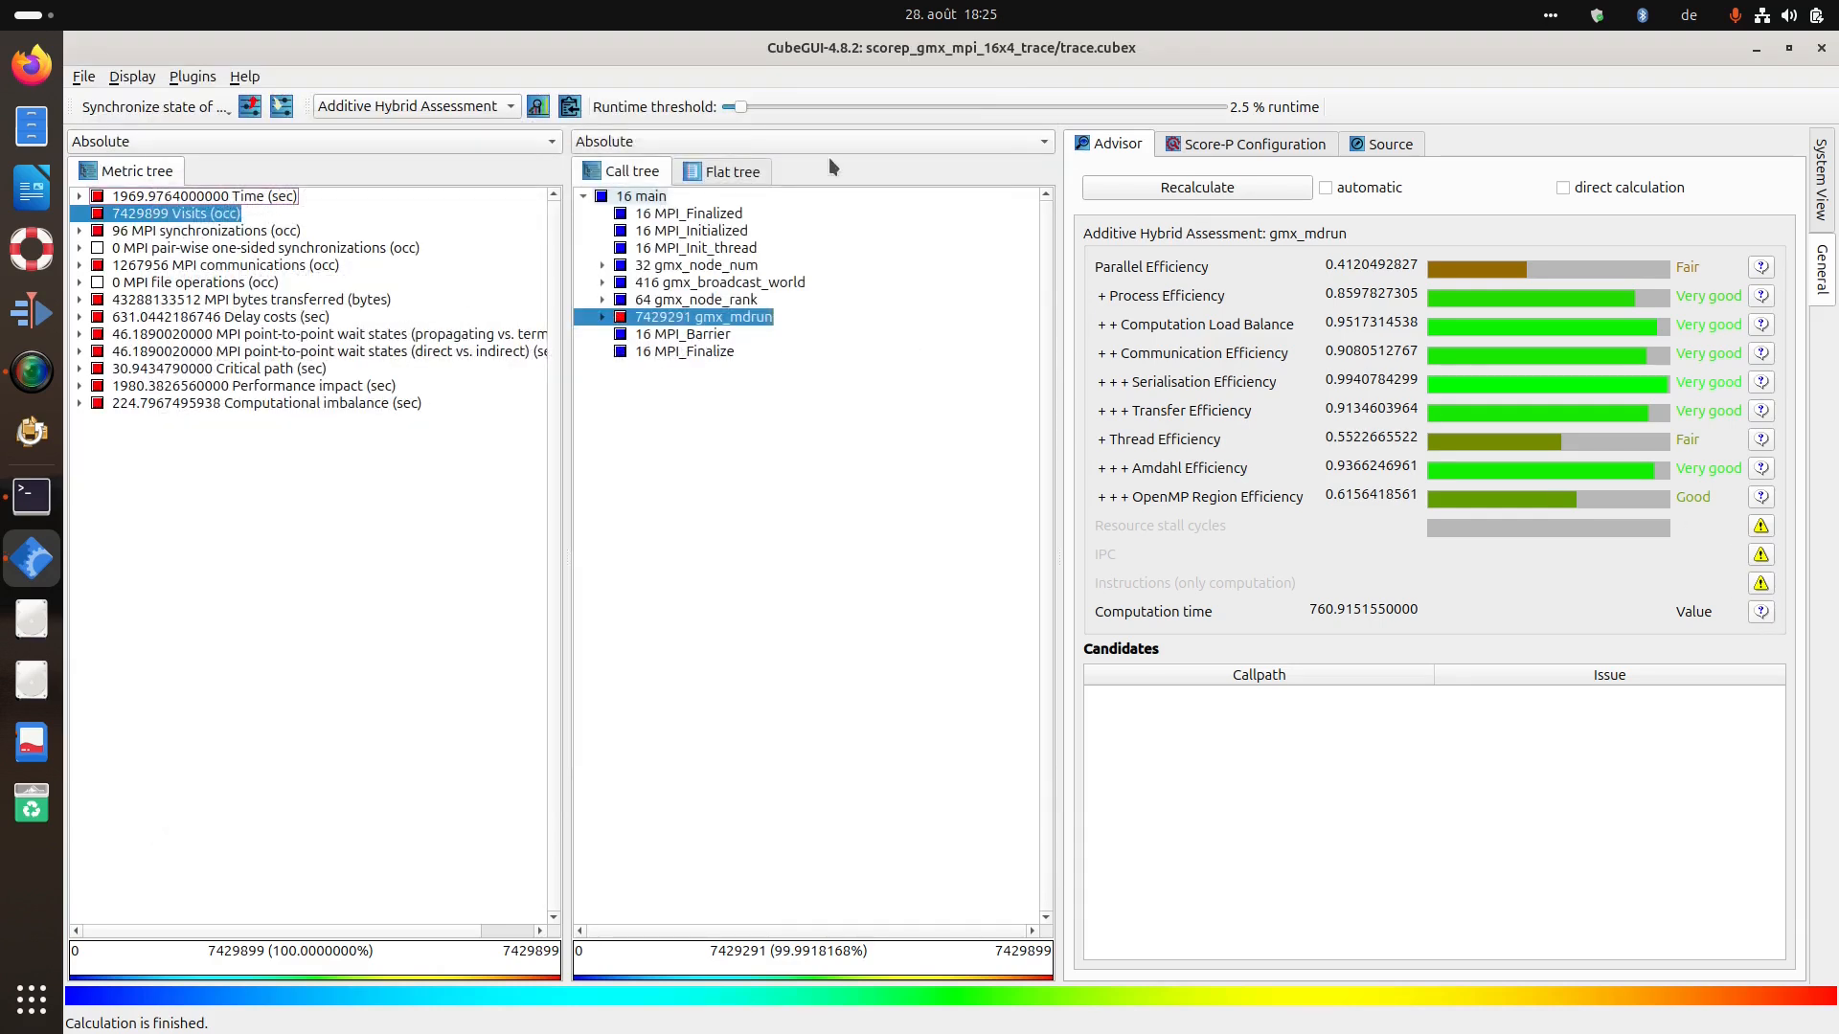
click(1760, 612)
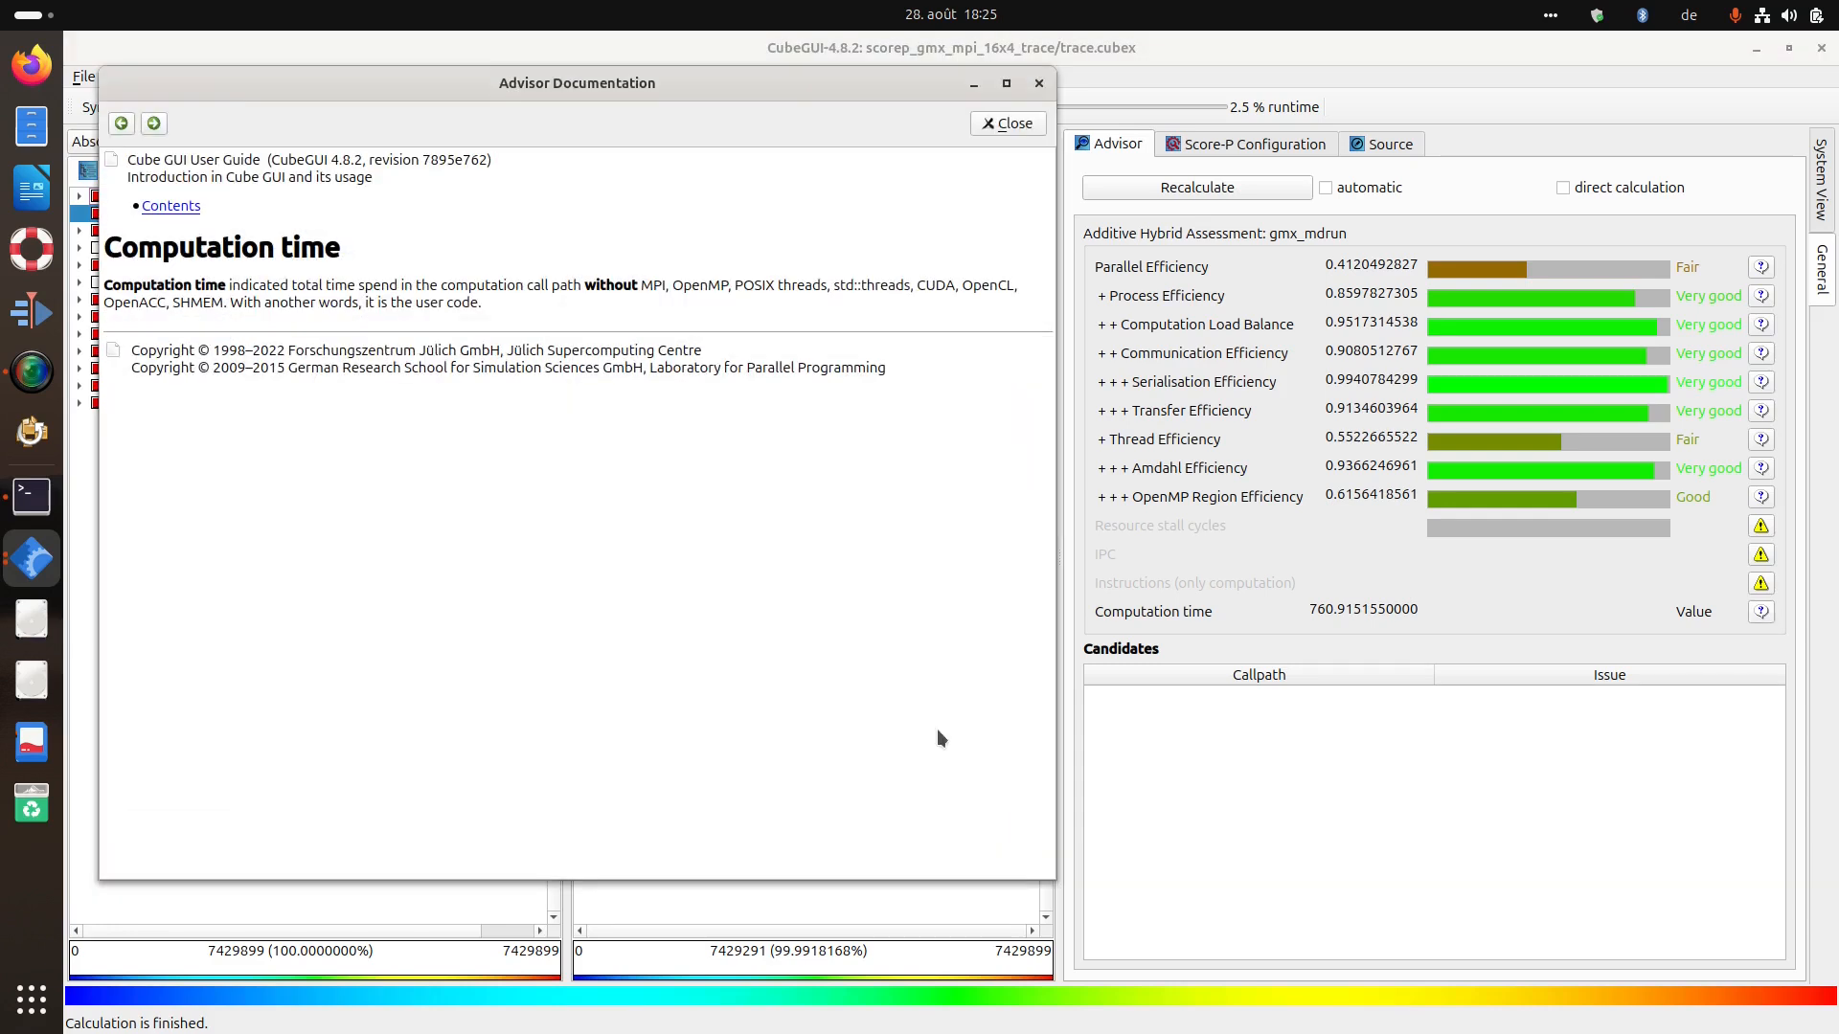
click(1038, 83)
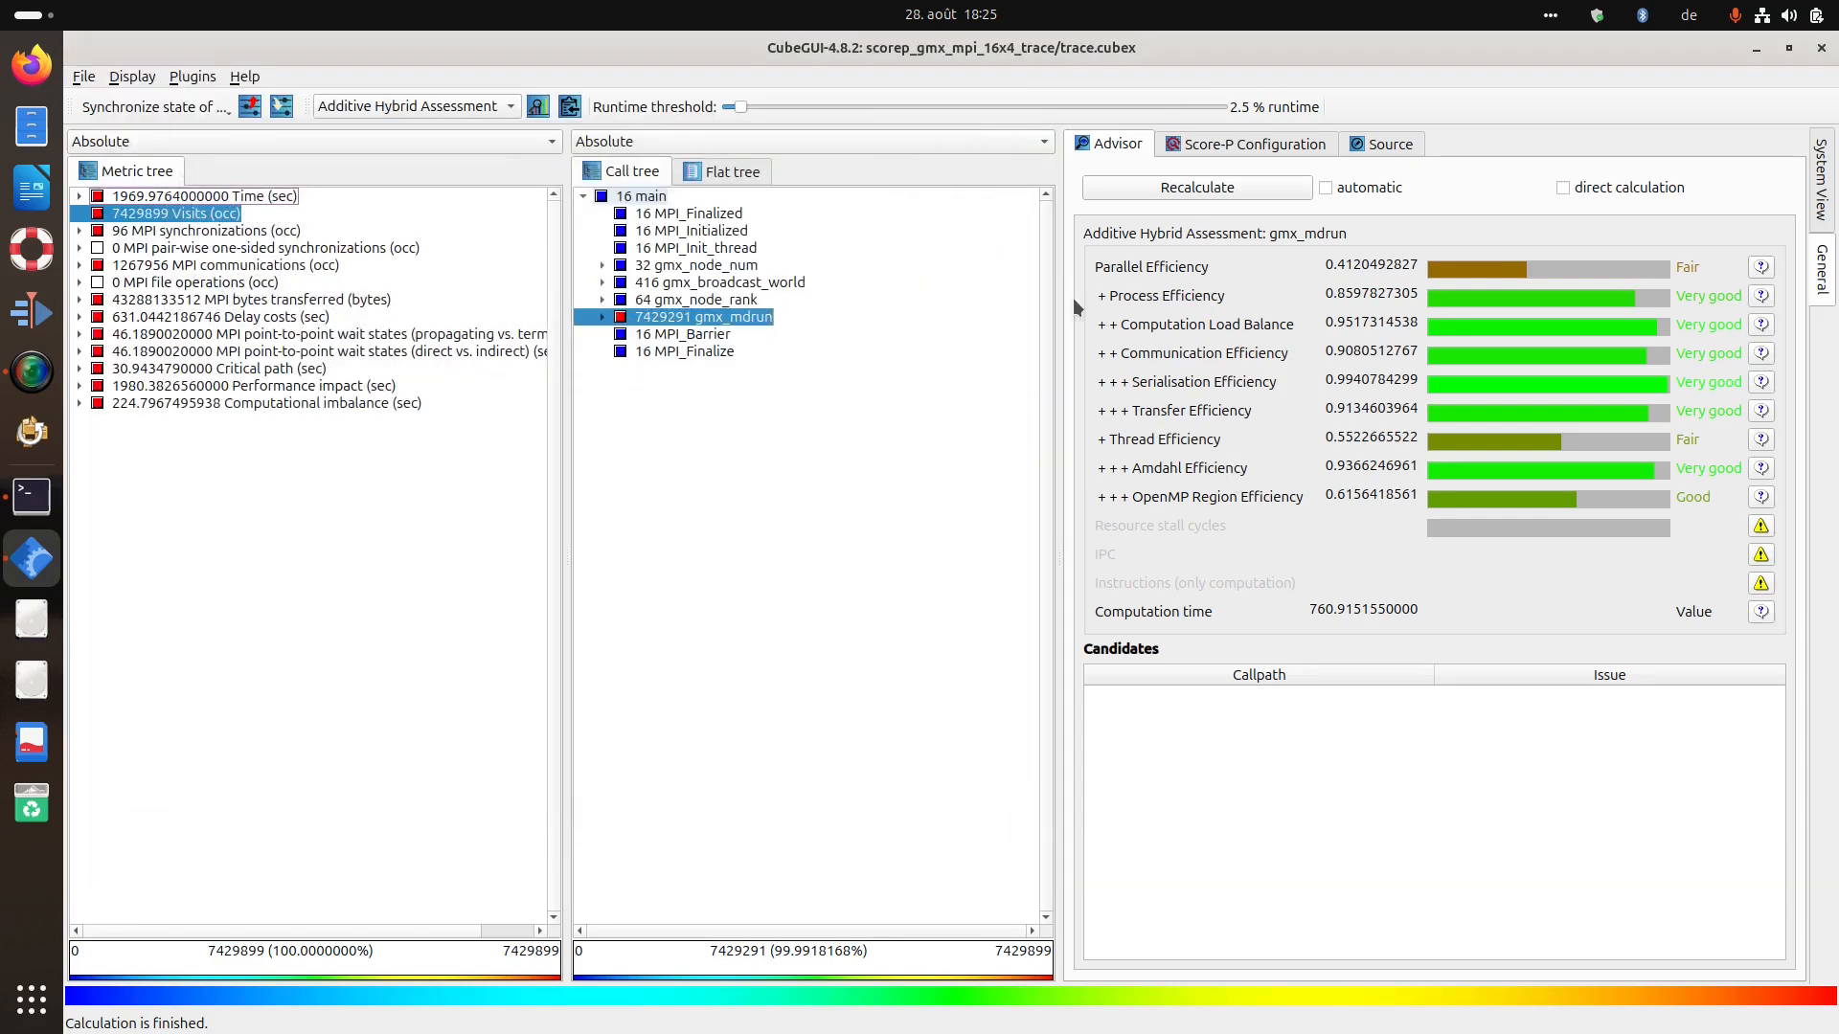
Review which plugins are enabled in the initial activation settings and leave without changing the selection.
click(195, 78)
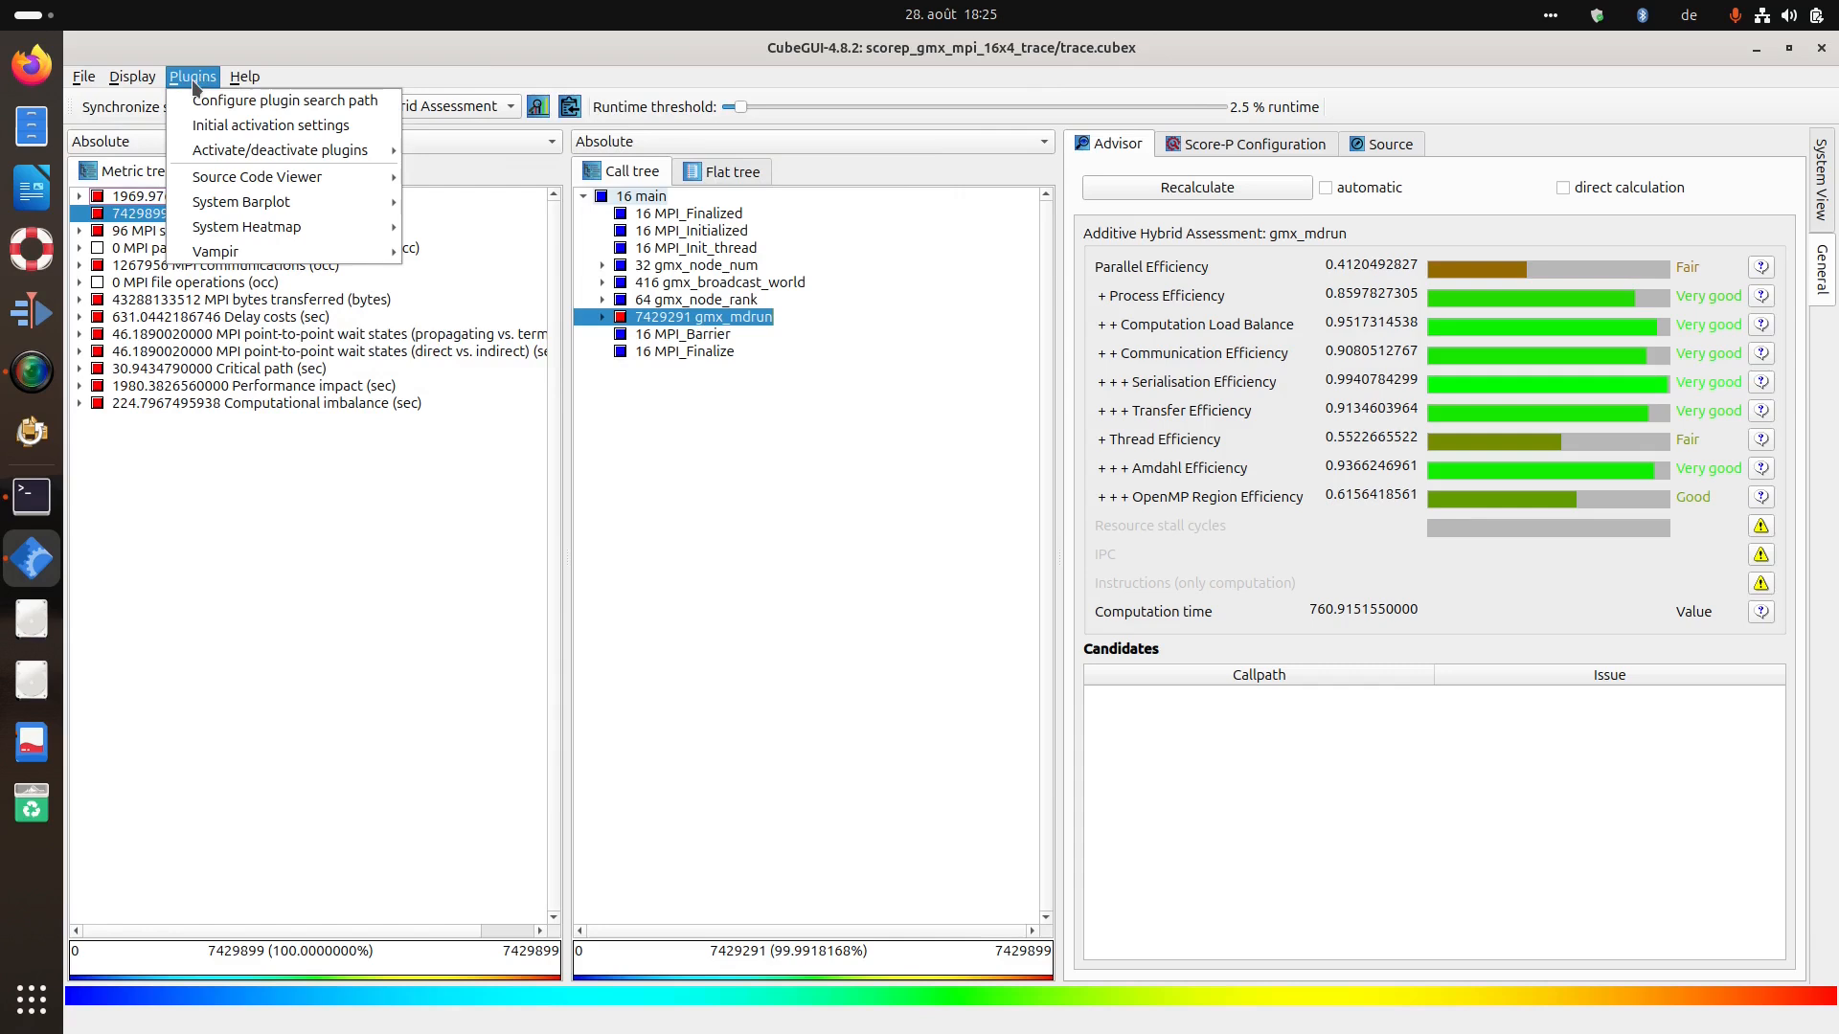
click(206, 125)
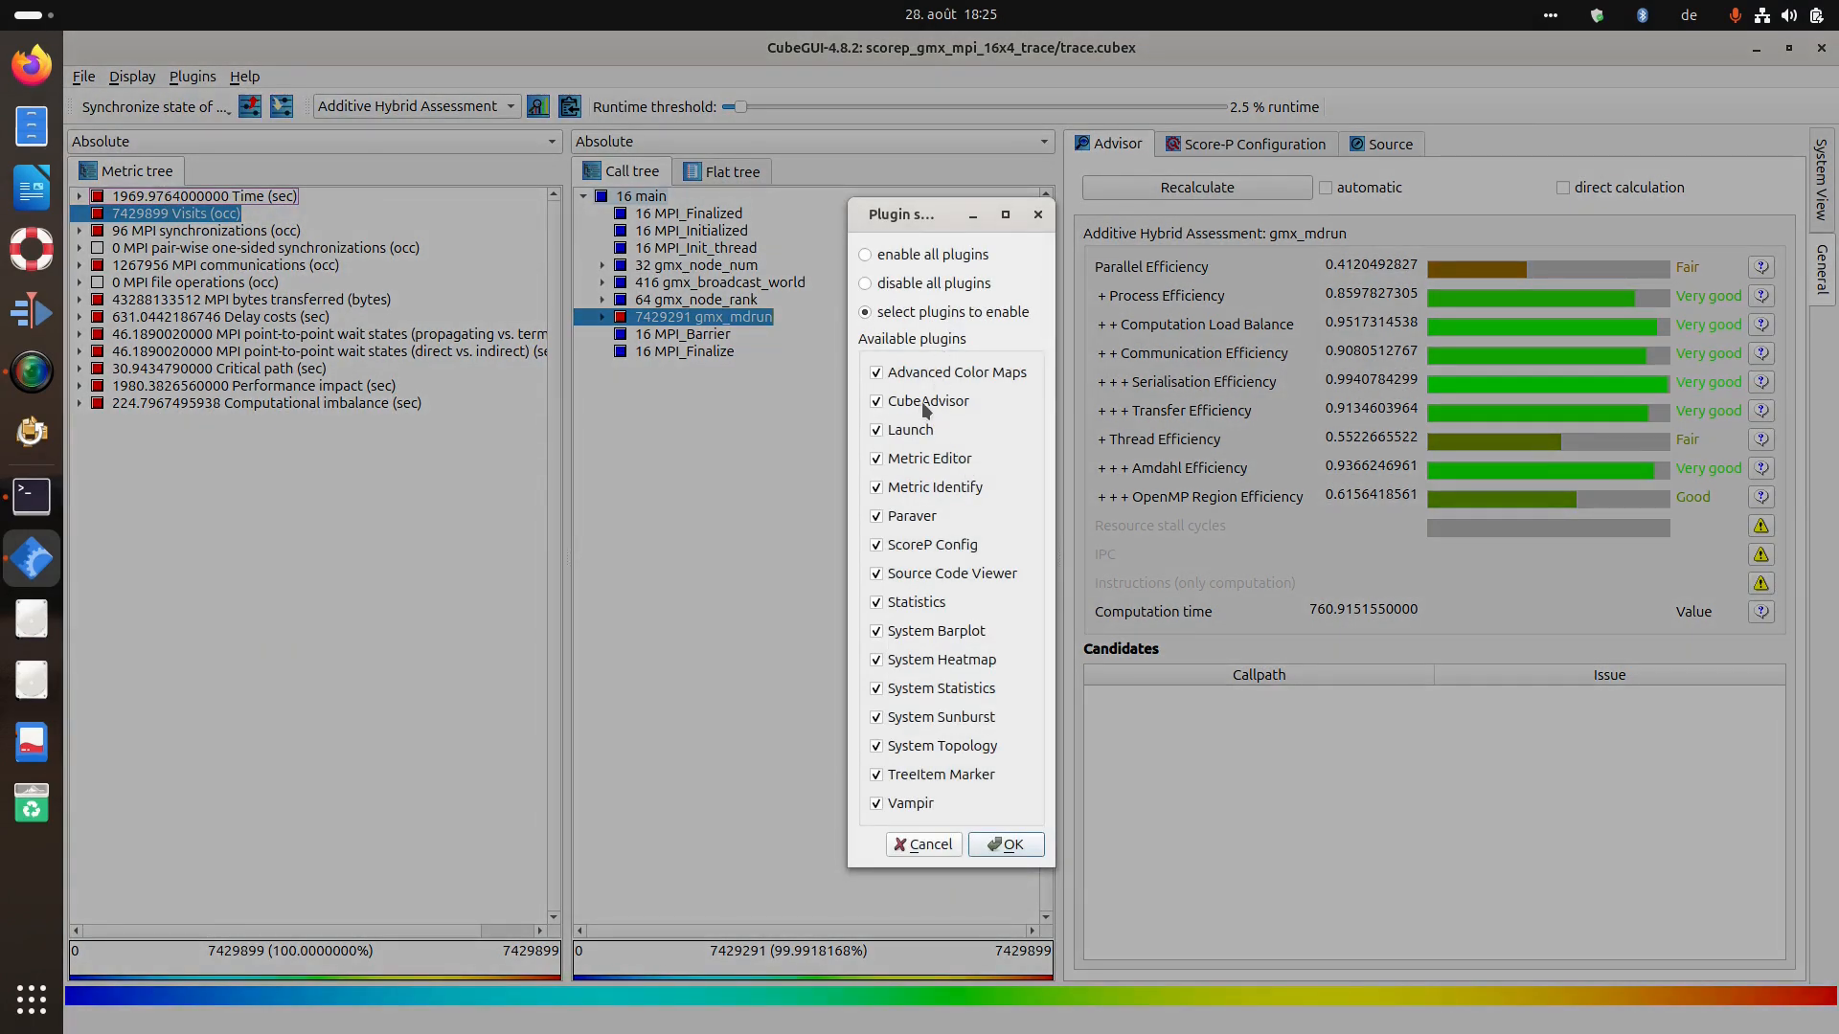
click(926, 844)
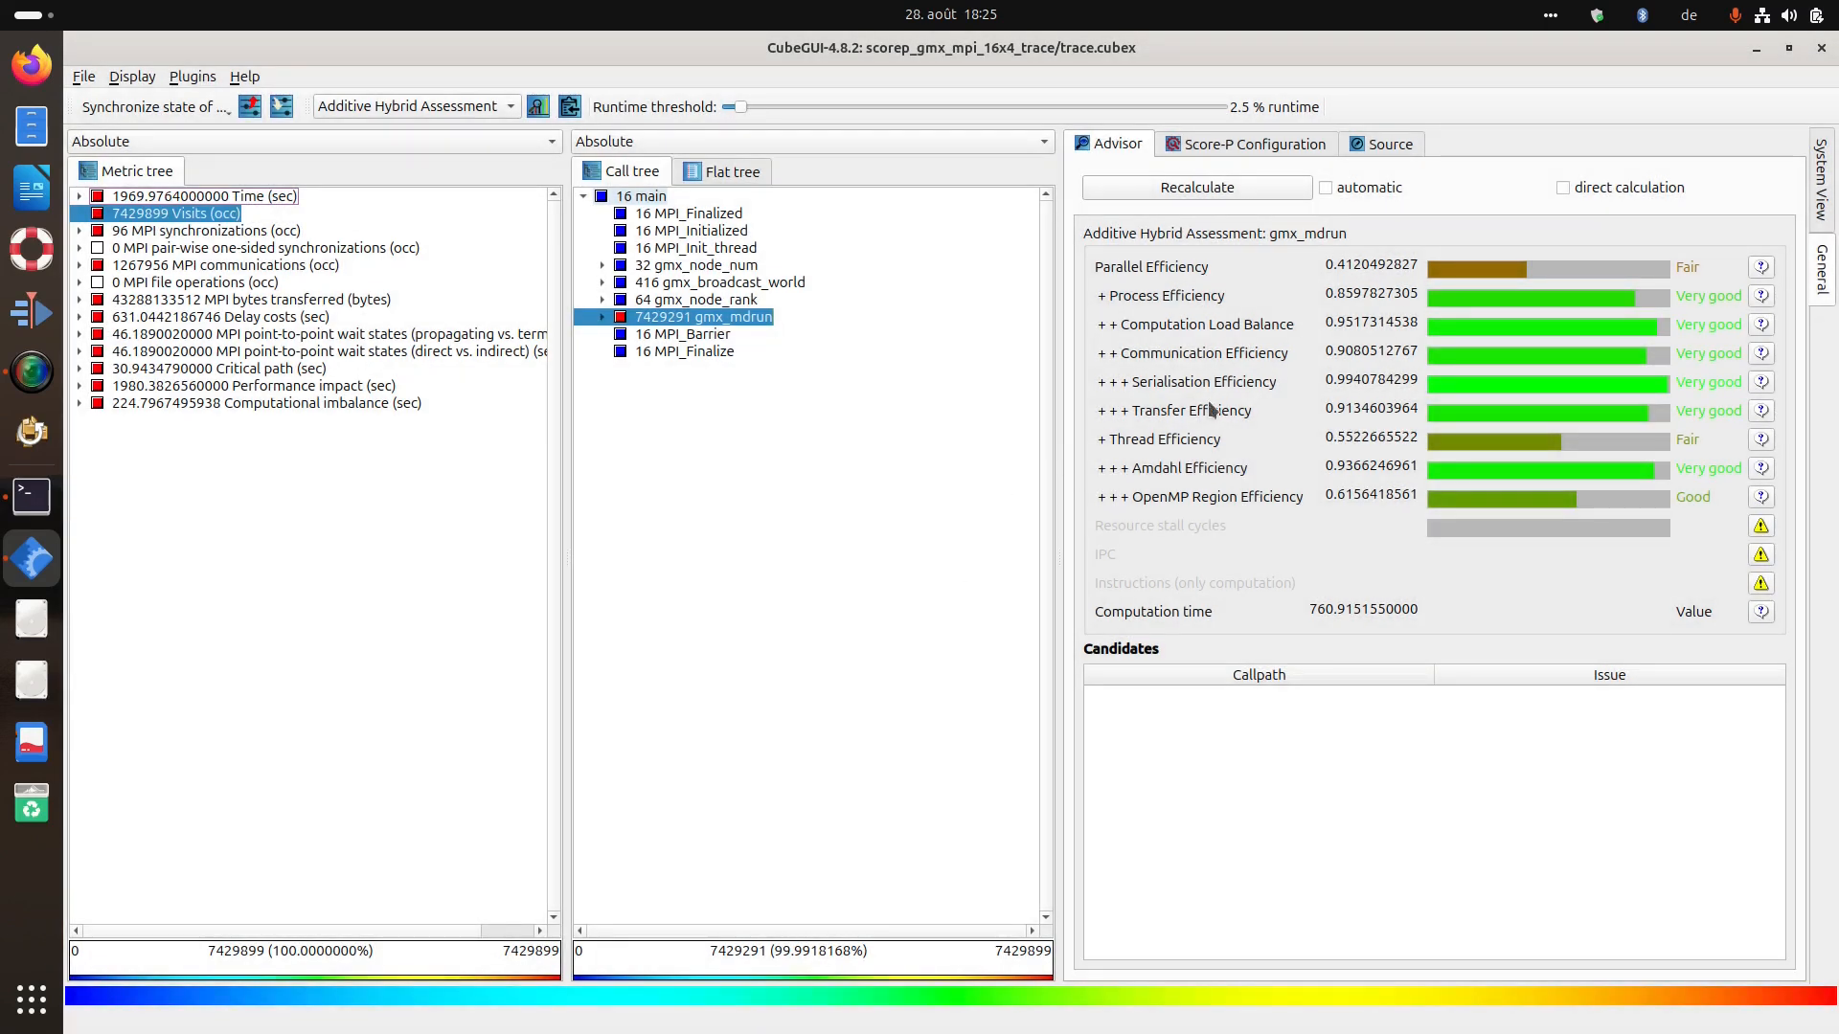